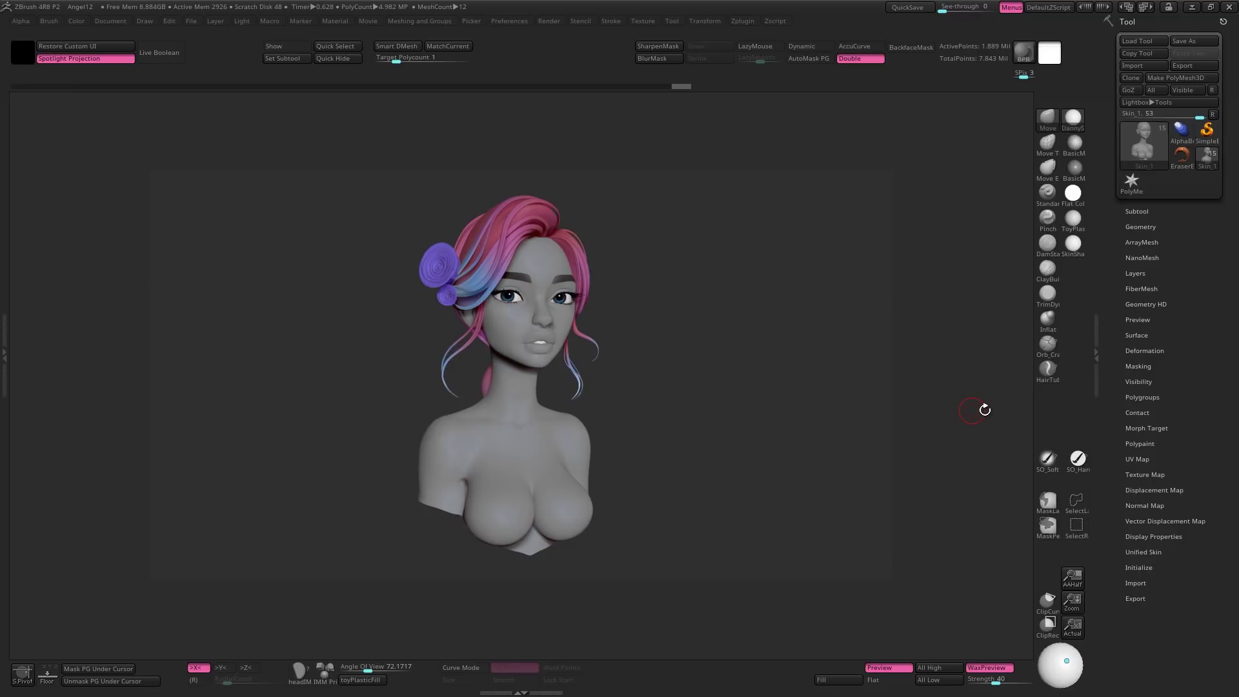
# - Create GUVTiles UVs for the skin subtool at its lowest subdivision, keeping a 4096 UV map size
pyautogui.click(1137, 459)
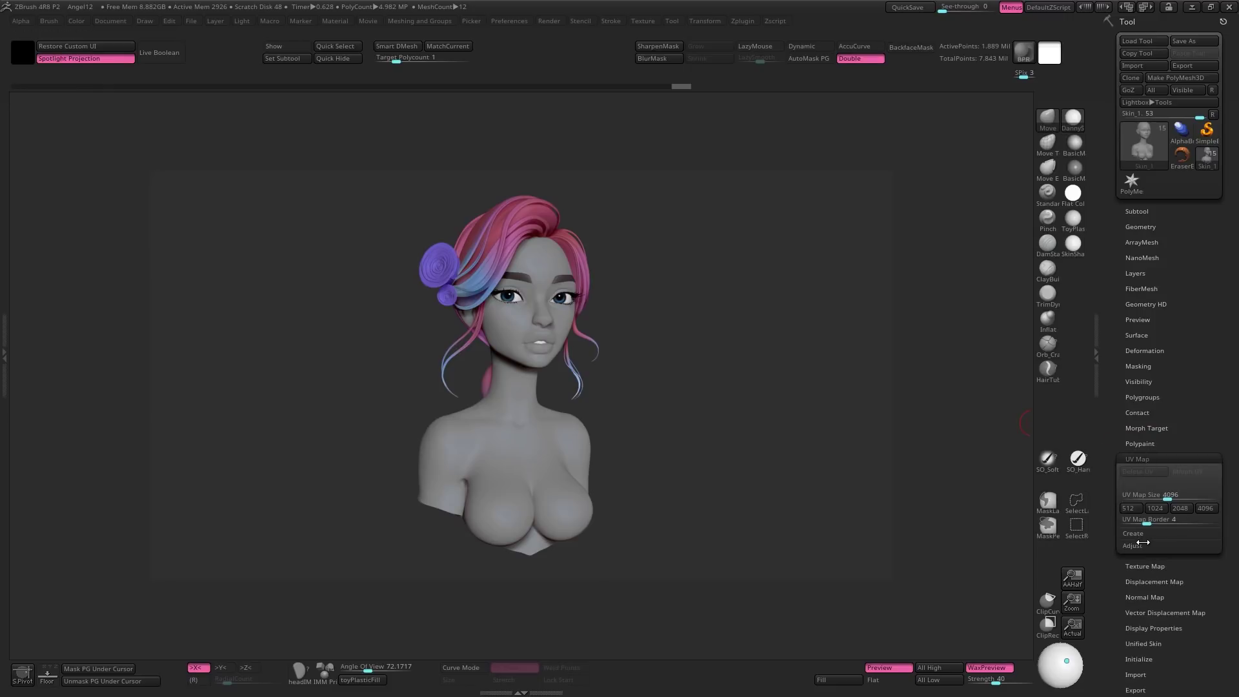
pyautogui.click(1141, 536)
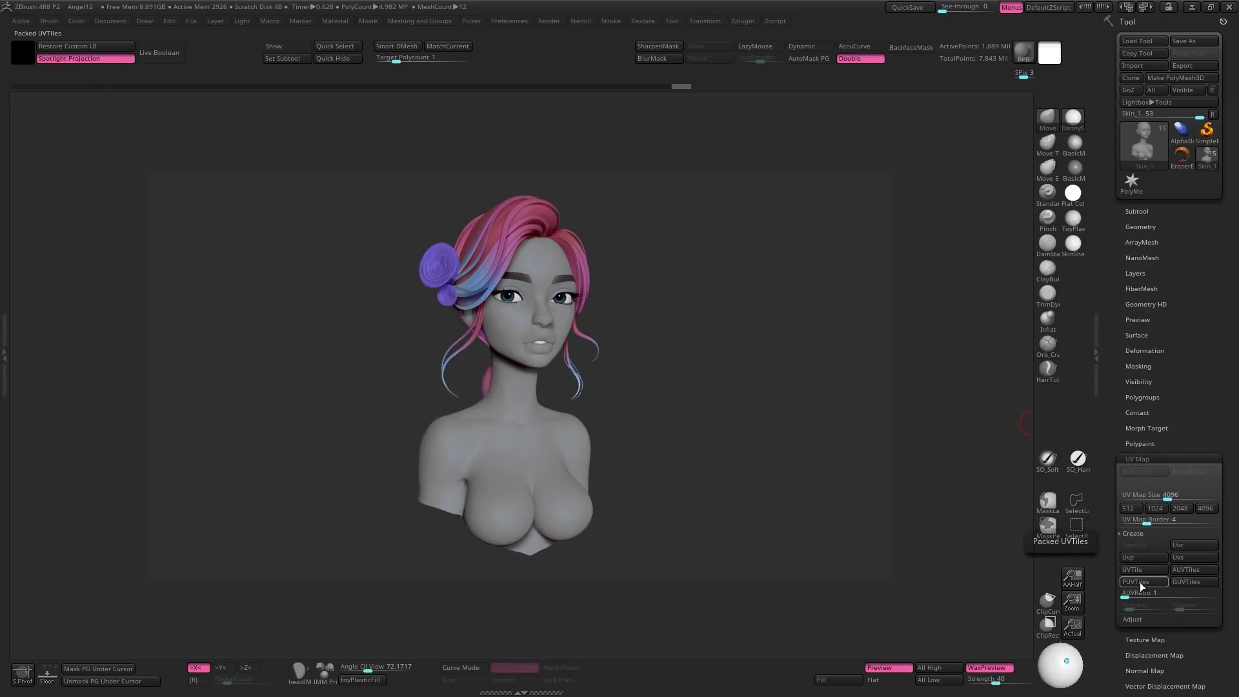
pyautogui.click(1193, 582)
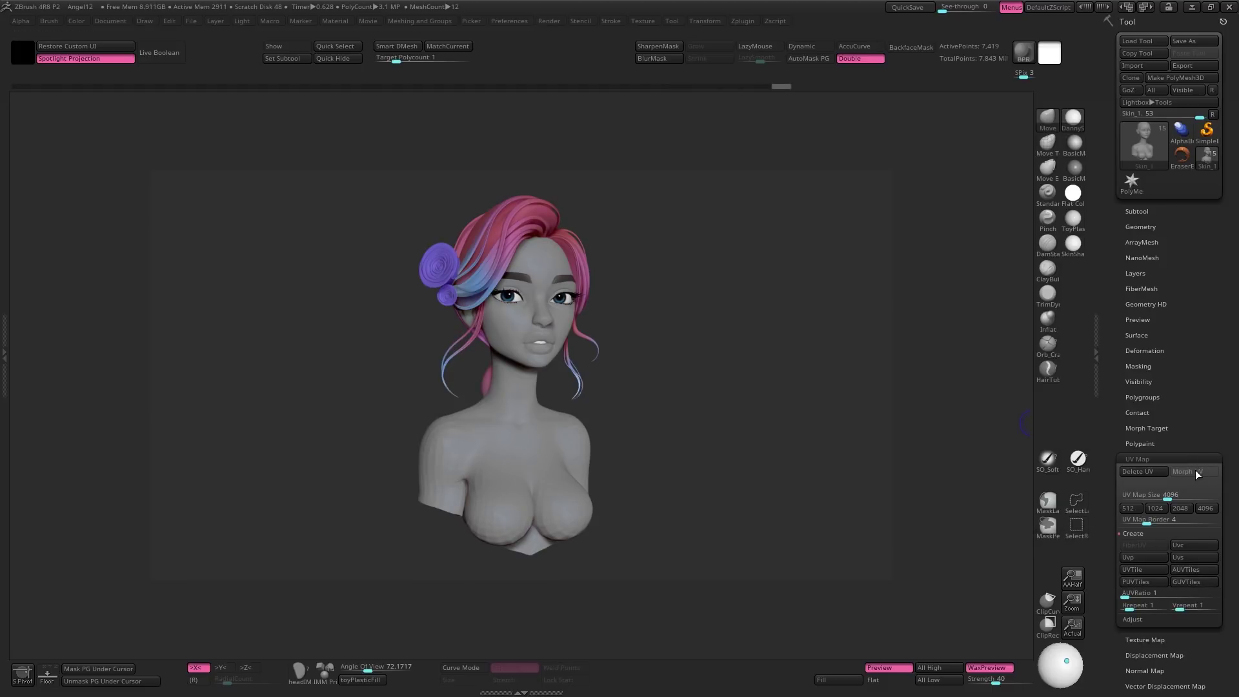
# - Preview the skin's tiled UV layout with Morph UV and return to the 3D model
pyautogui.click(1194, 471)
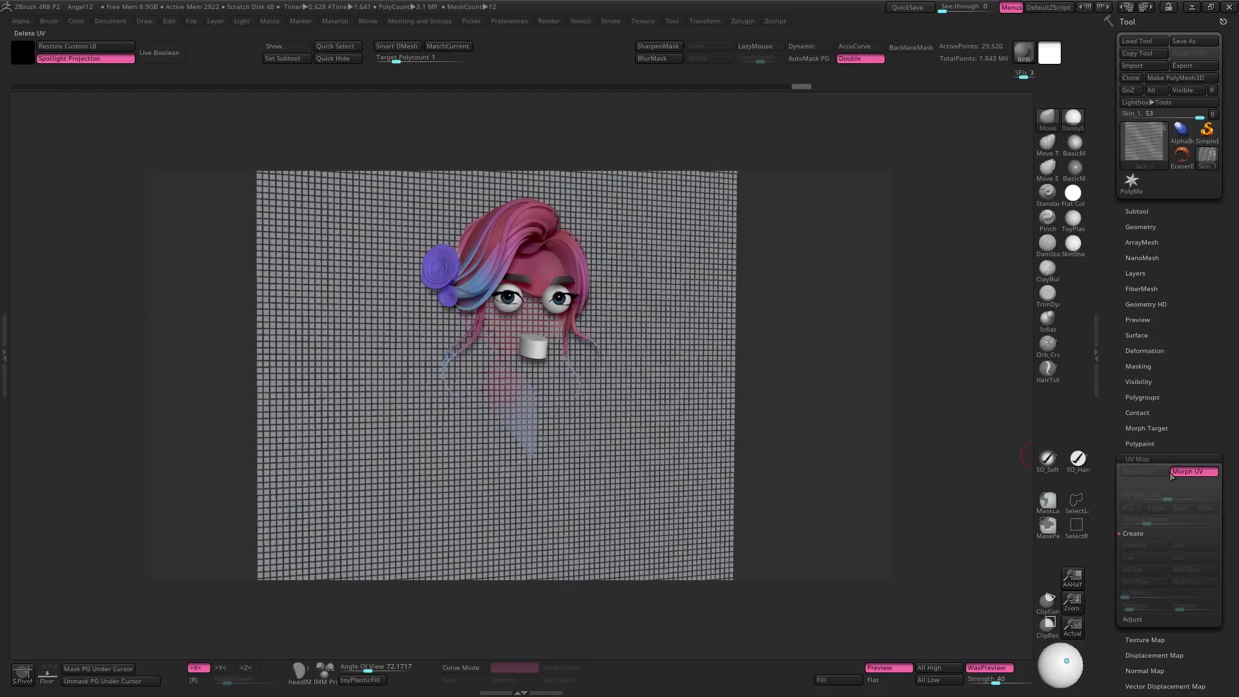
pyautogui.click(1185, 473)
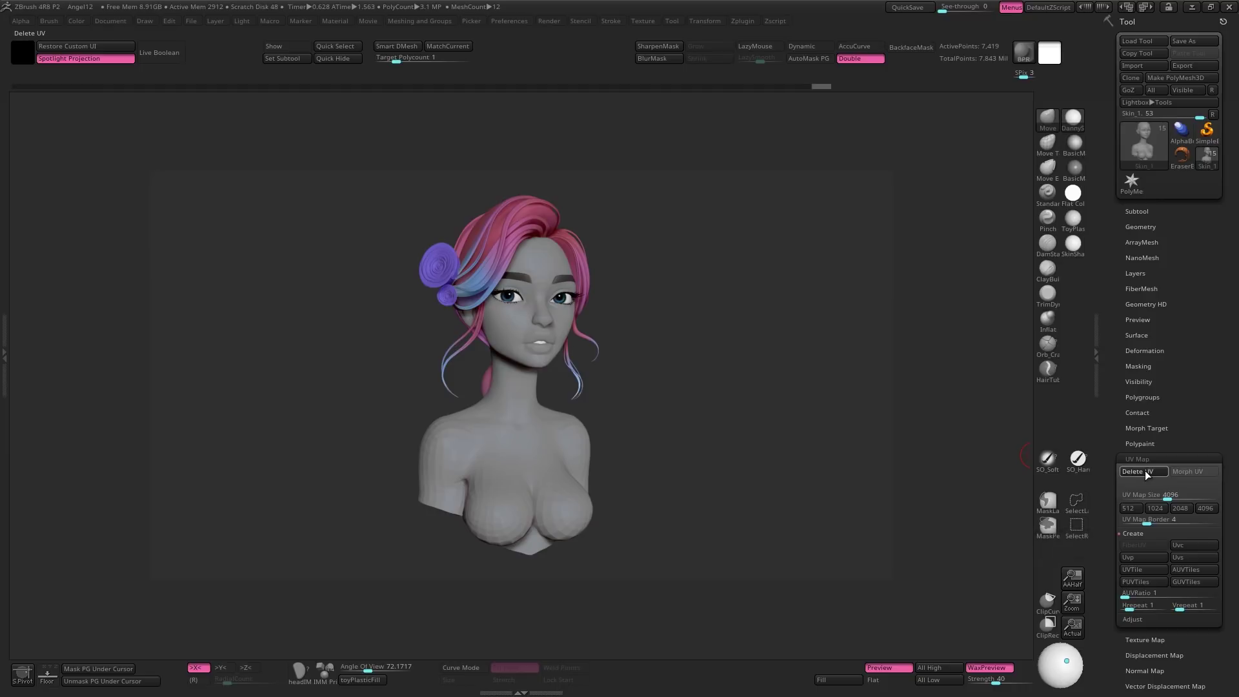
pyautogui.click(1161, 458)
# - Dock the Zplugin palette above the Tool palette and expand the UV Master options
pyautogui.click(742, 21)
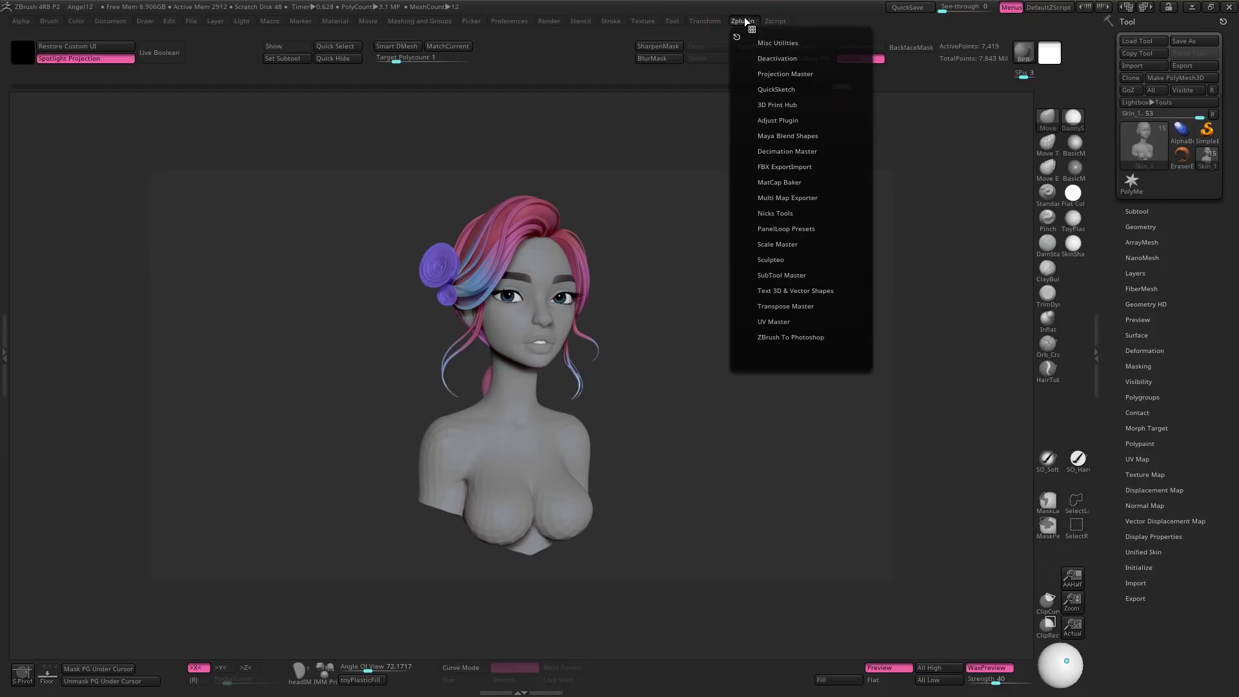
pyautogui.moveTo(736, 29); pyautogui.dragTo(1122, 39)
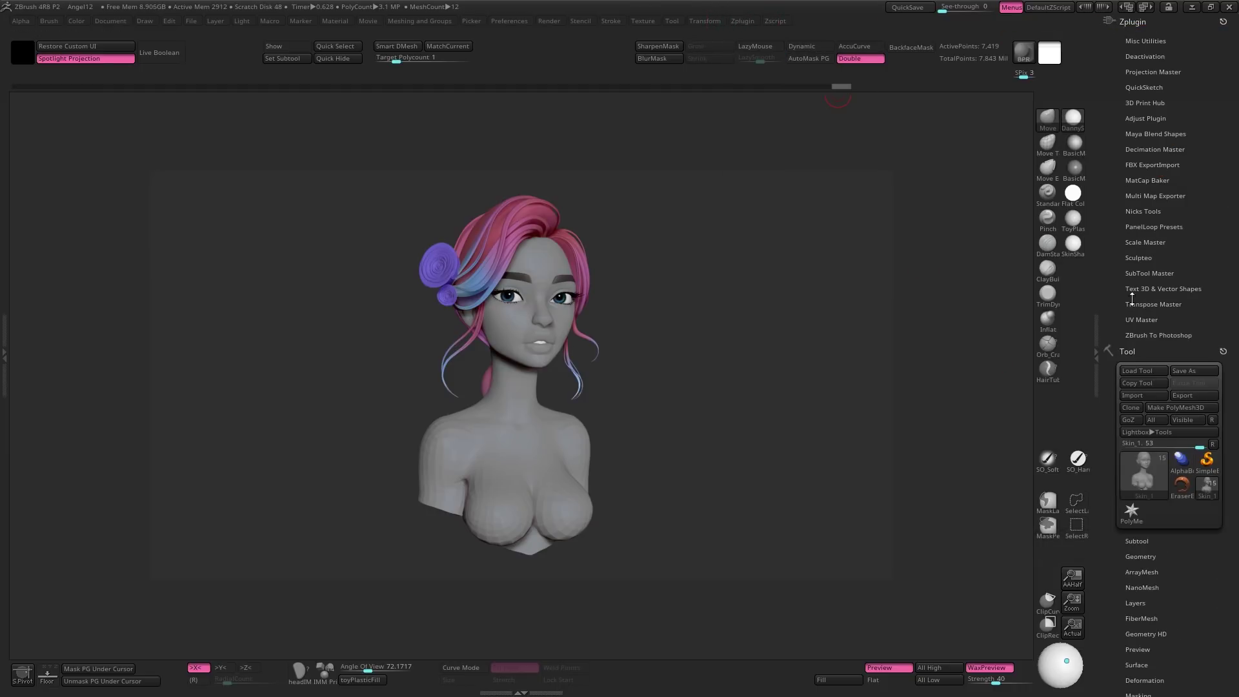
pyautogui.click(1143, 320)
pyautogui.moveTo(1117, 295); pyautogui.dragTo(1116, 200)
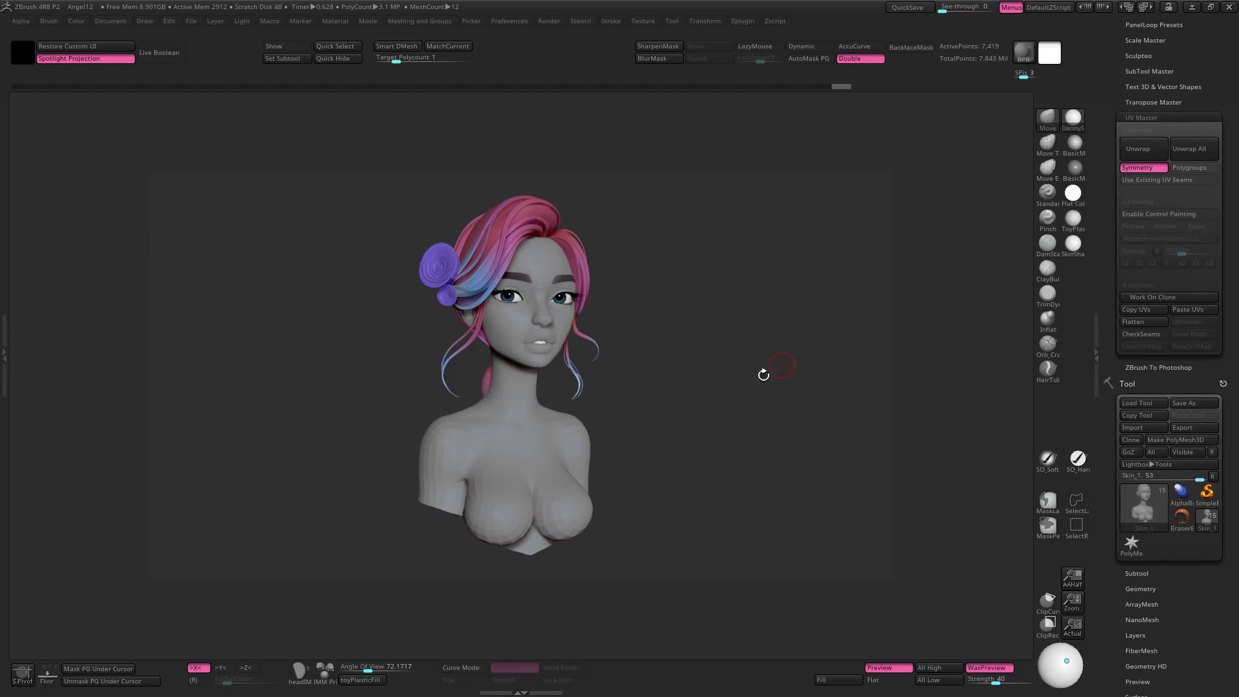
# - Check the skin's polyframe and create a UV Master working clone of the skin subtool
pyautogui.hotkey('shift', 'f')
pyautogui.hotkey('shift', 'f')
pyautogui.hotkey('shift', 'f')
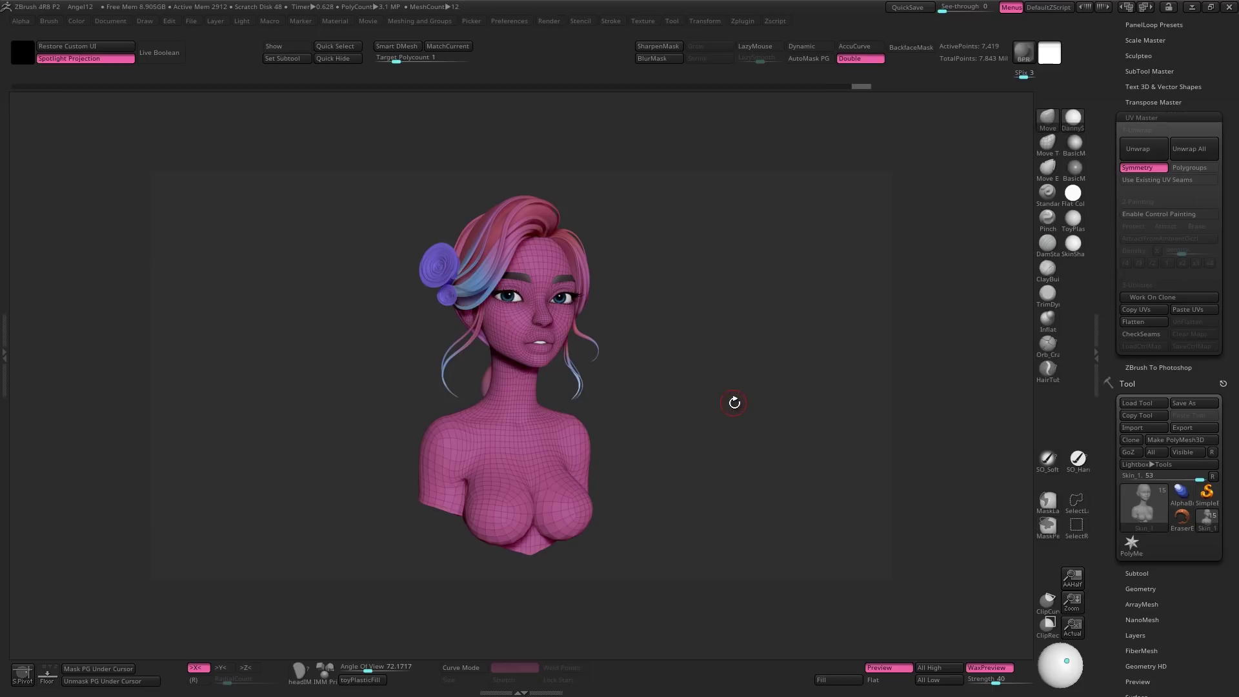
pyautogui.click(1131, 297)
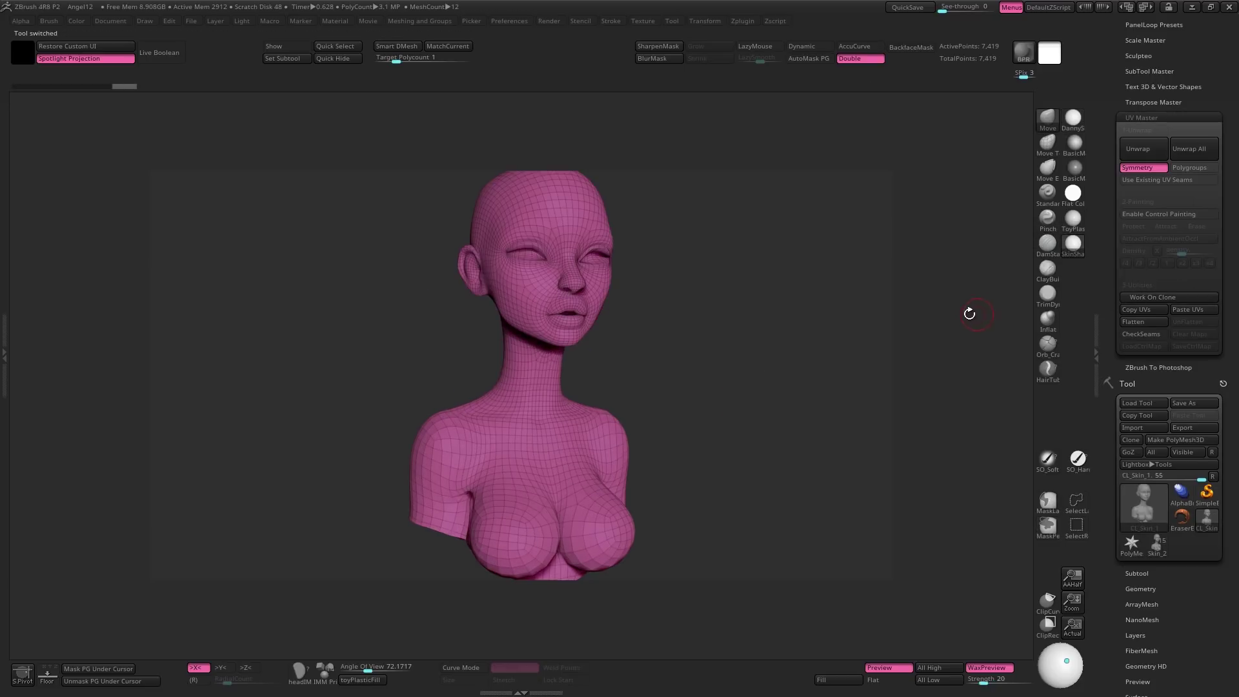
pyautogui.hotkey('shift', 'f')
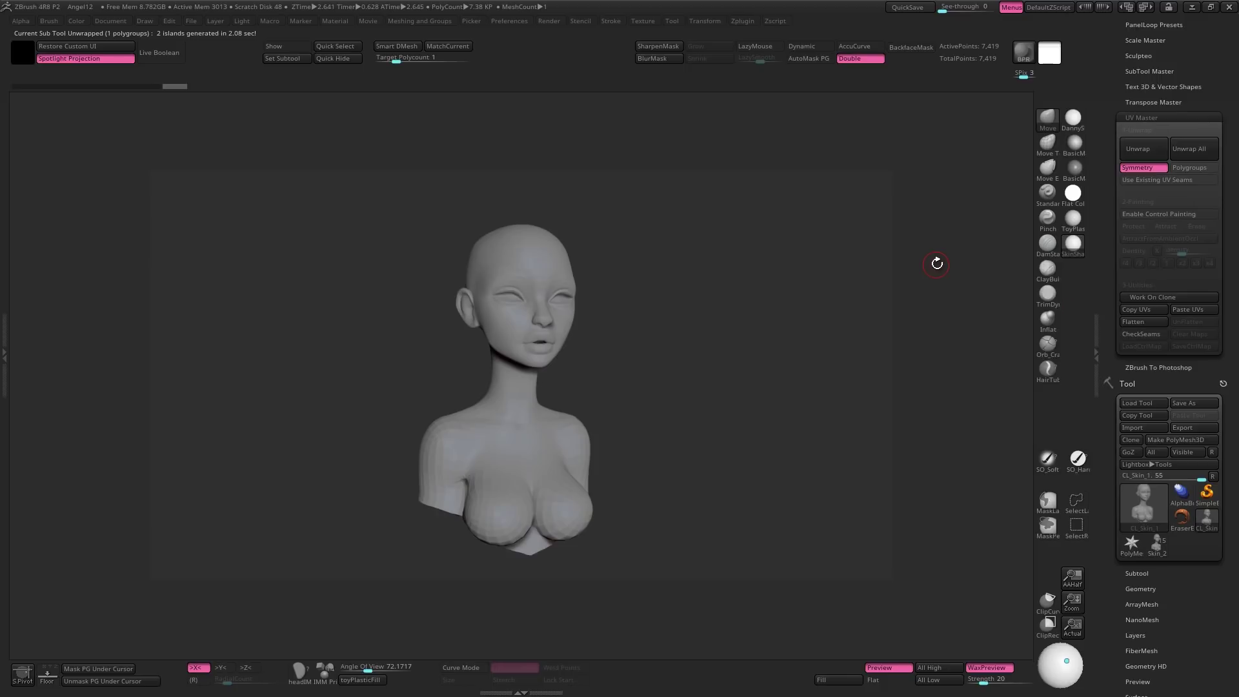
# - Unwrap the clone with Symmetry on and inspect its flattened UV layout and seams
pyautogui.click(1162, 155)
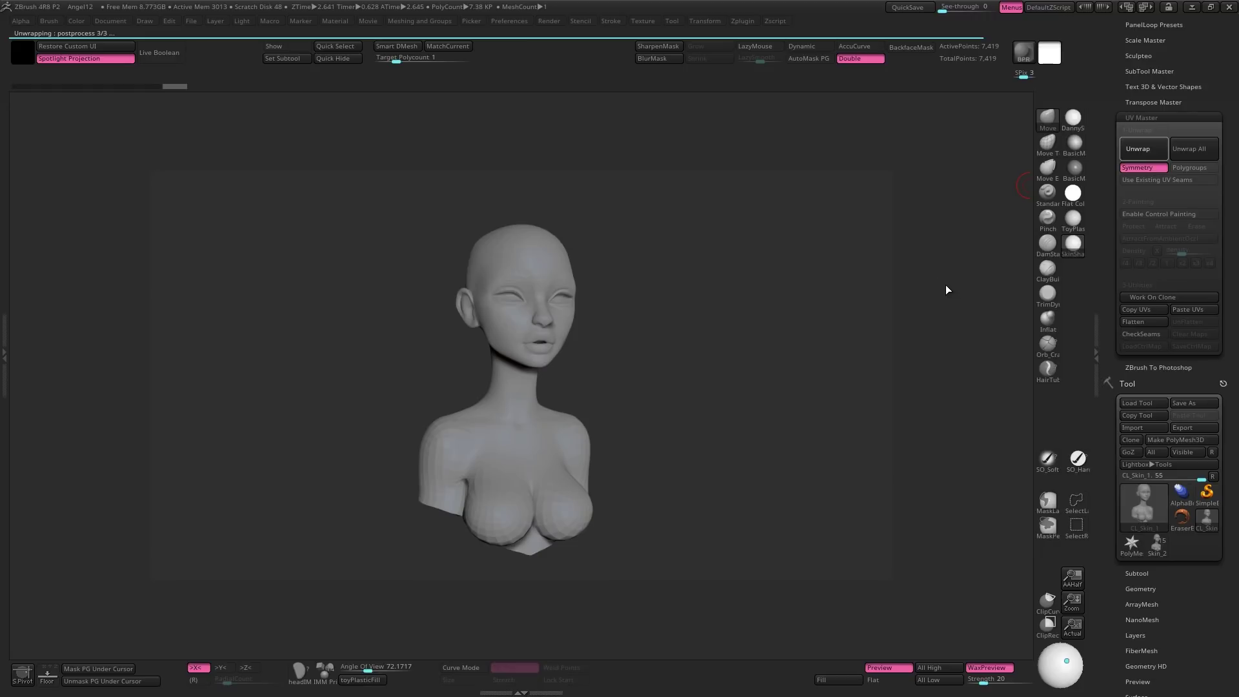
pyautogui.click(1139, 323)
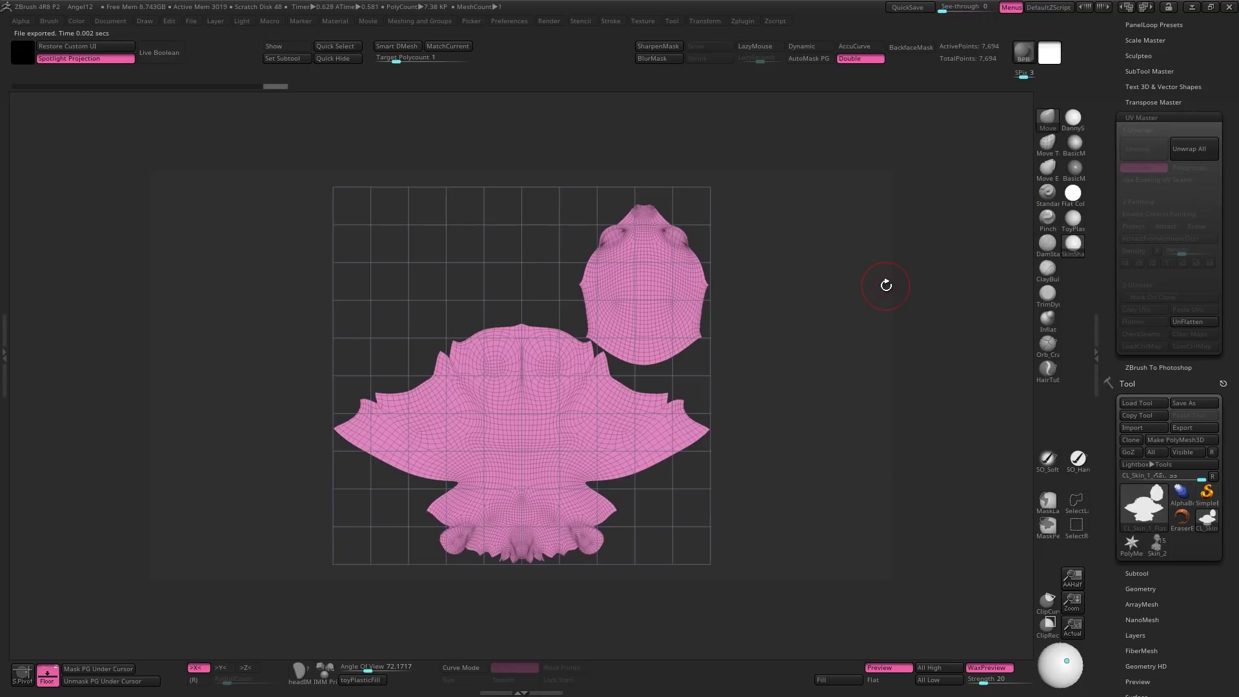
pyautogui.click(1184, 322)
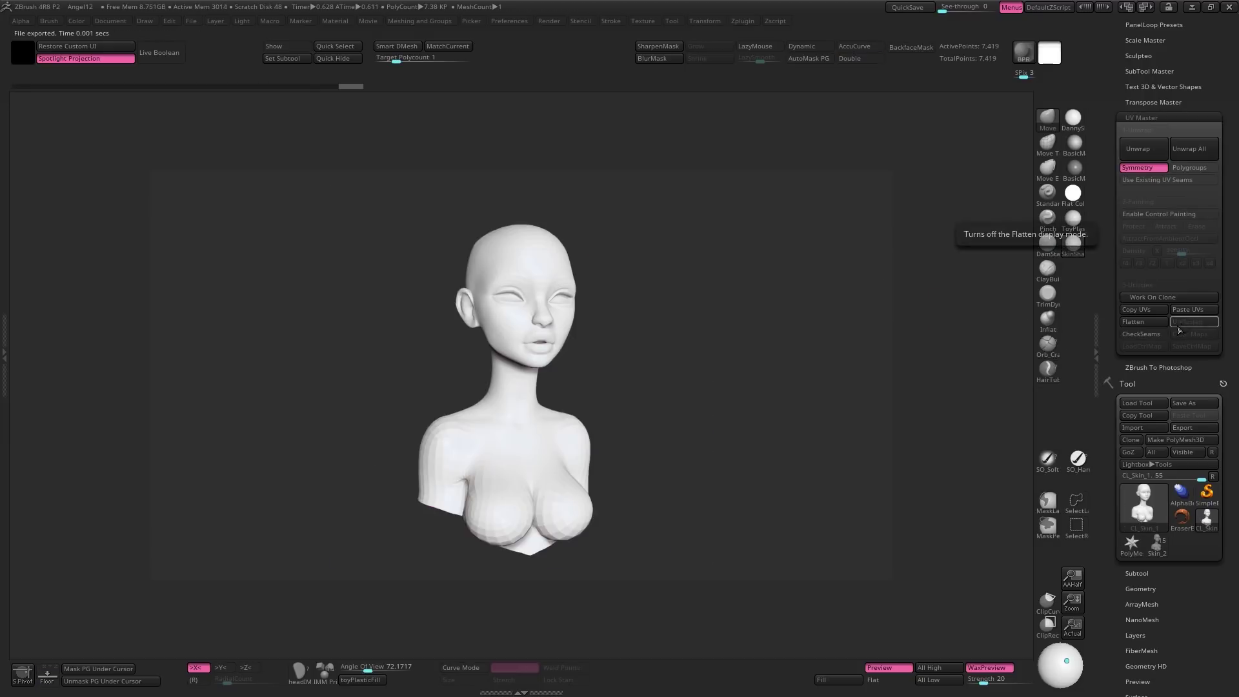
pyautogui.click(1141, 334)
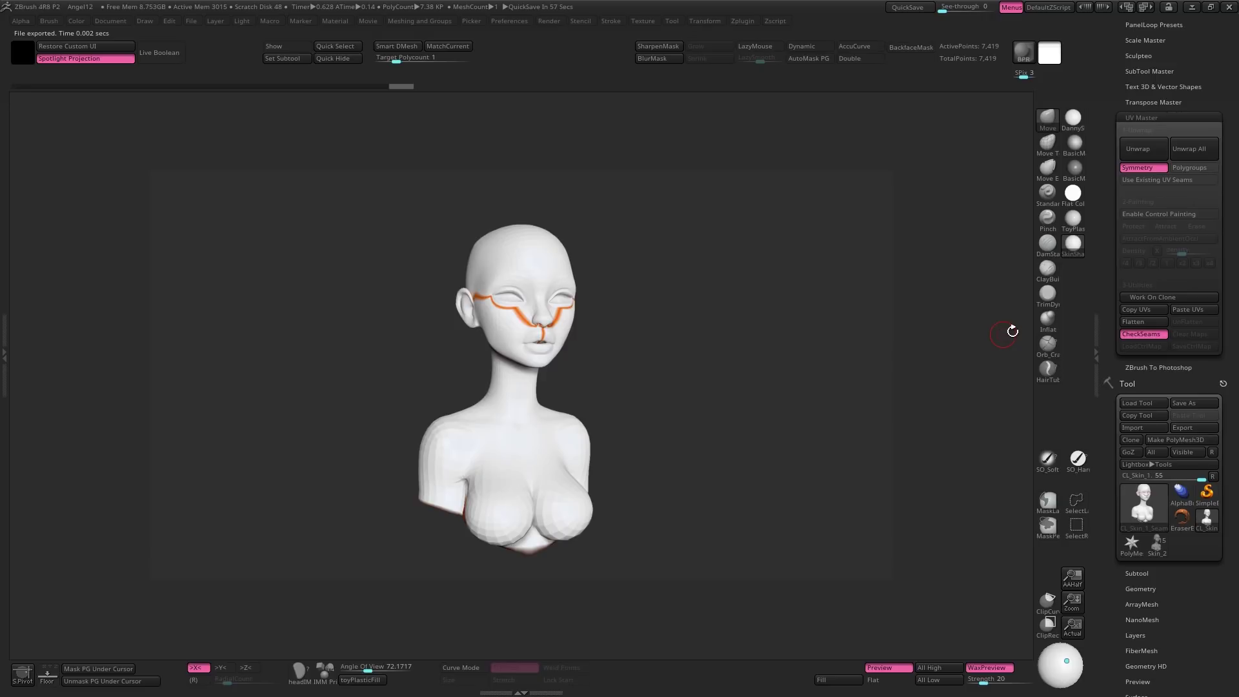
pyautogui.click(1142, 334)
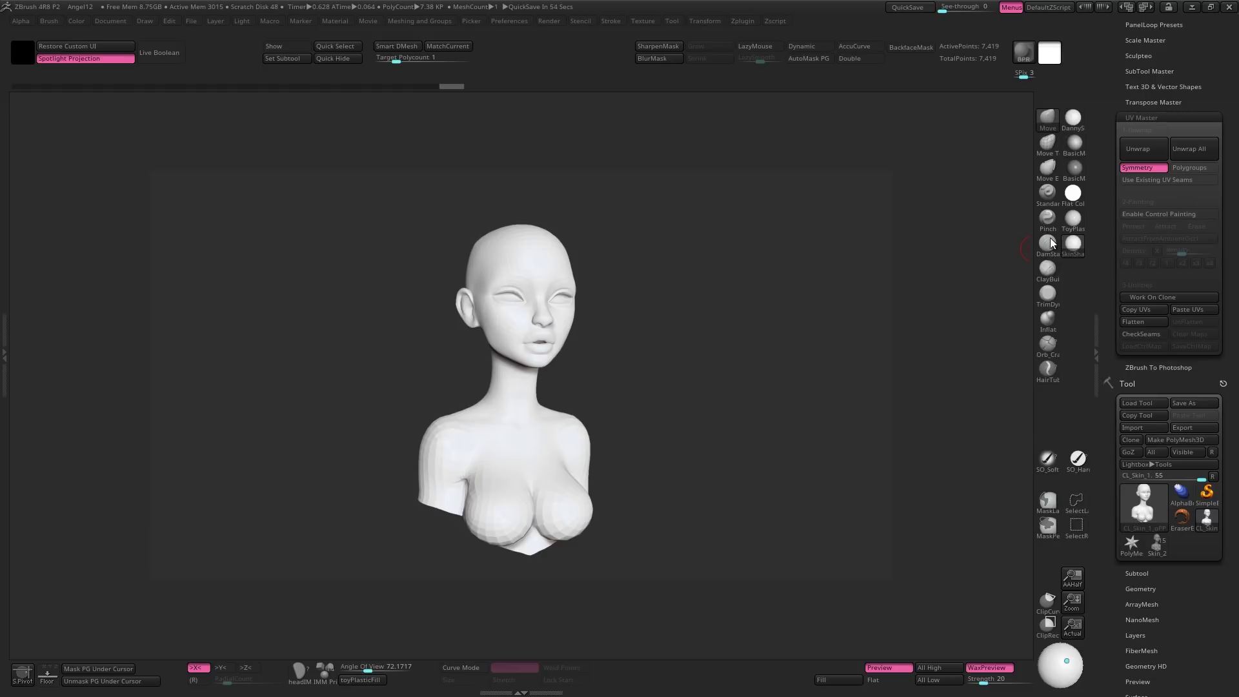
# - Enable control painting and paint Protect in red over the face, the front of the neck and the chest
pyautogui.click(1150, 213)
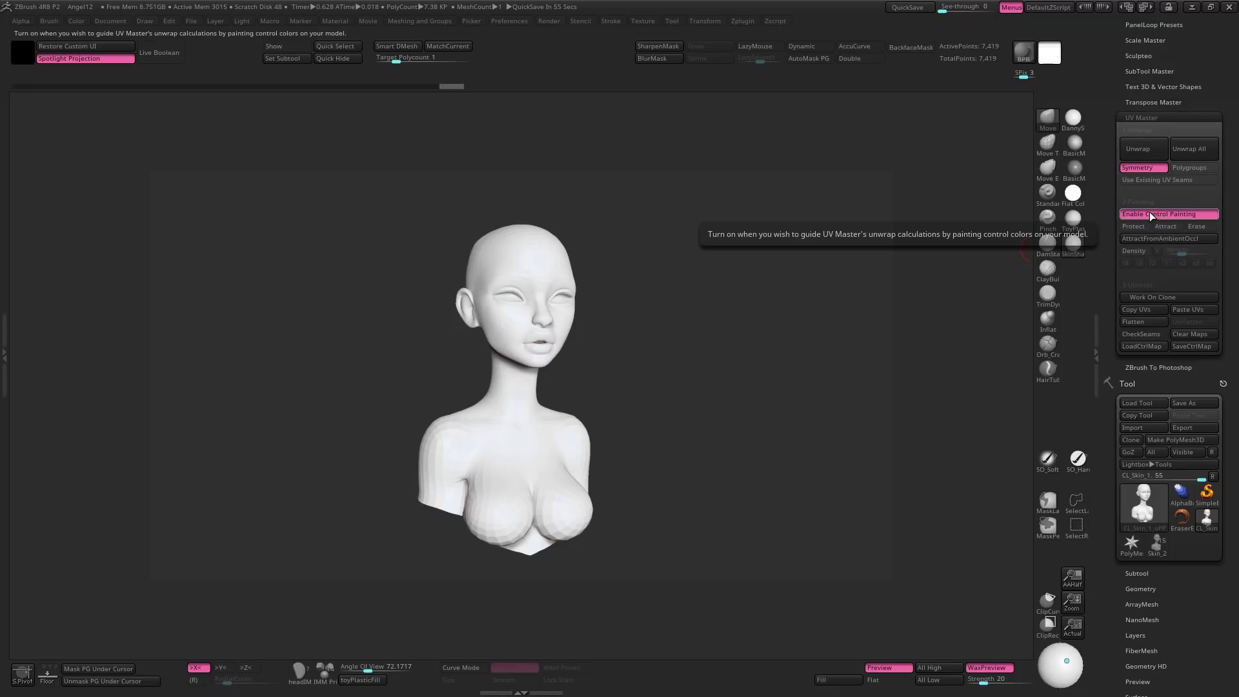
pyautogui.click(1134, 226)
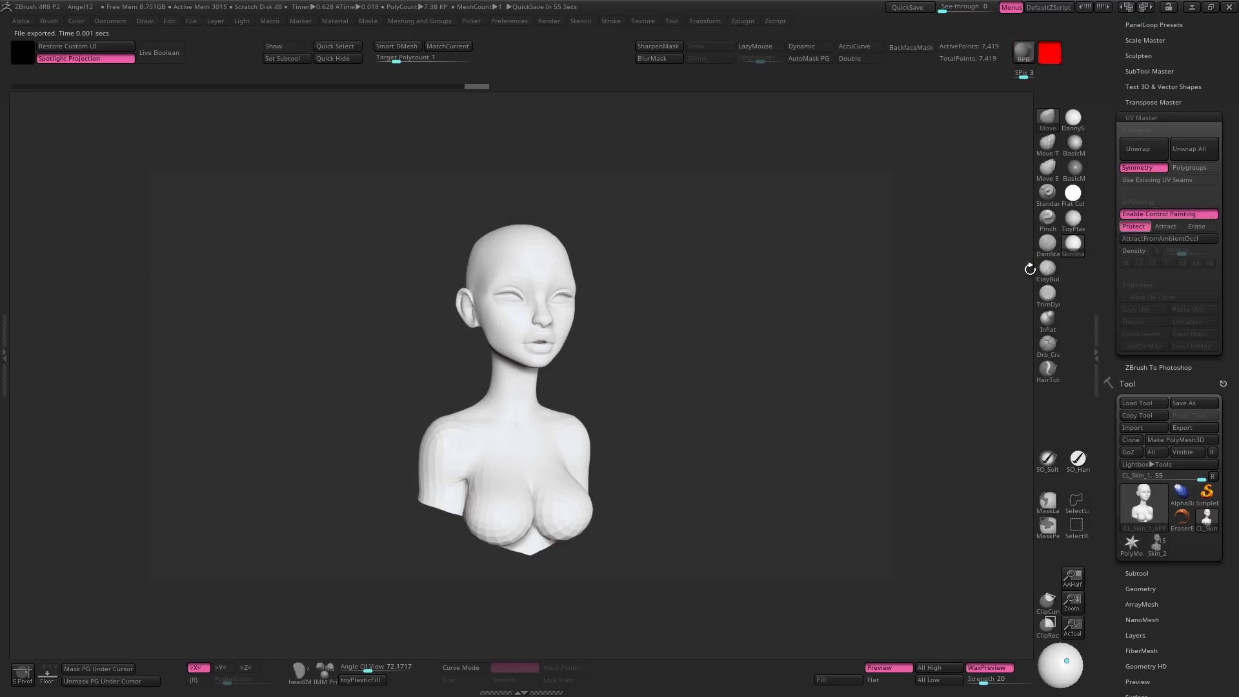
pyautogui.moveTo(575, 354)
pyautogui.keyDown('shift'); pyautogui.mouseDown()
pyautogui.moveTo(529, 309)
pyautogui.moveTo(537, 326)
pyautogui.moveTo(526, 278)
pyautogui.moveTo(528, 420)
pyautogui.moveTo(574, 508)
pyautogui.moveTo(589, 445)
pyautogui.moveTo(533, 251)
pyautogui.moveTo(558, 260)
pyautogui.mouseUp(); pyautogui.keyUp('shift')
pyautogui.press('space')
pyautogui.press('l')
pyautogui.moveTo(571, 299); pyautogui.dragTo(523, 296, button='right')
pyautogui.moveTo(584, 304)
pyautogui.mouseDown()
pyautogui.moveTo(591, 348)
pyautogui.moveTo(587, 259)
pyautogui.moveTo(591, 349)
pyautogui.mouseUp()
pyautogui.keyDown('shift'); pyautogui.moveTo(504, 332); pyautogui.dragTo(541, 333, button='right'); pyautogui.keyUp('shift')
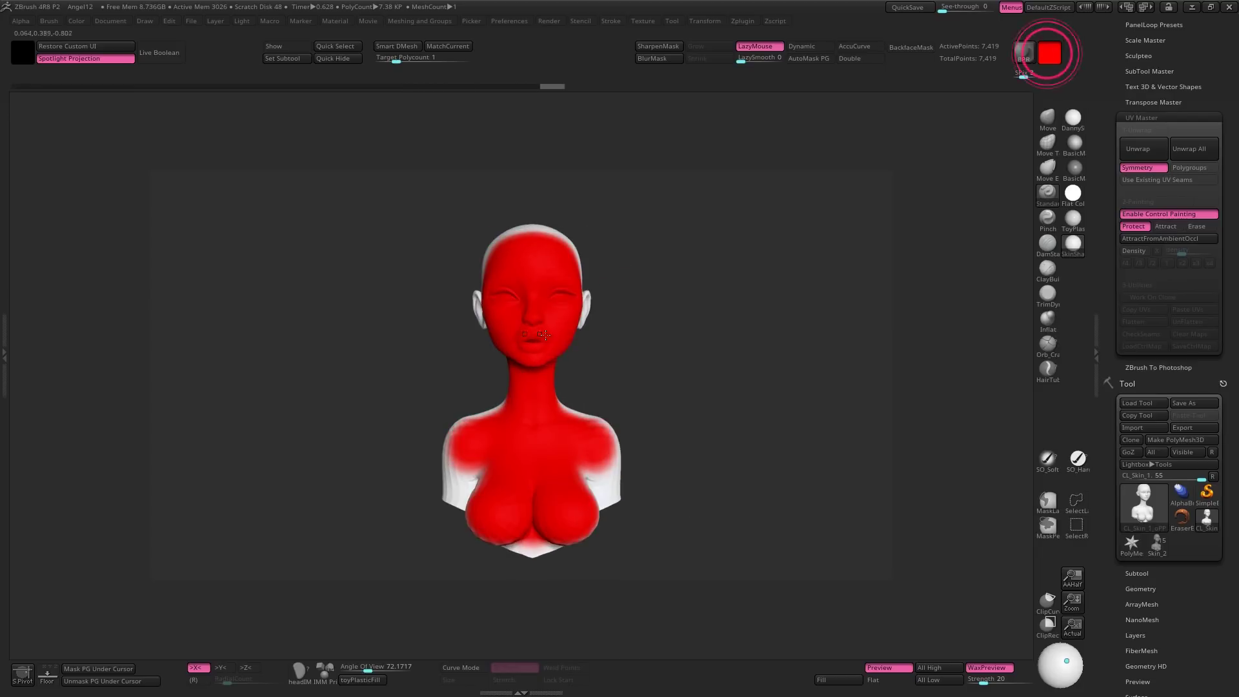
# - Paint Attract in blue over the back of the head, the nape and the back of the body
pyautogui.click(1170, 226)
pyautogui.moveTo(685, 303)
pyautogui.mouseDown(button='right')
pyautogui.moveTo(574, 300)
pyautogui.moveTo(652, 287)
pyautogui.mouseUp(button='right')
pyautogui.moveTo(581, 255)
pyautogui.mouseDown()
pyautogui.moveTo(565, 562)
pyautogui.moveTo(639, 504)
pyautogui.moveTo(490, 503)
pyautogui.mouseUp()
pyautogui.moveTo(594, 348); pyautogui.dragTo(546, 350, button='right')
pyautogui.moveTo(597, 352); pyautogui.dragTo(584, 274)
pyautogui.moveTo(597, 387); pyautogui.dragTo(535, 407, button='right')
pyautogui.moveTo(604, 381); pyautogui.dragTo(591, 478)
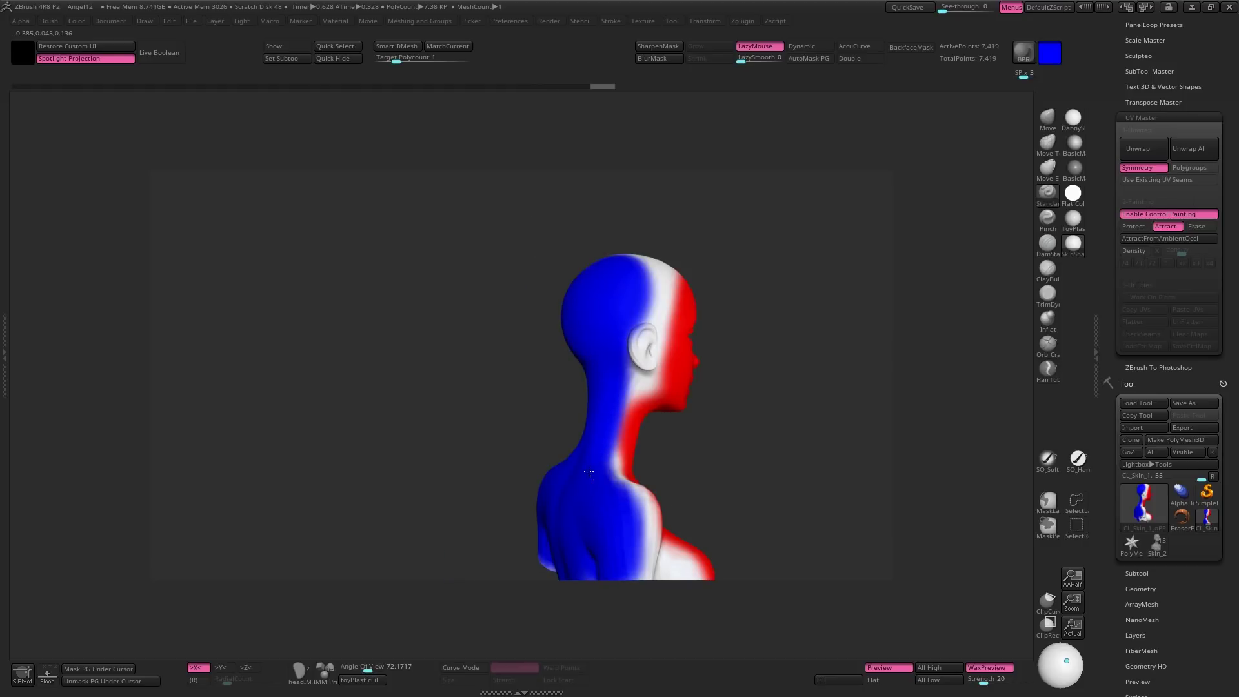
# - Unwrap the clone using the painted control areas and check where its seams fall
pyautogui.click(1136, 150)
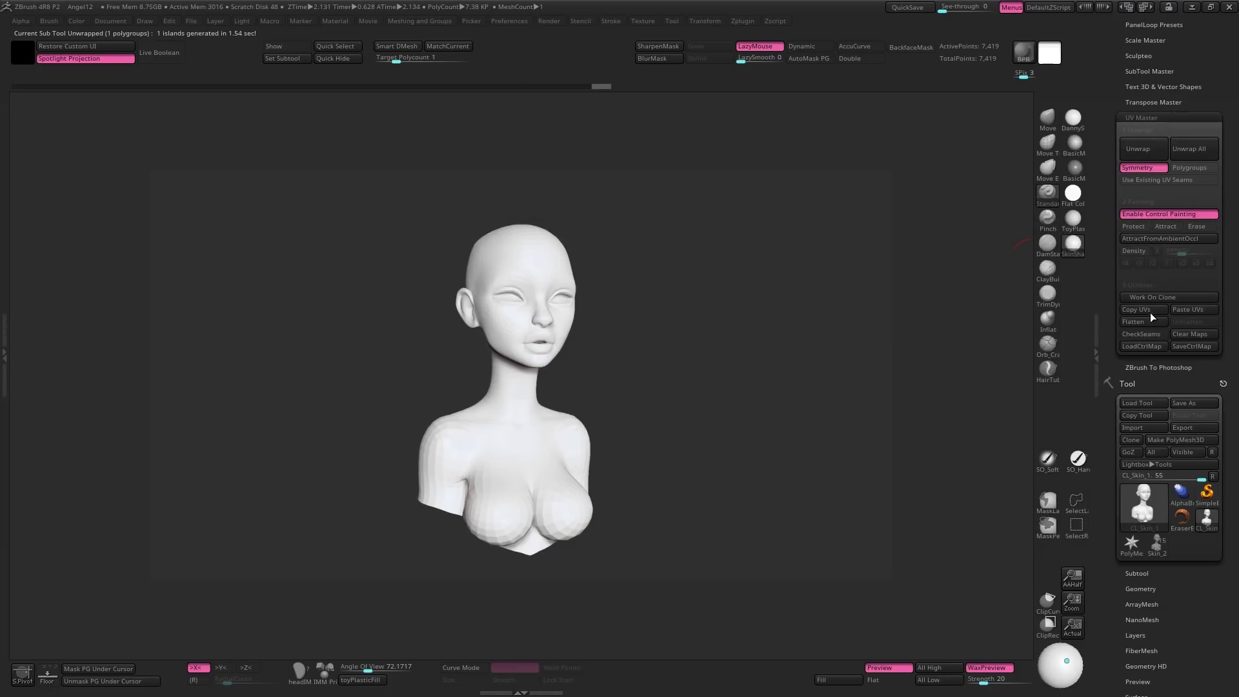
pyautogui.click(1153, 335)
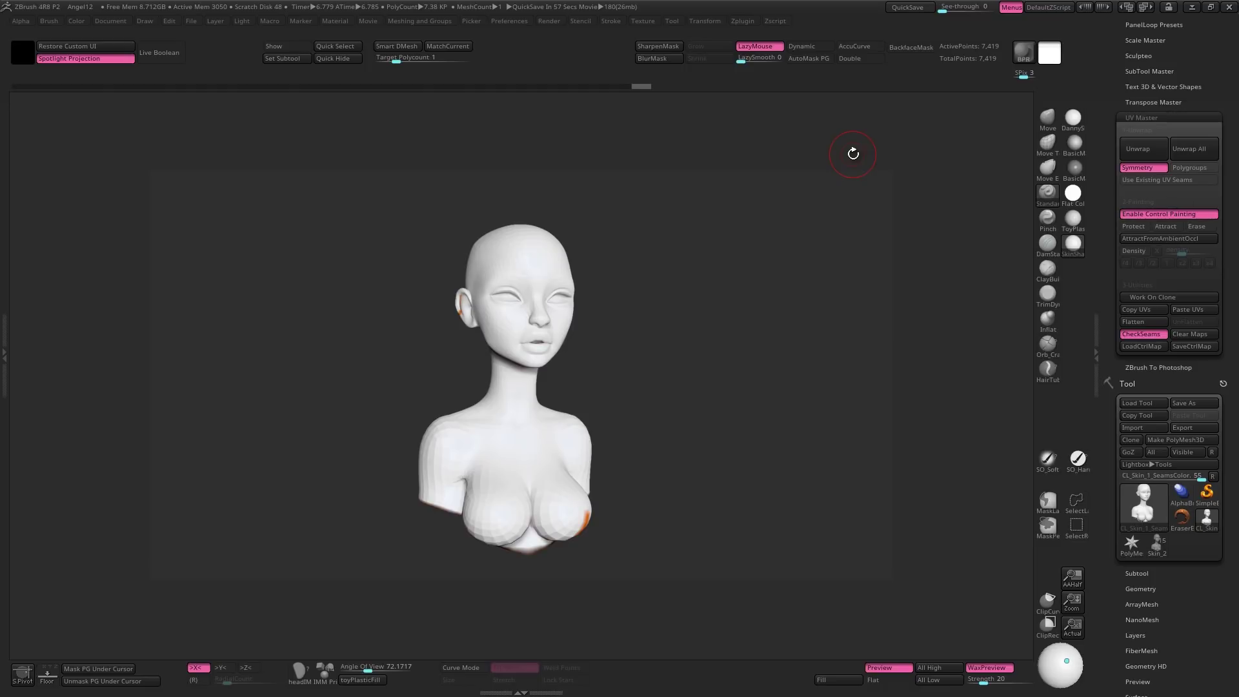
# - Hide an edge loop at the neck base and give the head and body separate polygroups
pyautogui.hotkey('shift', 'f')
pyautogui.moveTo(583, 320); pyautogui.dragTo(628, 417)
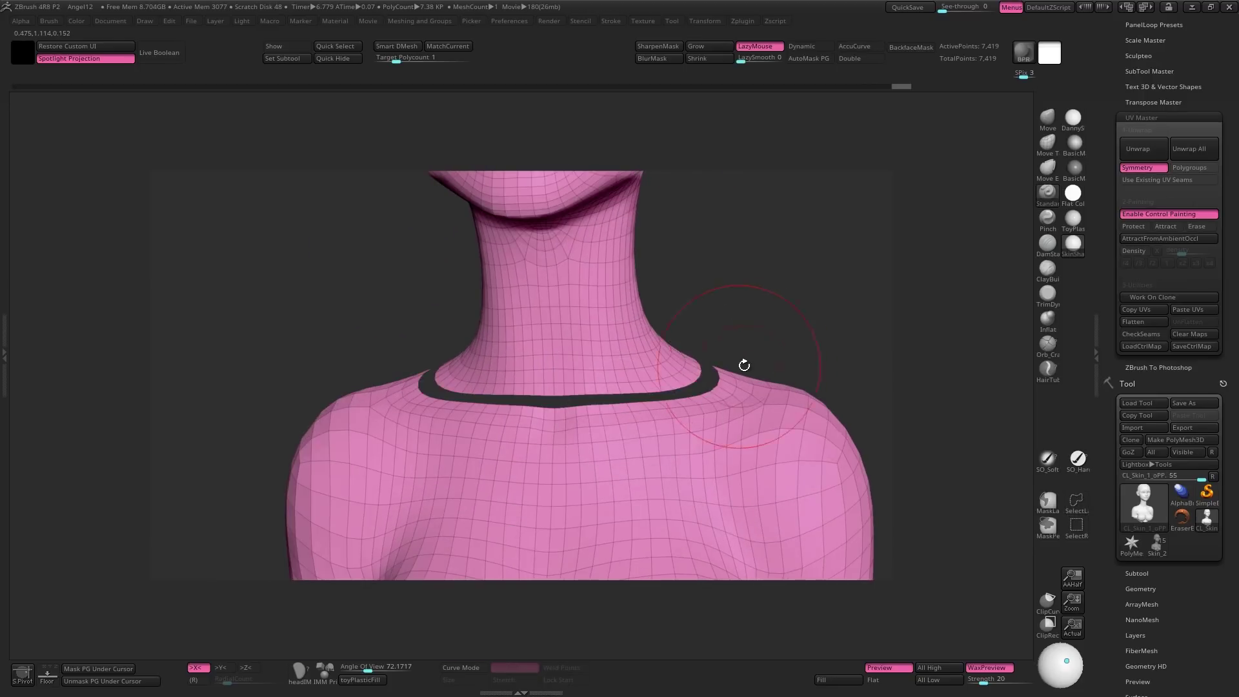
pyautogui.press('space')
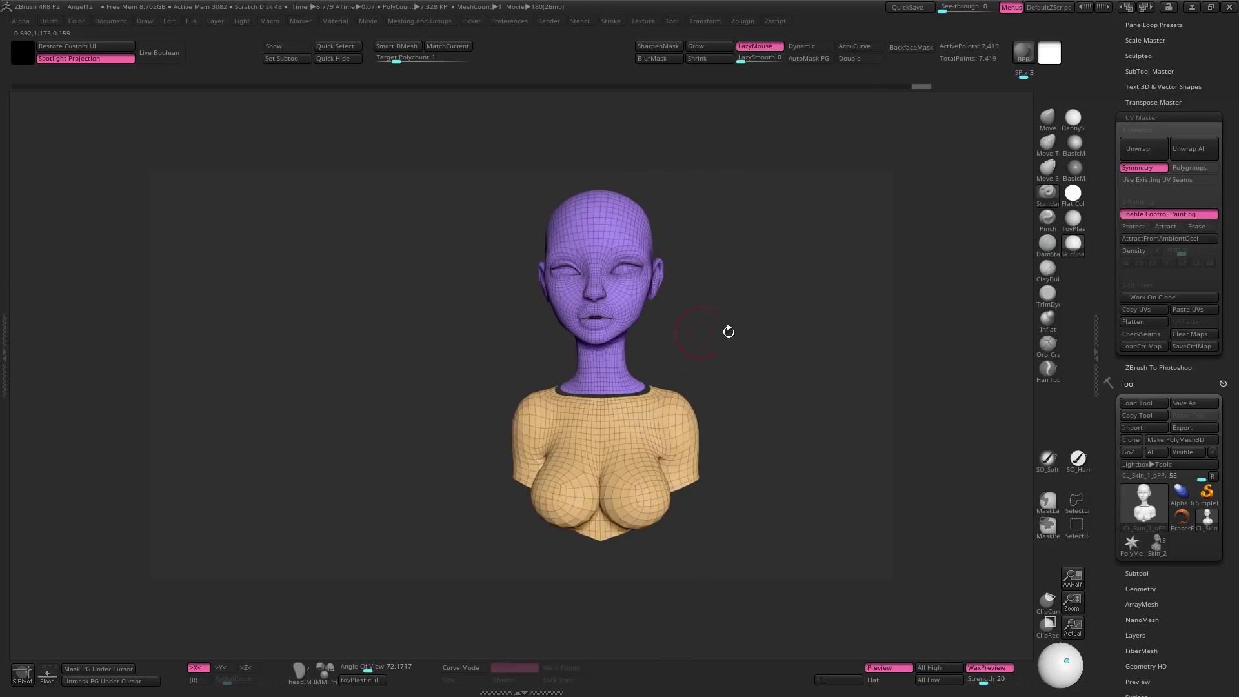
pyautogui.moveTo(729, 331)
pyautogui.mouseDown()
pyautogui.moveTo(684, 387)
pyautogui.moveTo(672, 443)
pyautogui.mouseUp()
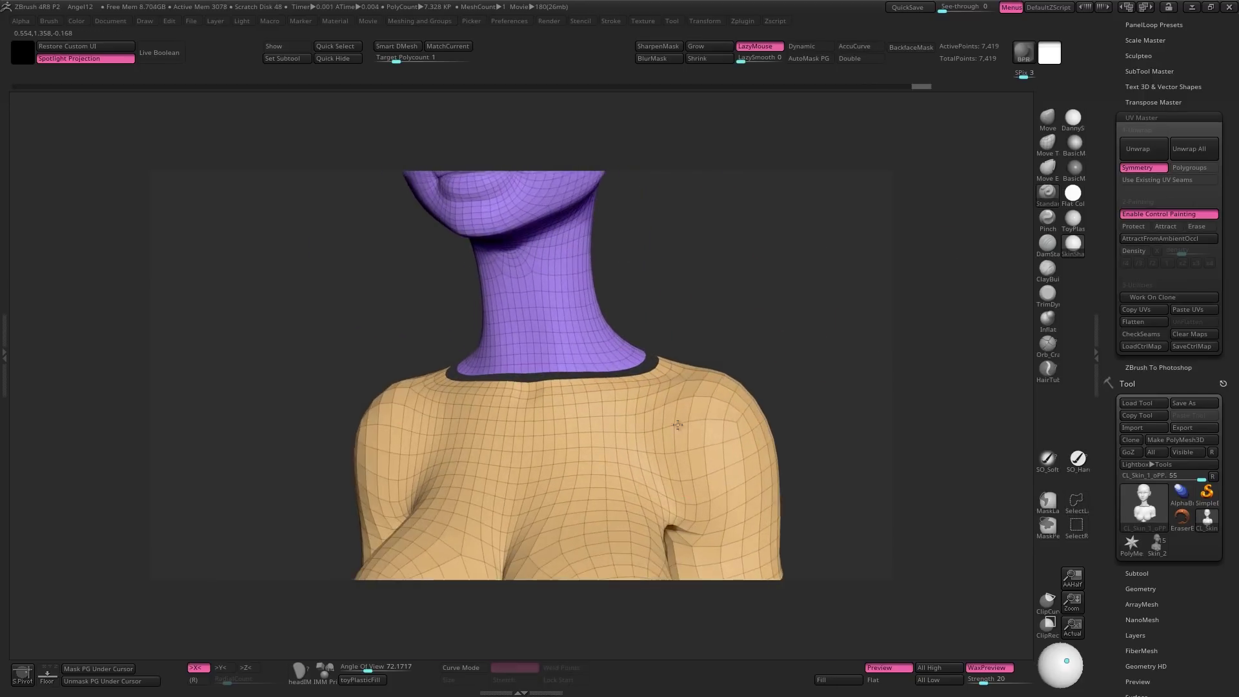
pyautogui.moveTo(445, 358); pyautogui.dragTo(646, 349)
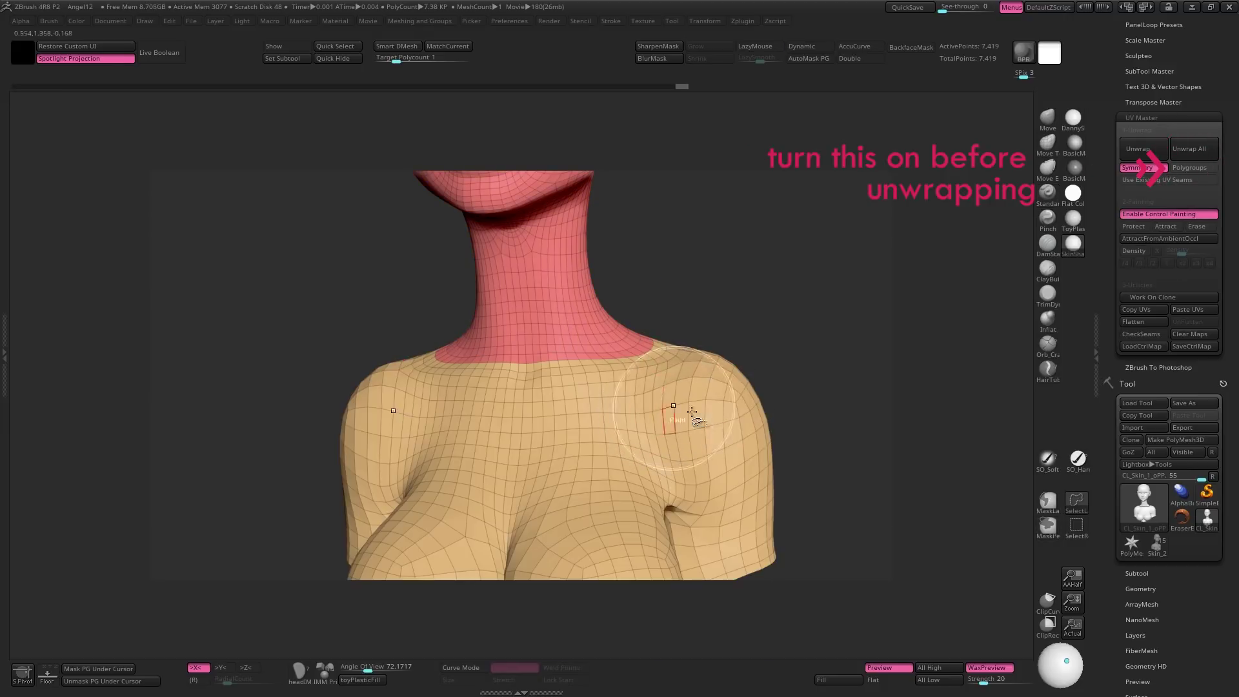
# - Hide the lower sections of both arms with SelectLasso
pyautogui.keyDown('alt'); pyautogui.moveTo(692, 412); pyautogui.dragTo(719, 484); pyautogui.keyUp('alt')
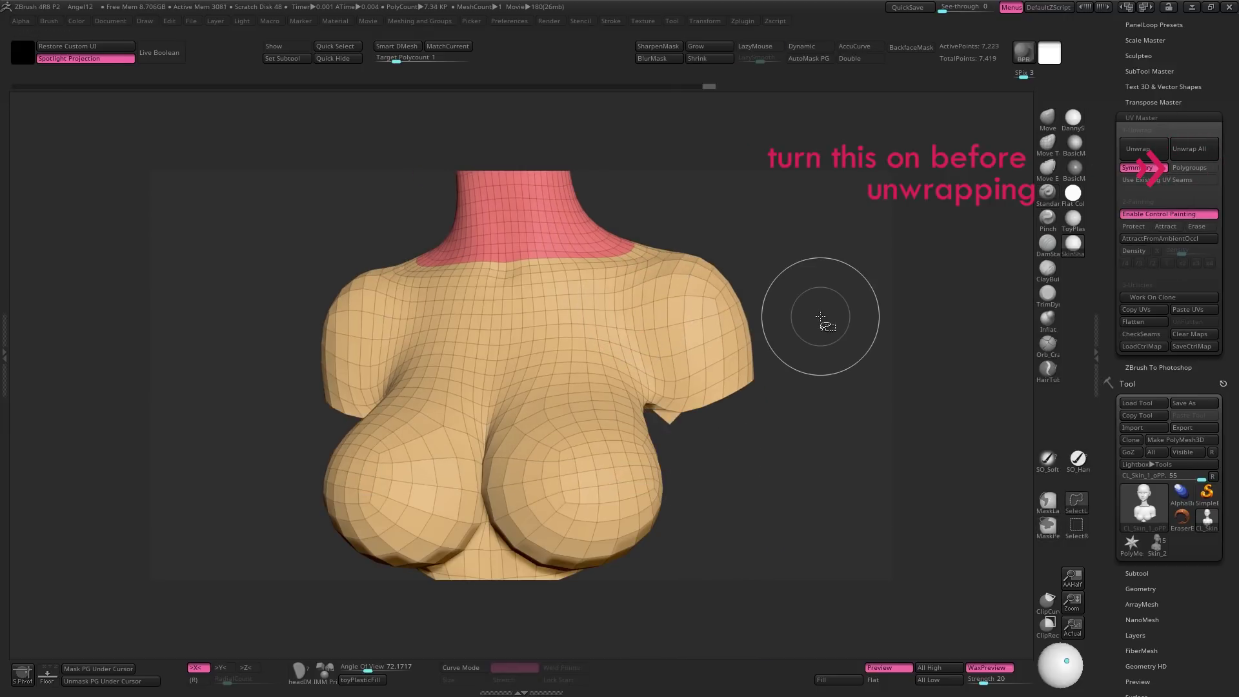
pyautogui.moveTo(819, 327); pyautogui.dragTo(702, 339)
pyautogui.keyDown('ctrl'); pyautogui.keyDown('alt'); pyautogui.keyDown('shift'); pyautogui.click(703, 339); pyautogui.keyUp('shift'); pyautogui.keyUp('alt'); pyautogui.keyUp('ctrl')
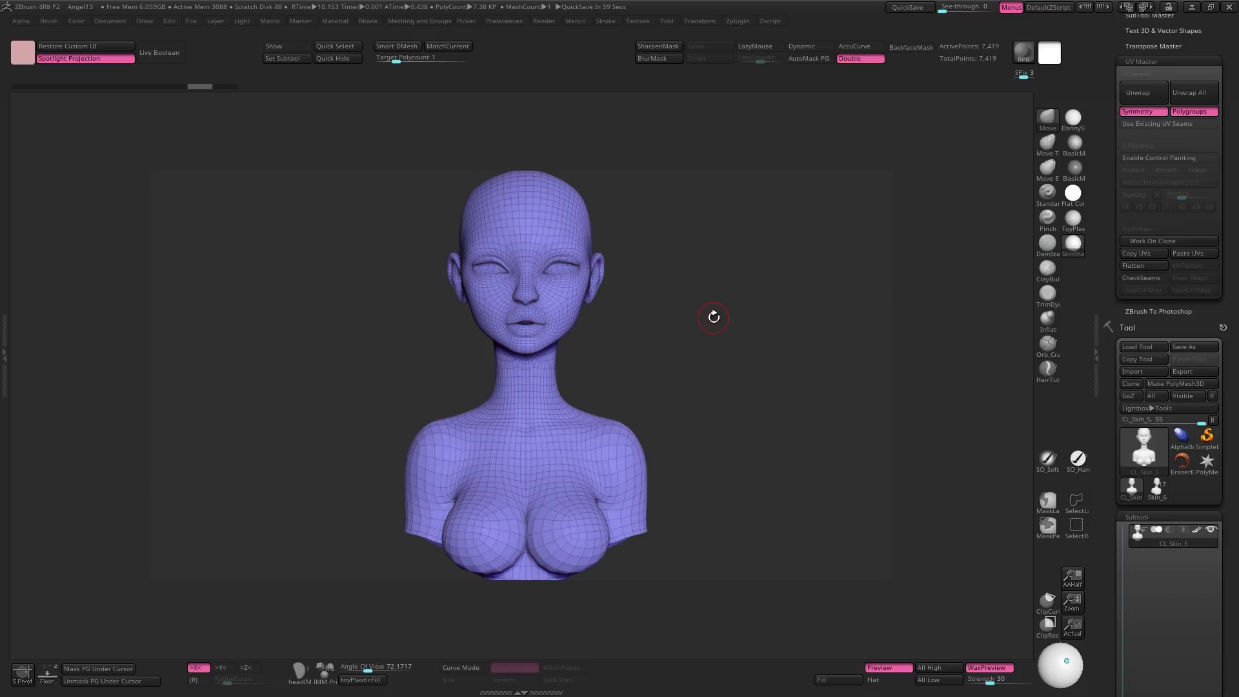
# - Activate the SelectLasso brush and try hiding part of the bust, restoring the full mesh
pyautogui.press('b')
pyautogui.press('s')
pyautogui.press('l')
pyautogui.click(686, 347)
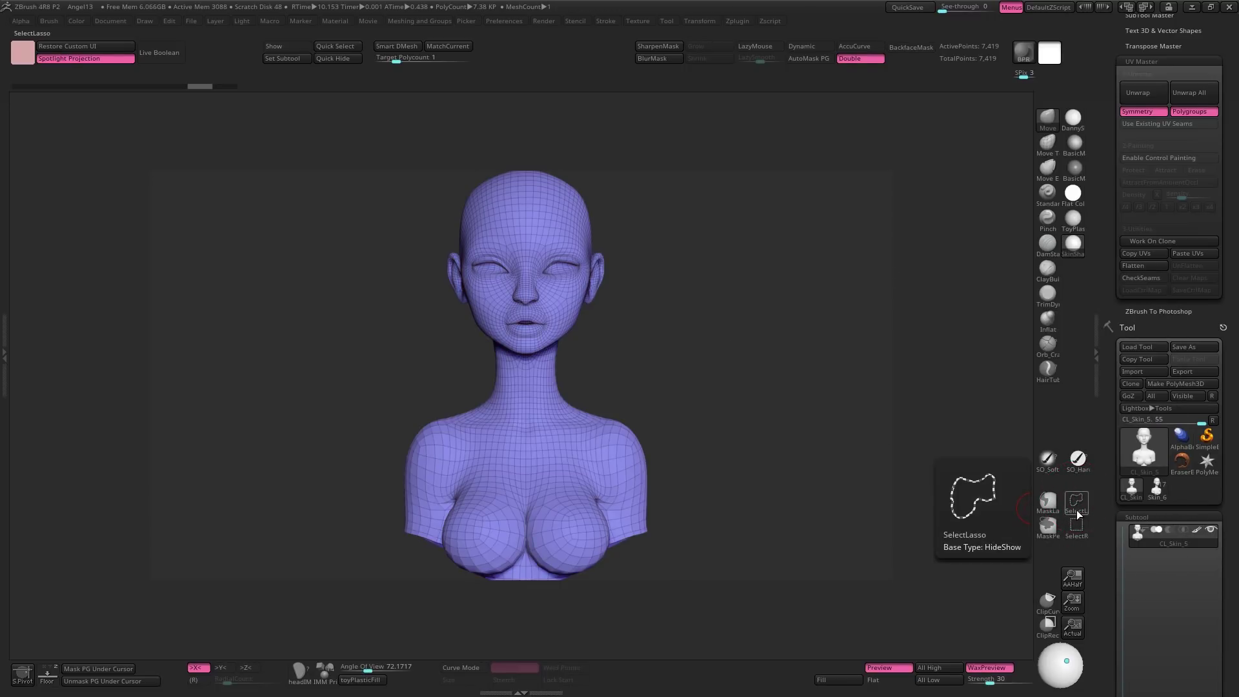
pyautogui.moveTo(619, 362)
pyautogui.keyDown('ctrl'); pyautogui.keyDown('alt'); pyautogui.keyDown('shift'); pyautogui.mouseDown()
pyautogui.moveTo(235, 608)
pyautogui.moveTo(858, 462)
pyautogui.mouseUp(); pyautogui.keyUp('shift'); pyautogui.keyUp('alt'); pyautogui.keyUp('ctrl')
pyautogui.keyDown('ctrl'); pyautogui.keyDown('shift'); pyautogui.click(688, 417); pyautogui.keyUp('shift'); pyautogui.keyUp('ctrl')
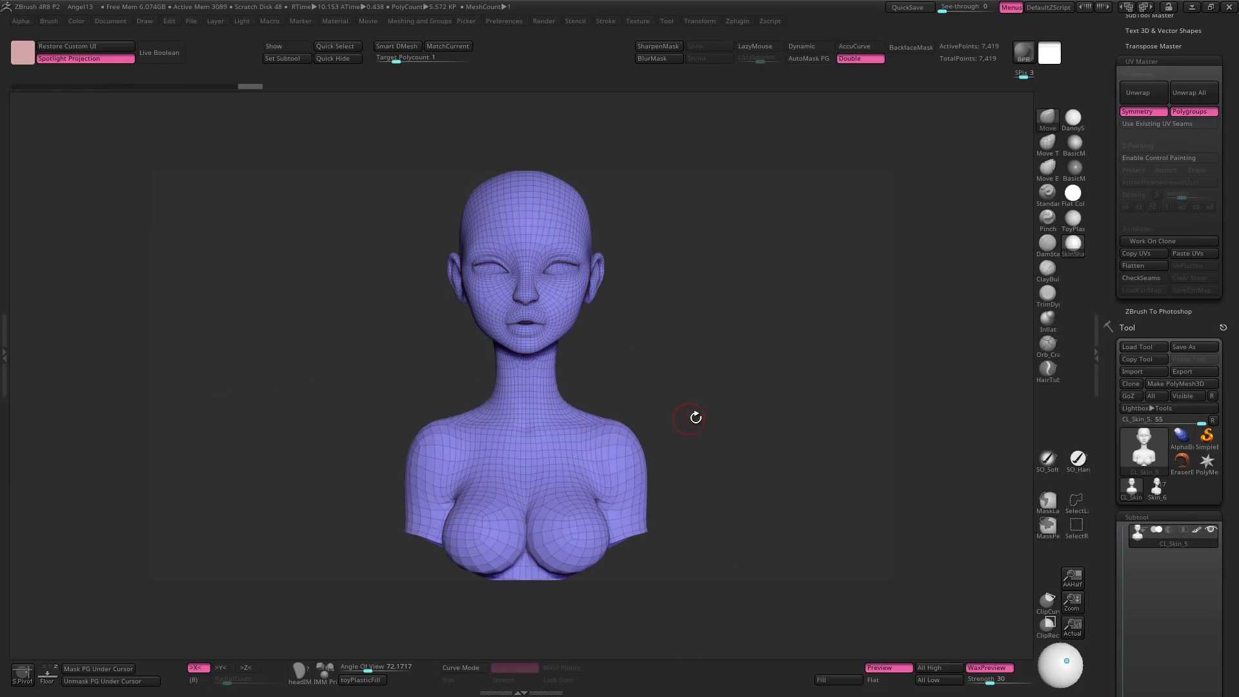
# - Hide an edge loop around the middle of the neck with SelectLasso
pyautogui.keyDown('shift'); pyautogui.moveTo(714, 407); pyautogui.dragTo(625, 388); pyautogui.keyUp('shift')
pyautogui.keyDown('alt'); pyautogui.moveTo(625, 388); pyautogui.dragTo(714, 374, button='right'); pyautogui.keyUp('alt')
pyautogui.moveTo(695, 346)
pyautogui.keyDown('ctrl'); pyautogui.keyDown('alt'); pyautogui.keyDown('shift'); pyautogui.mouseDown()
pyautogui.moveTo(700, 365)
pyautogui.moveTo(665, 372)
pyautogui.moveTo(730, 371)
pyautogui.moveTo(609, 387)
pyautogui.mouseUp(); pyautogui.keyUp('shift'); pyautogui.keyUp('alt'); pyautogui.keyUp('ctrl')
pyautogui.keyDown('ctrl'); pyautogui.keyDown('alt'); pyautogui.keyDown('shift'); pyautogui.click(607, 417); pyautogui.keyUp('shift'); pyautogui.keyUp('alt'); pyautogui.keyUp('ctrl')
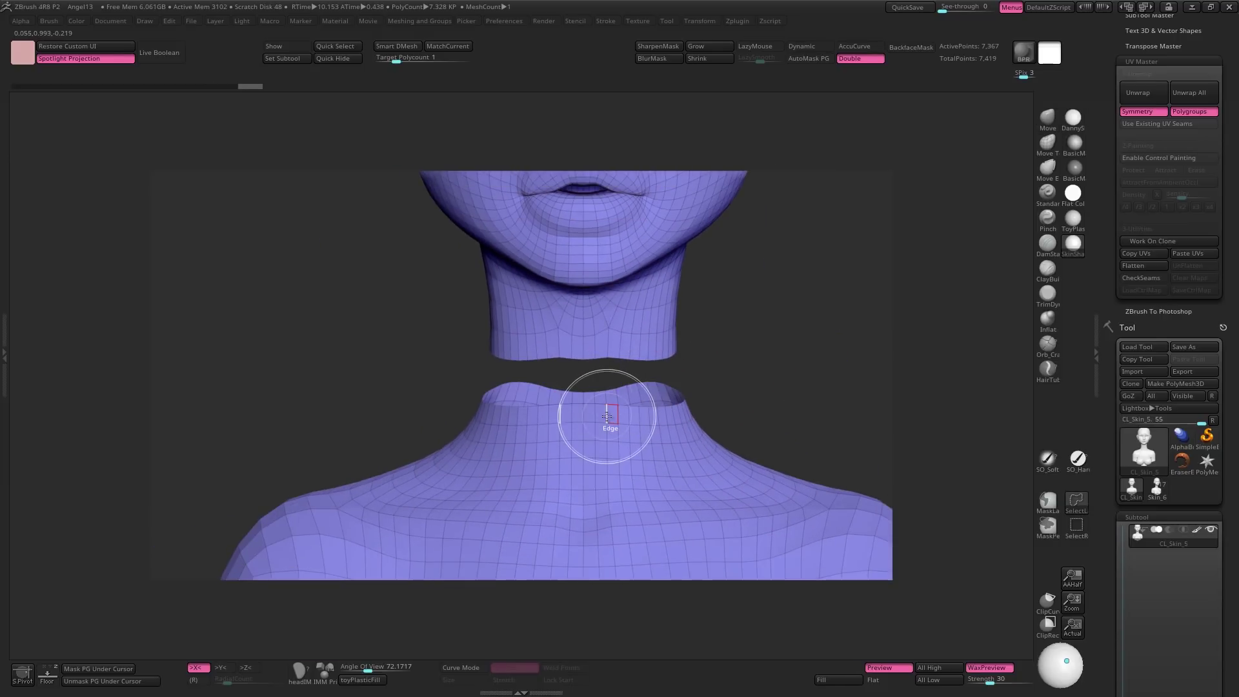
# - Isolate the head above the neck gap, assign it a new polygroup and show the whole bust again
pyautogui.keyDown('ctrl'); pyautogui.keyDown('alt'); pyautogui.keyDown('shift'); pyautogui.click(610, 413); pyautogui.keyUp('shift'); pyautogui.keyUp('alt'); pyautogui.keyUp('ctrl')
pyautogui.moveTo(678, 410)
pyautogui.keyDown('alt'); pyautogui.mouseDown()
pyautogui.moveTo(631, 331)
pyautogui.moveTo(830, 568)
pyautogui.moveTo(294, 516)
pyautogui.moveTo(290, 437)
pyautogui.mouseUp(); pyautogui.keyUp('alt')
pyautogui.hotkey('ctrl', 'w')
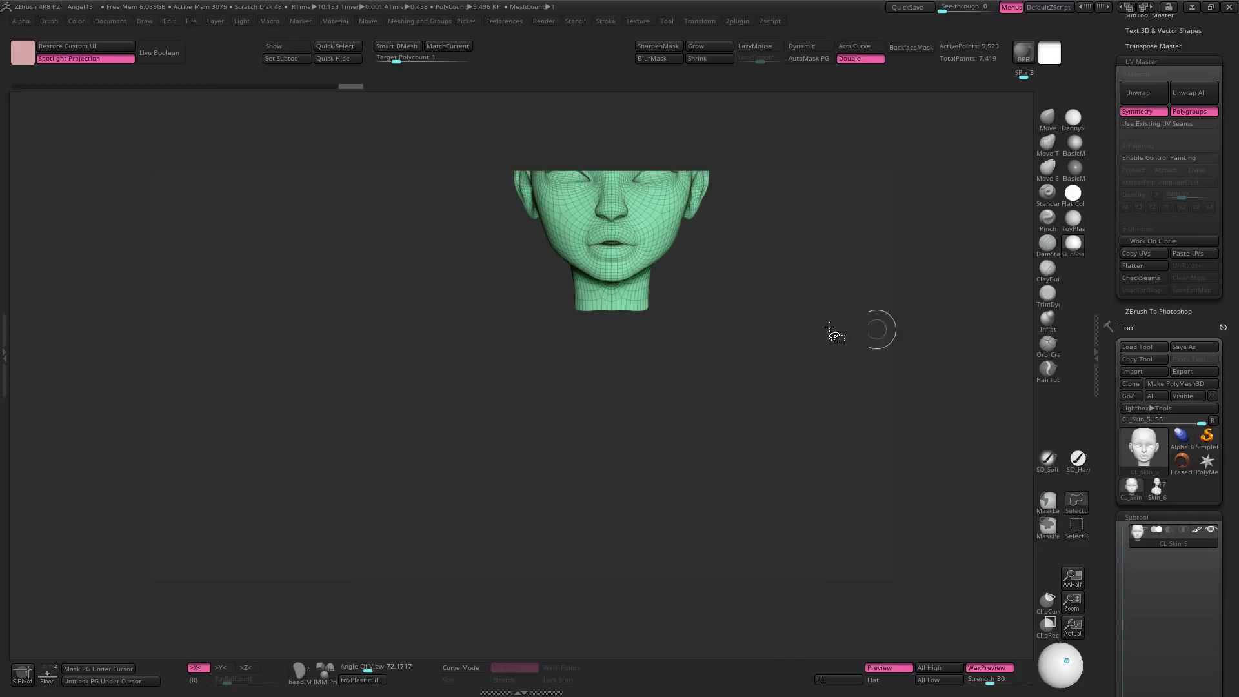
pyautogui.keyDown('ctrl'); pyautogui.keyDown('shift'); pyautogui.click(802, 322); pyautogui.keyUp('shift'); pyautogui.keyUp('ctrl')
pyautogui.moveTo(802, 321); pyautogui.dragTo(749, 349)
# - Unwrap the clone with Symmetry and Polygroups on and check the resulting seams around the neck and head
pyautogui.click(1138, 92)
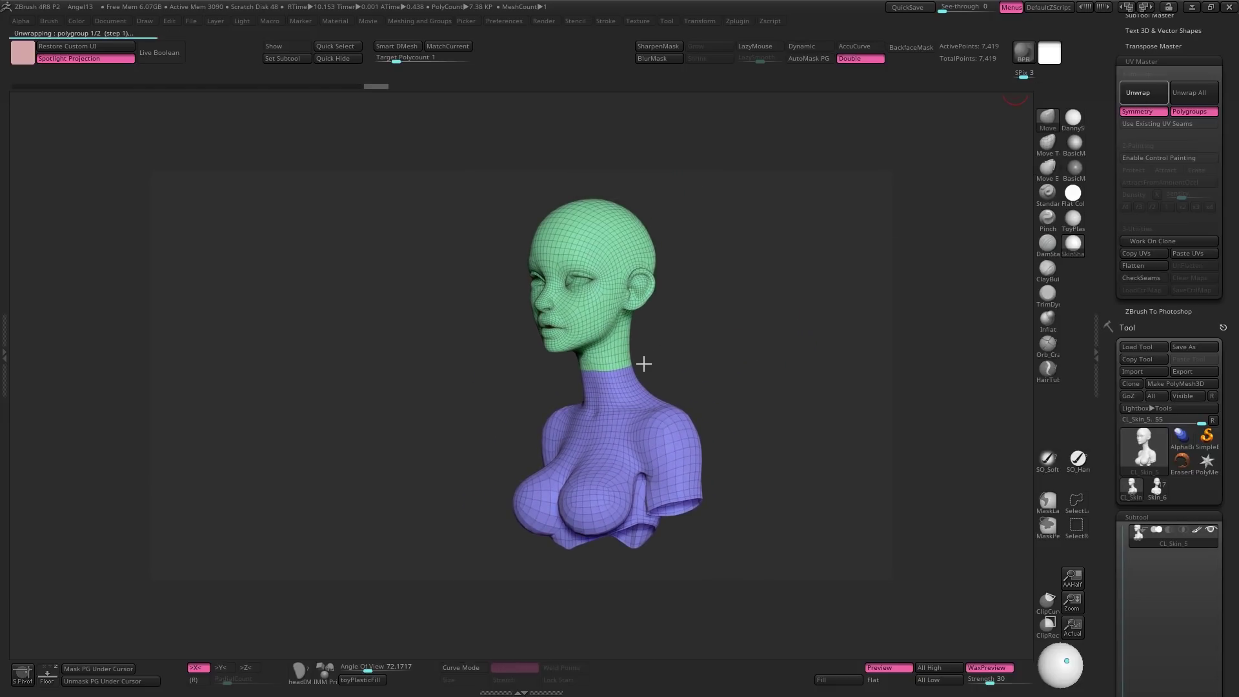
pyautogui.keyDown('alt'); pyautogui.moveTo(650, 362); pyautogui.dragTo(774, 356); pyautogui.keyUp('alt')
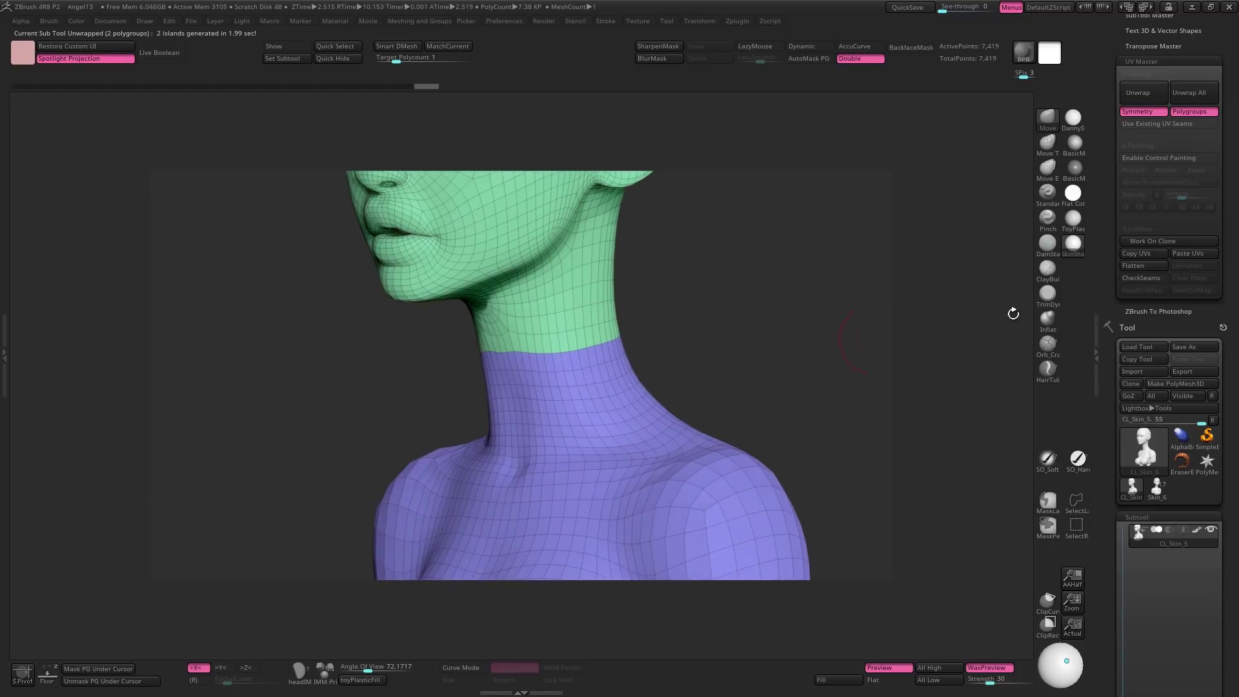
pyautogui.click(1141, 277)
pyautogui.moveTo(631, 343); pyautogui.dragTo(440, 359)
pyautogui.keyDown('alt'); pyautogui.moveTo(511, 336); pyautogui.dragTo(794, 116); pyautogui.keyUp('alt')
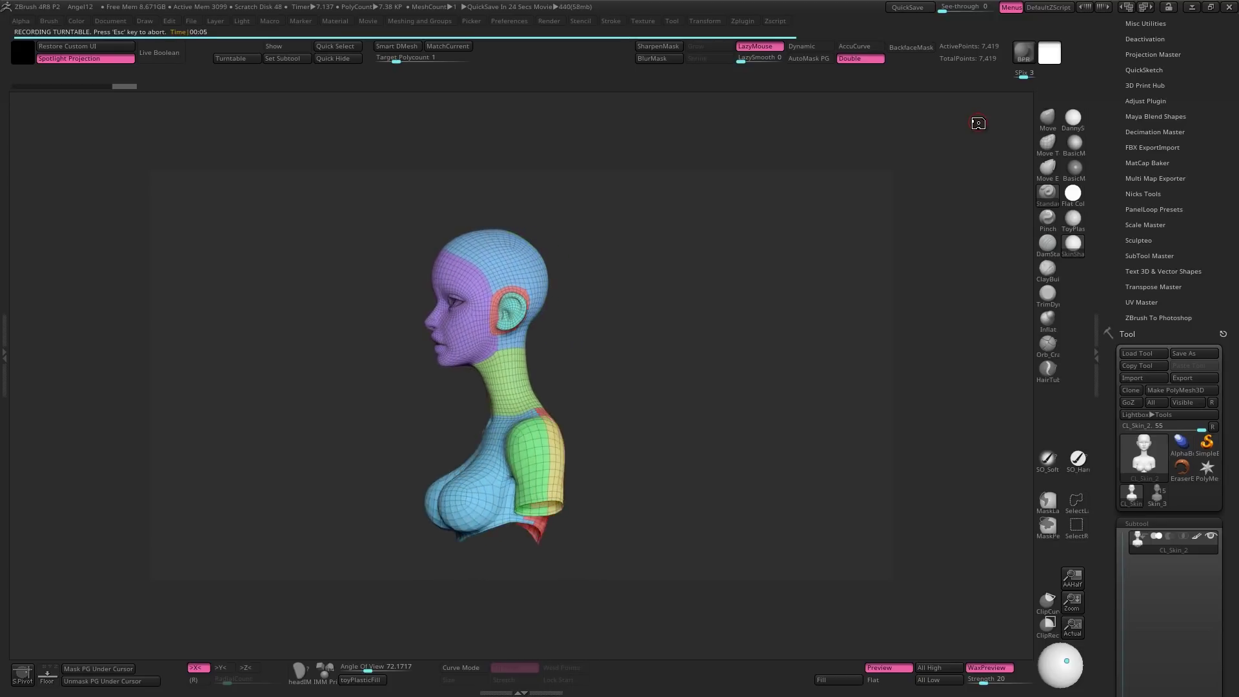
# - Unwrap the bust clone again with Symmetry and Polygroups enabled and display its UV seams, framing the bust from the front
pyautogui.click(1146, 302)
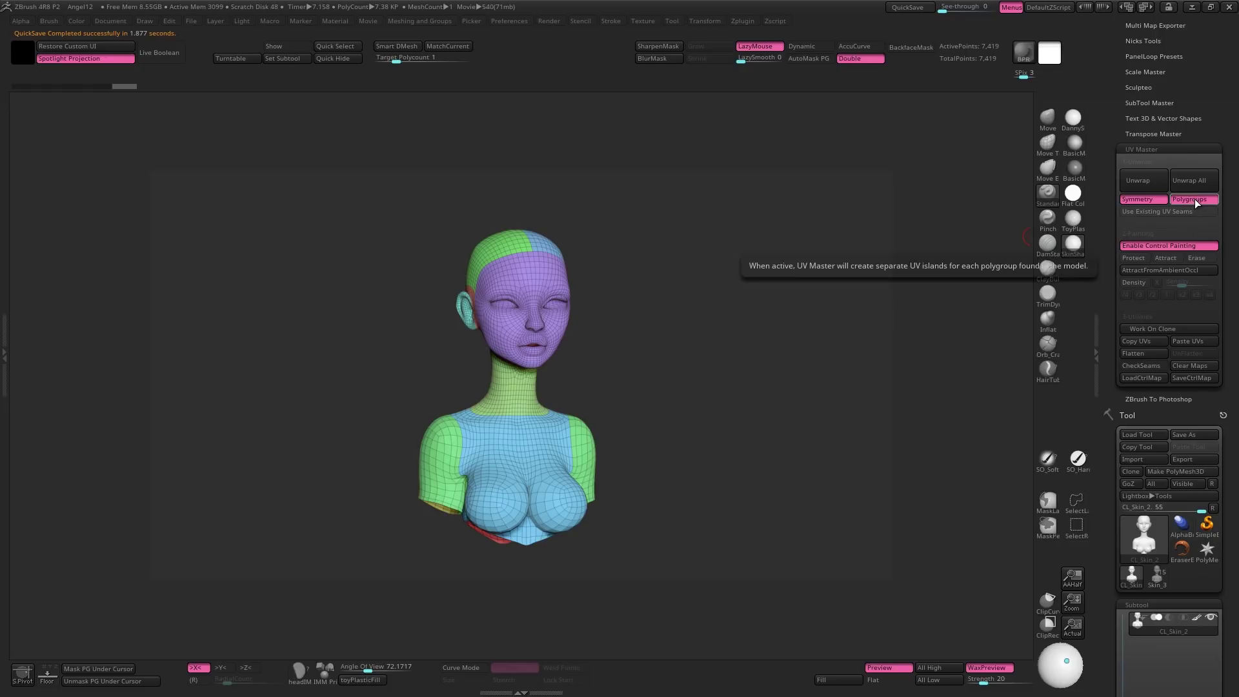
pyautogui.click(1125, 187)
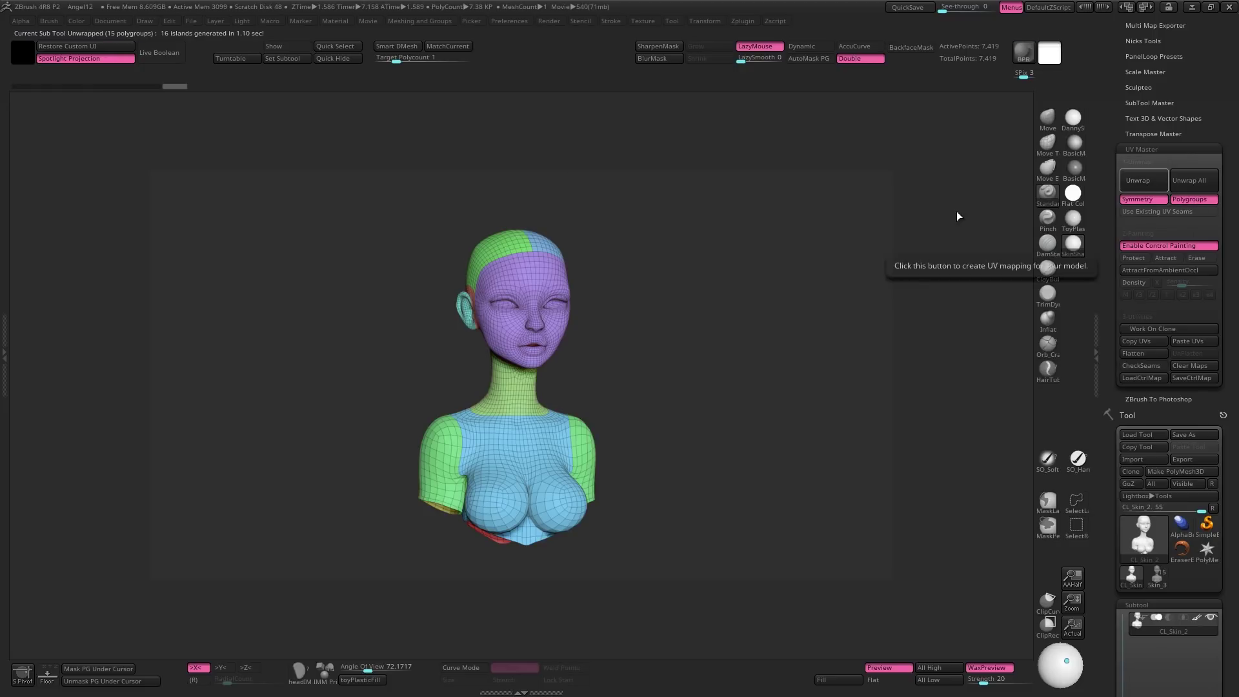
pyautogui.click(1142, 365)
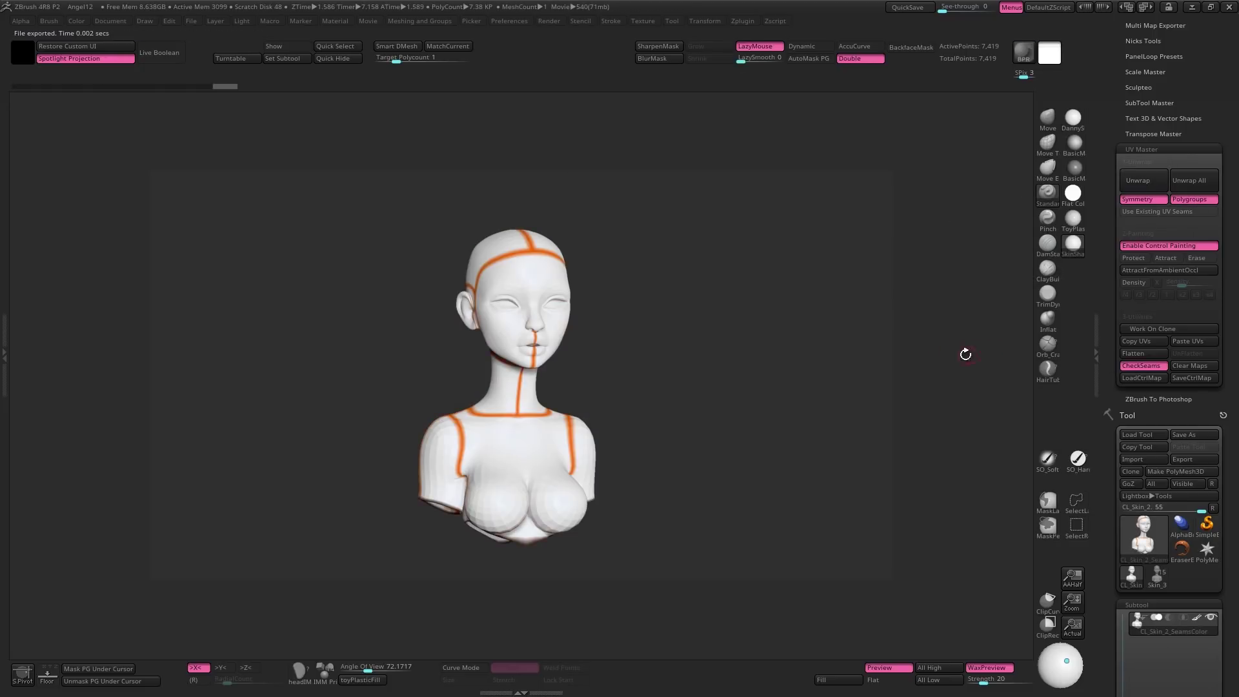
pyautogui.moveTo(738, 360); pyautogui.dragTo(636, 309)
pyautogui.press('f')
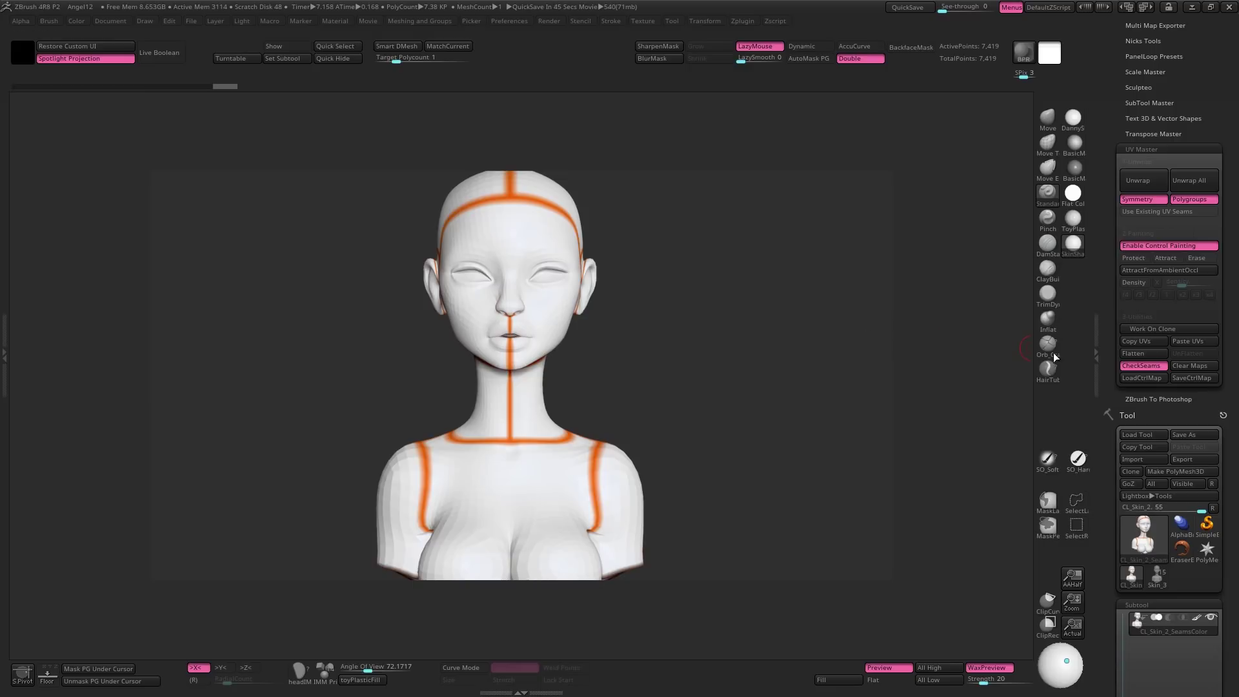
# - Flatten the UVs and try resizing the front torso island and rotating the back torso island with the transpose line
pyautogui.click(1152, 353)
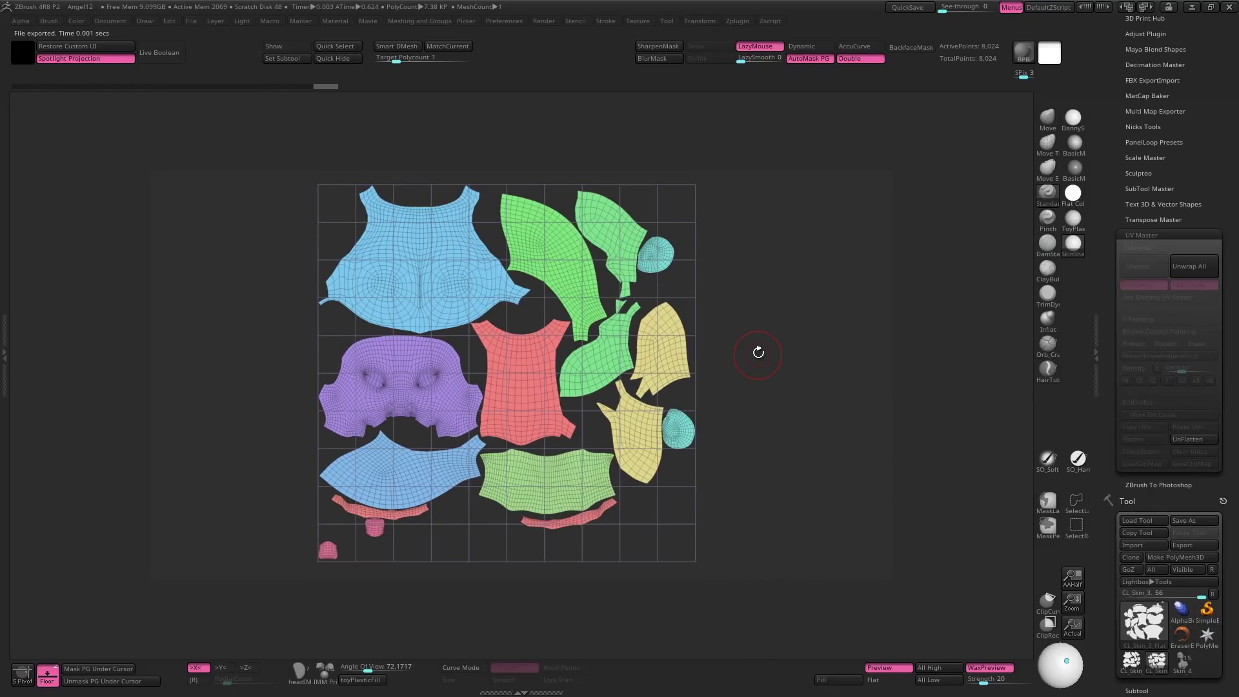
pyautogui.press('w')
pyautogui.moveTo(416, 266); pyautogui.dragTo(394, 409)
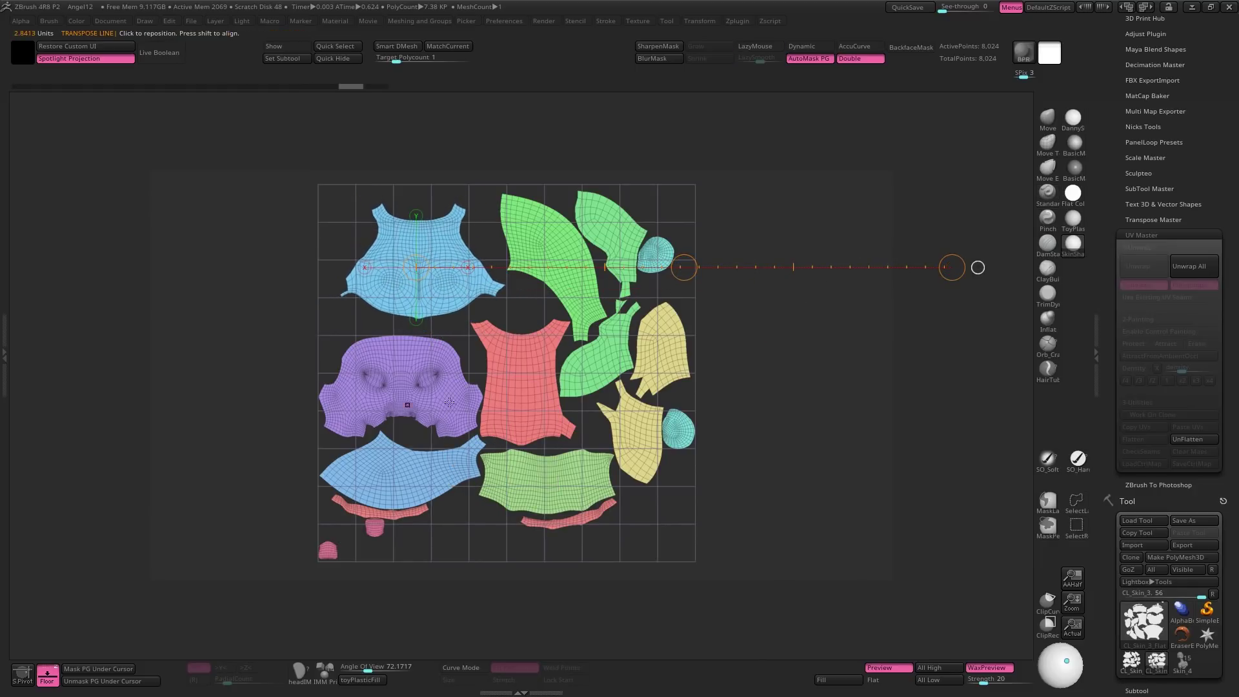
pyautogui.moveTo(515, 380)
pyautogui.mouseDown()
pyautogui.moveTo(852, 380)
pyautogui.moveTo(93, 526)
pyautogui.mouseUp()
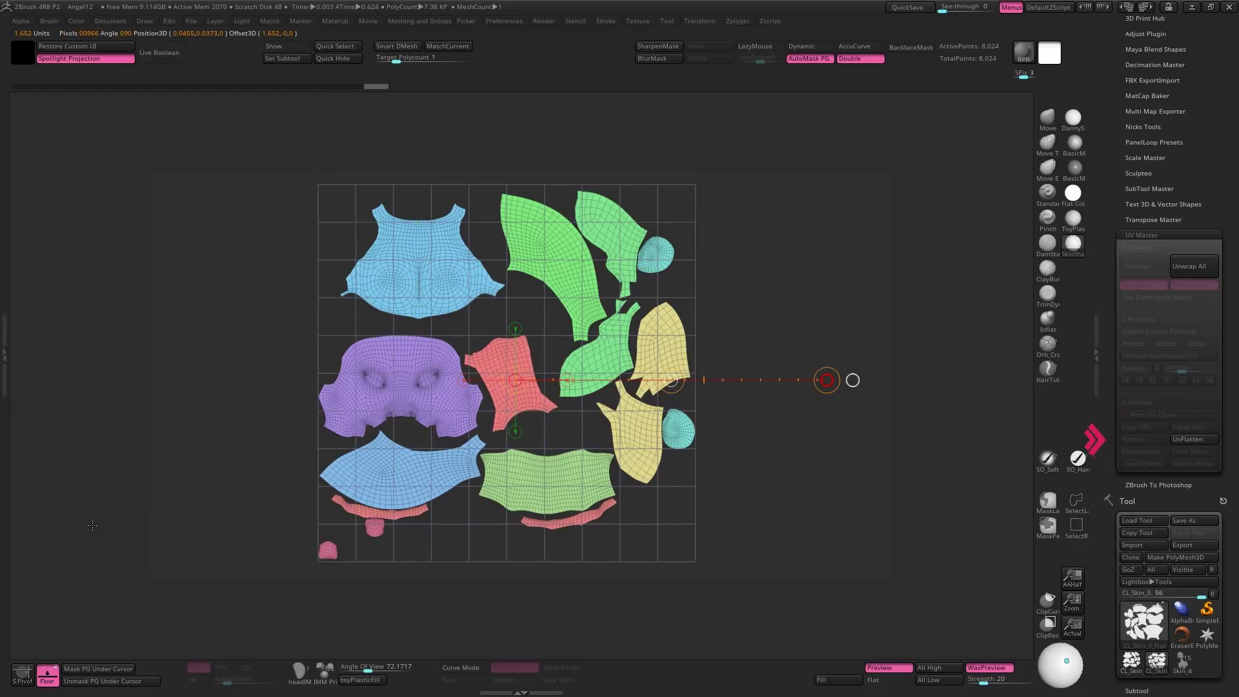
pyautogui.moveTo(672, 380); pyautogui.dragTo(671, 349)
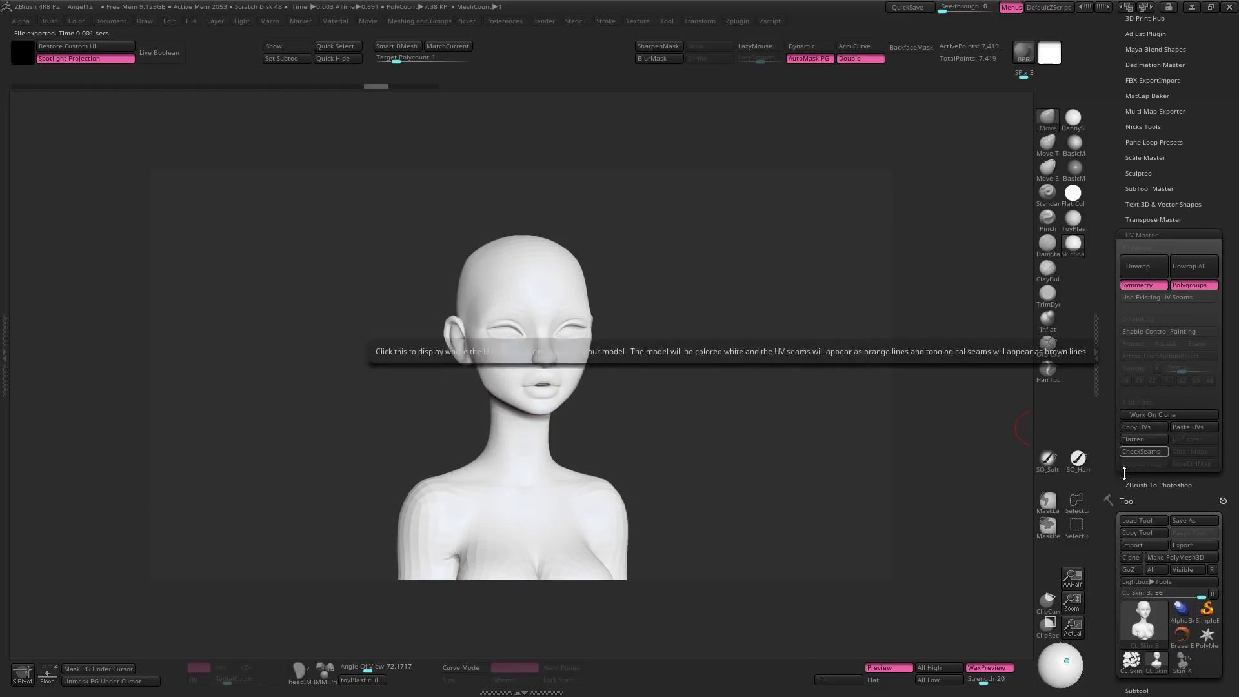
# - Switch to the original character tool and paste the copied UVs onto its skin
pyautogui.click(1183, 661)
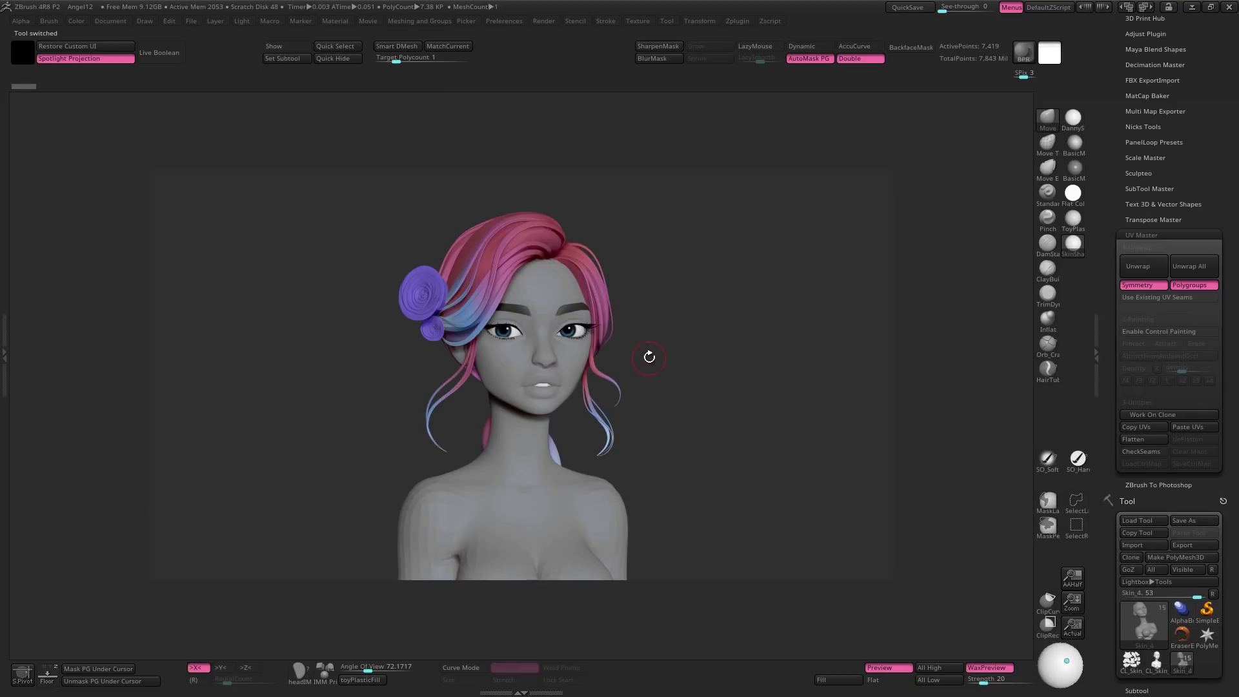
pyautogui.click(1192, 427)
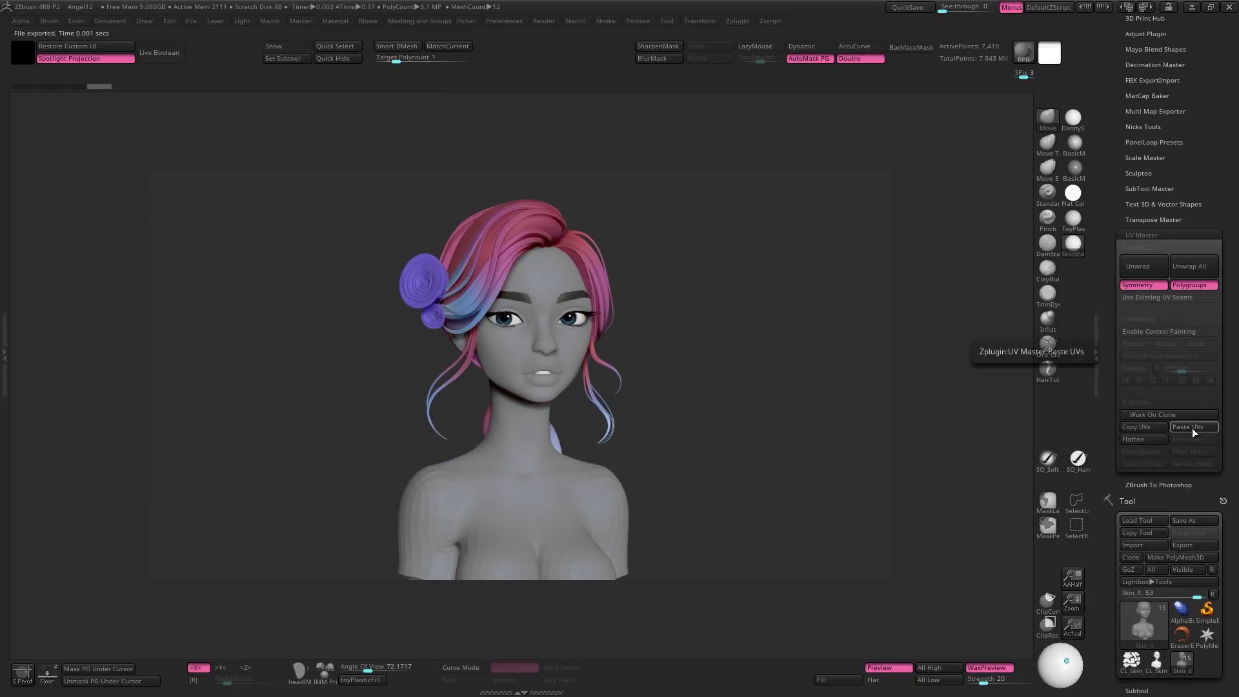
# - Preview the skin's UV layout with Morph UV and polyframes, examine the islands, and restore the normal 3D view
pyautogui.moveTo(1105, 641); pyautogui.dragTo(1105, 186)
pyautogui.click(1137, 483)
pyautogui.click(1198, 495)
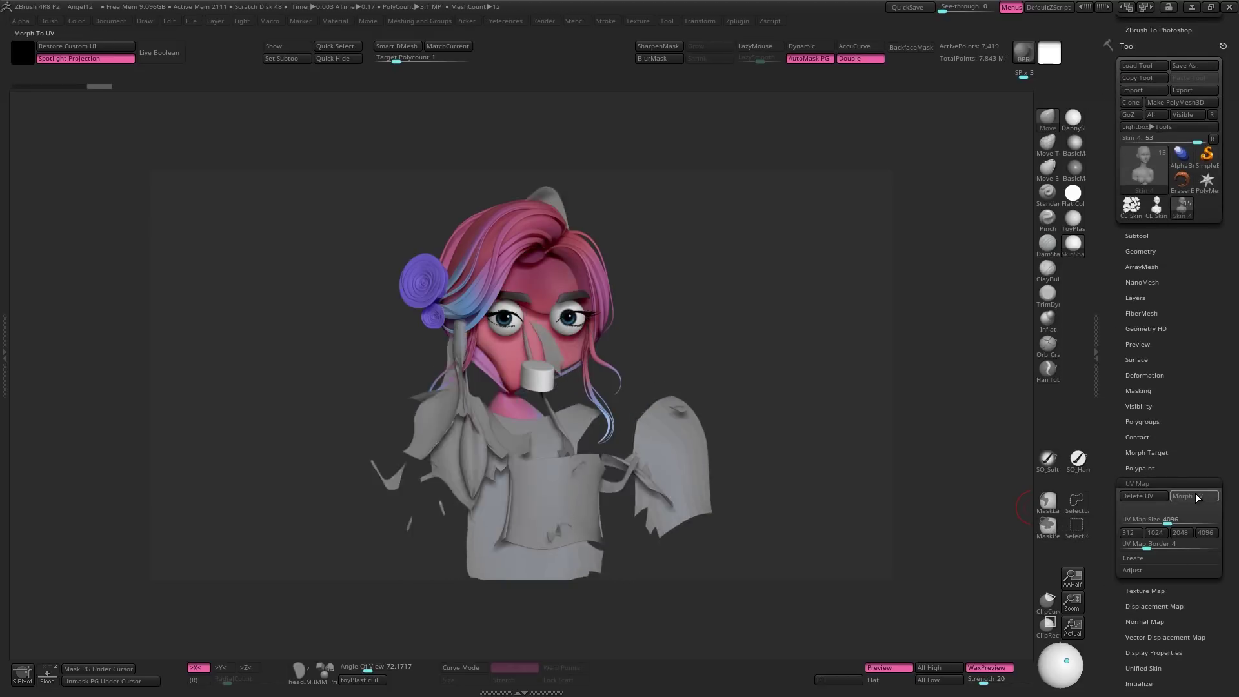
pyautogui.press('f')
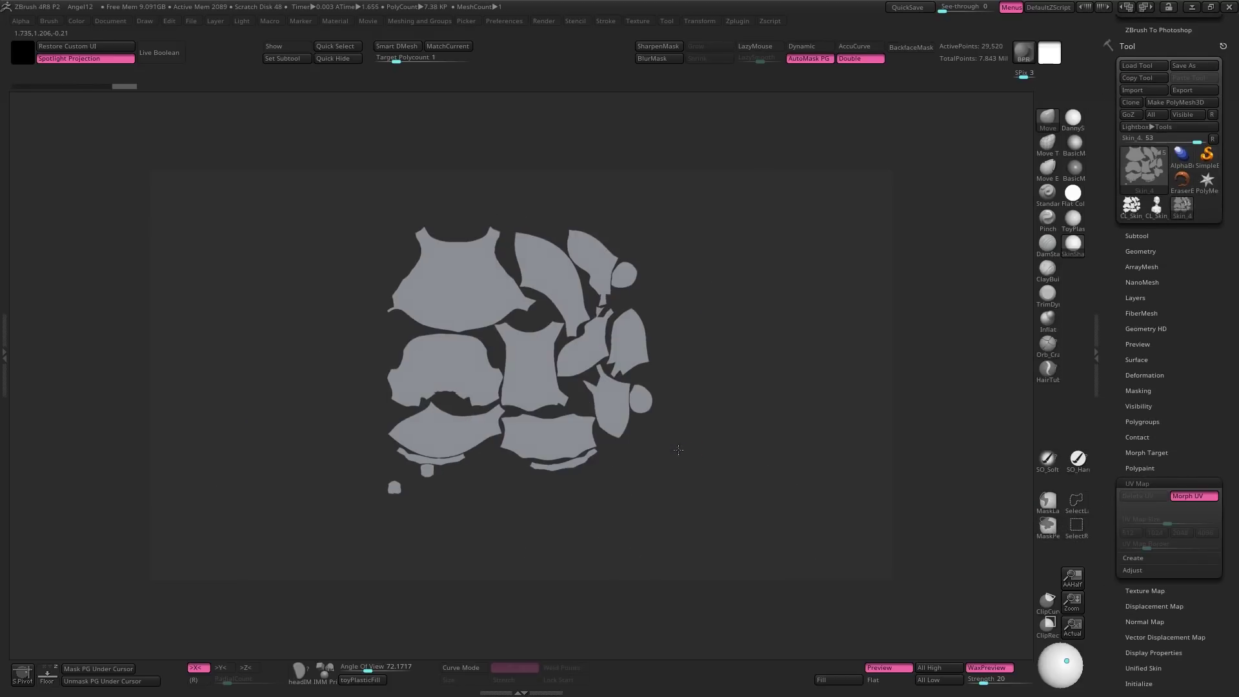
pyautogui.hotkey('shift', 'f')
pyautogui.keyDown('ctrl'); pyautogui.moveTo(680, 450); pyautogui.dragTo(656, 442, button='right'); pyautogui.keyUp('ctrl')
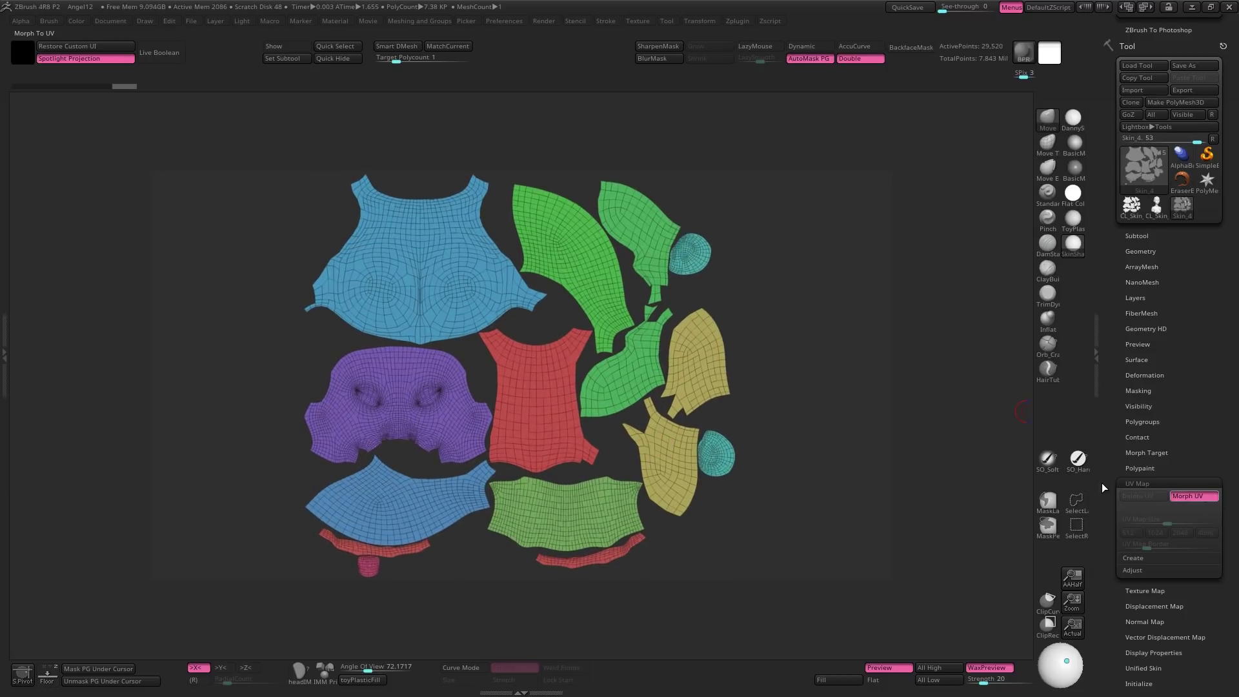
pyautogui.click(1191, 495)
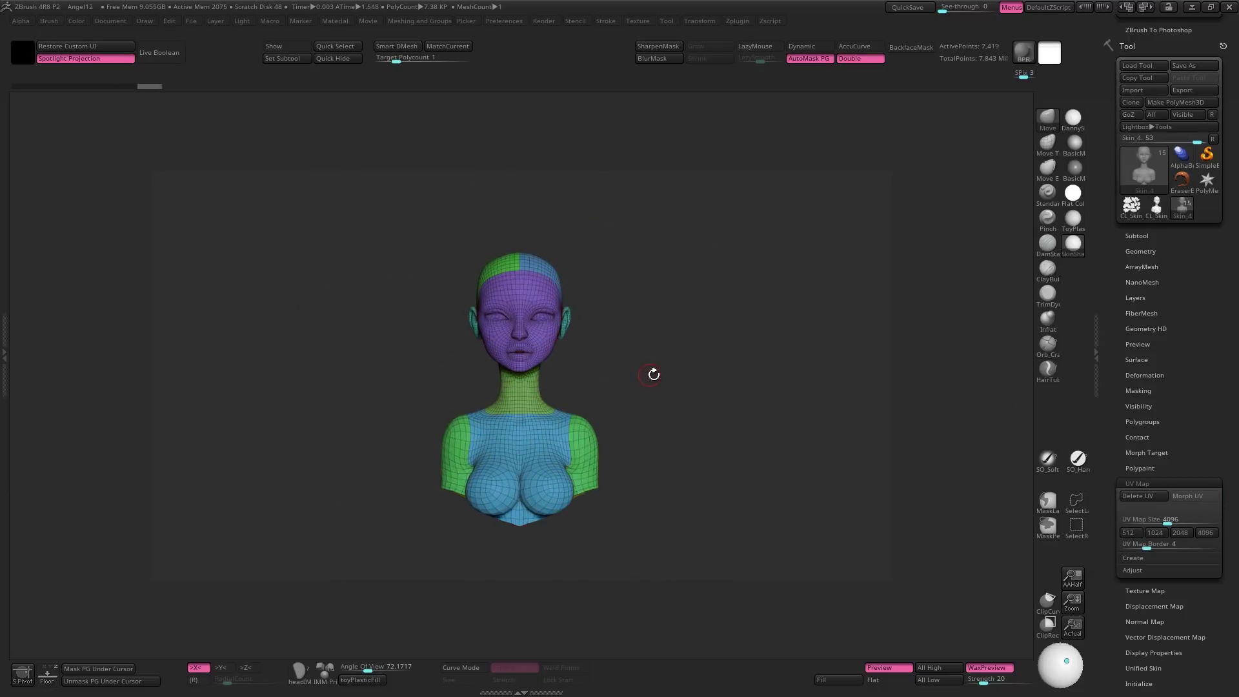
pyautogui.hotkey('shift', 'f')
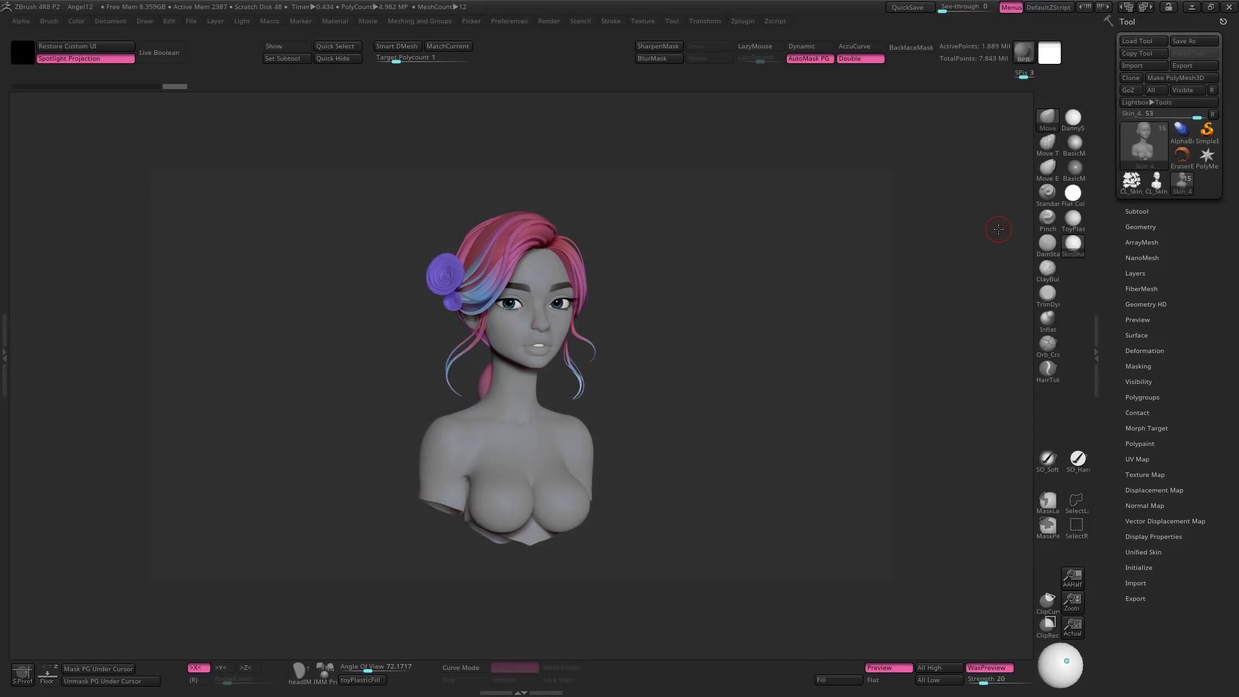
# - Dock the Zplugin palette in the tray and expand the Multi Map Exporter settings
pyautogui.click(741, 20)
pyautogui.moveTo(747, 32); pyautogui.dragTo(1142, 33)
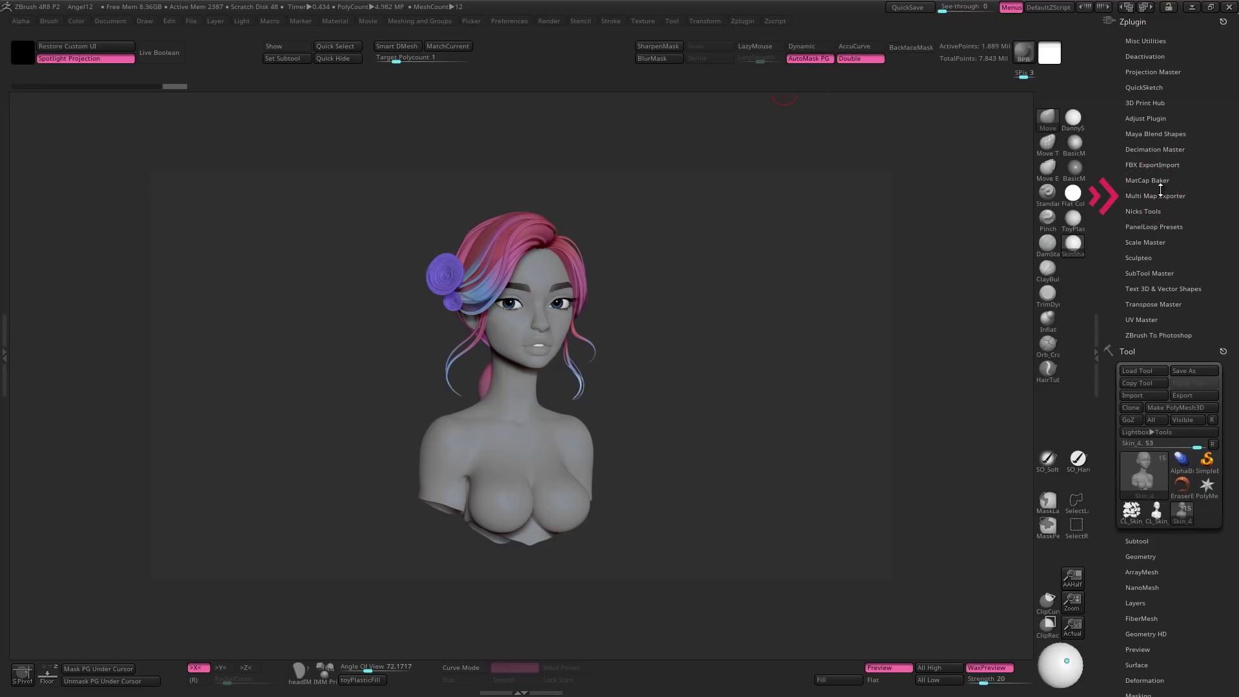
pyautogui.click(1165, 195)
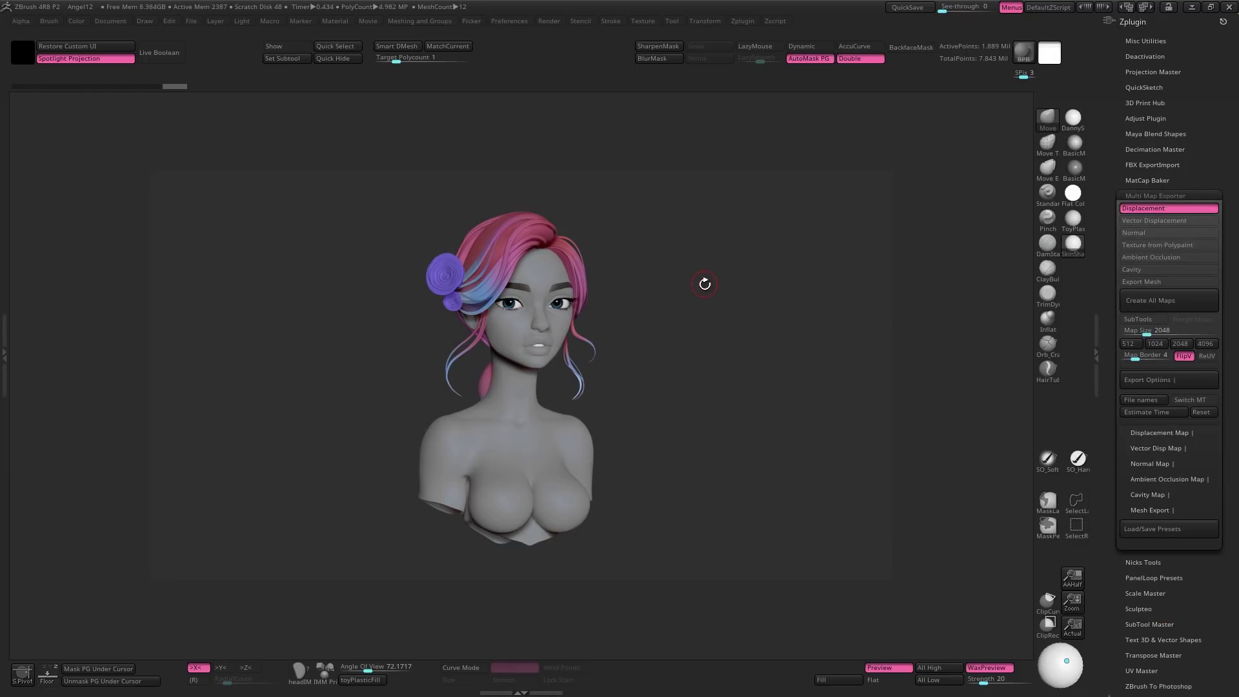
pyautogui.press('space')
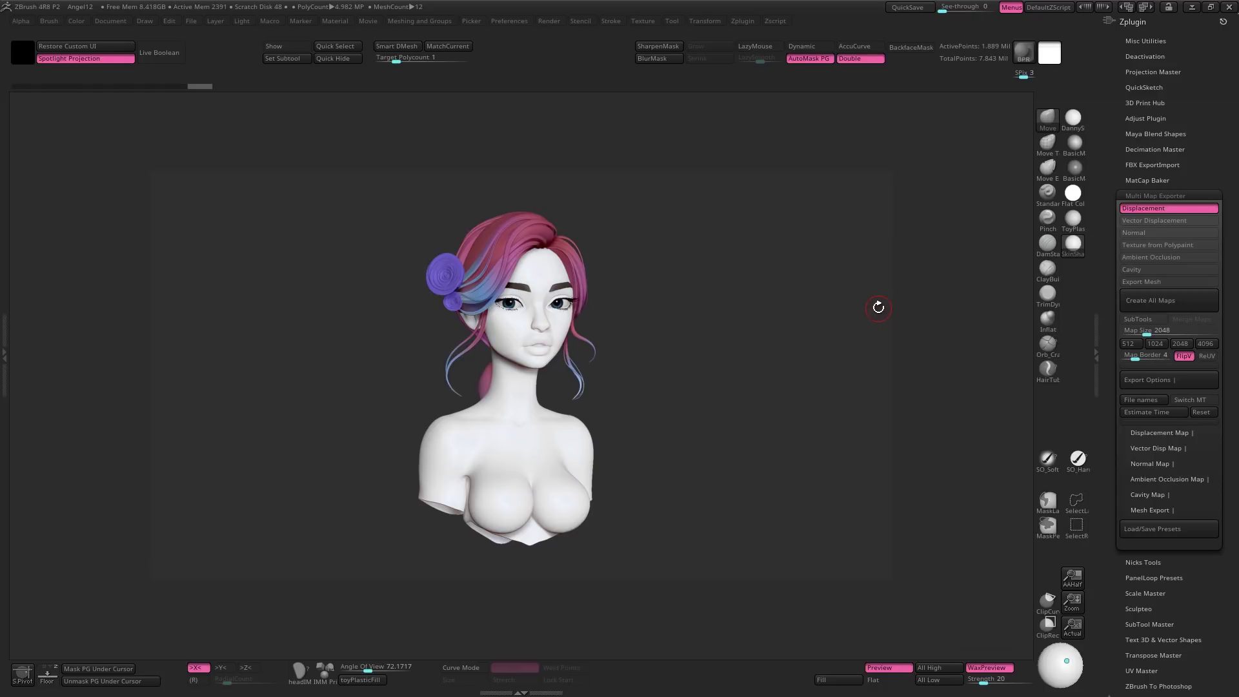
# - Load the DMacMME.zme export preset from the Desktop and expand the exporter's normal map settings
pyautogui.click(1190, 528)
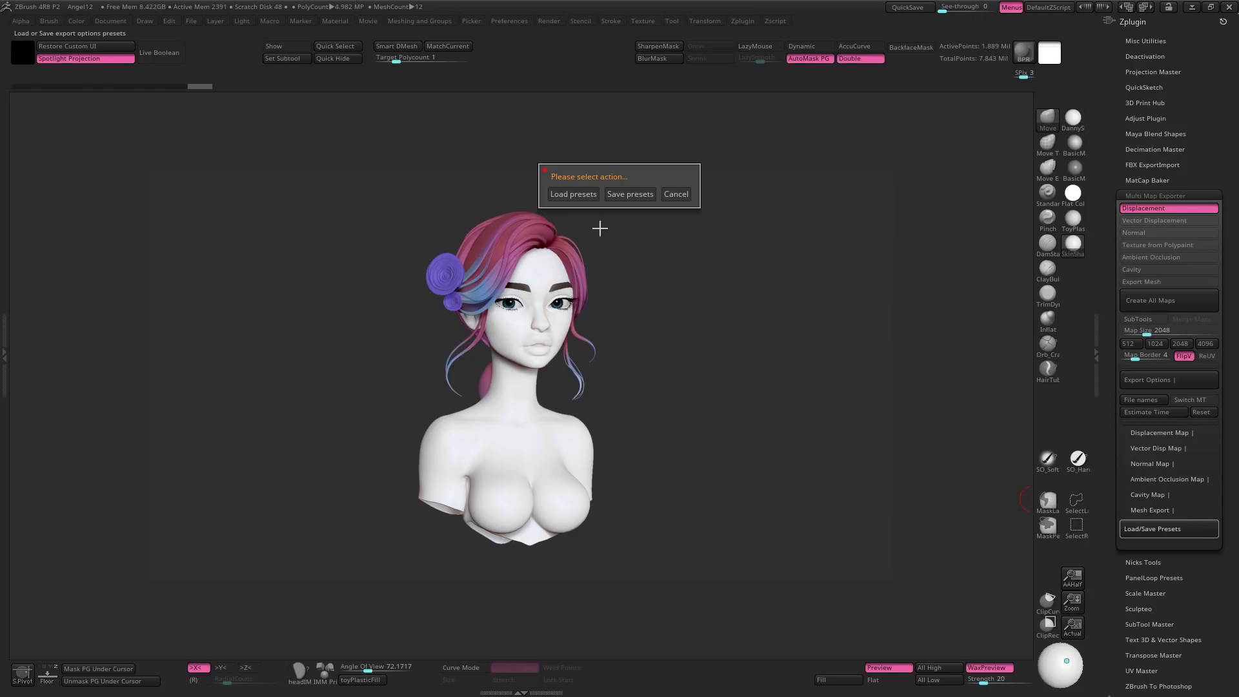
pyautogui.click(574, 193)
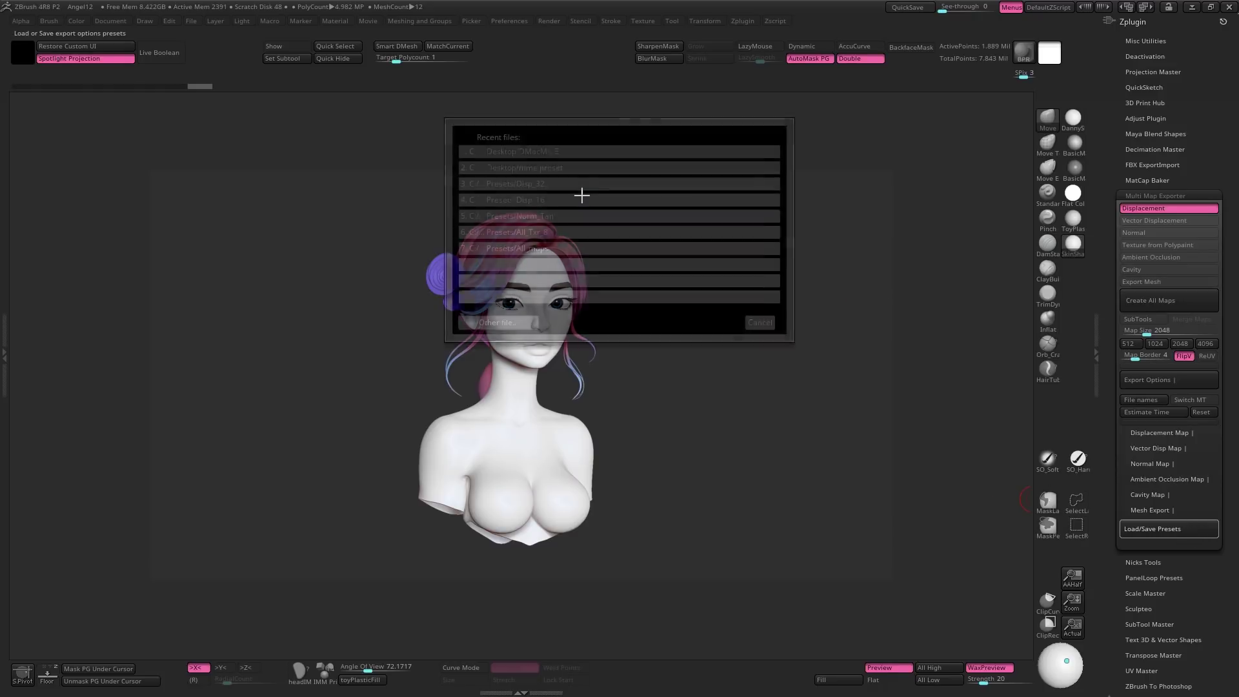
pyautogui.click(519, 323)
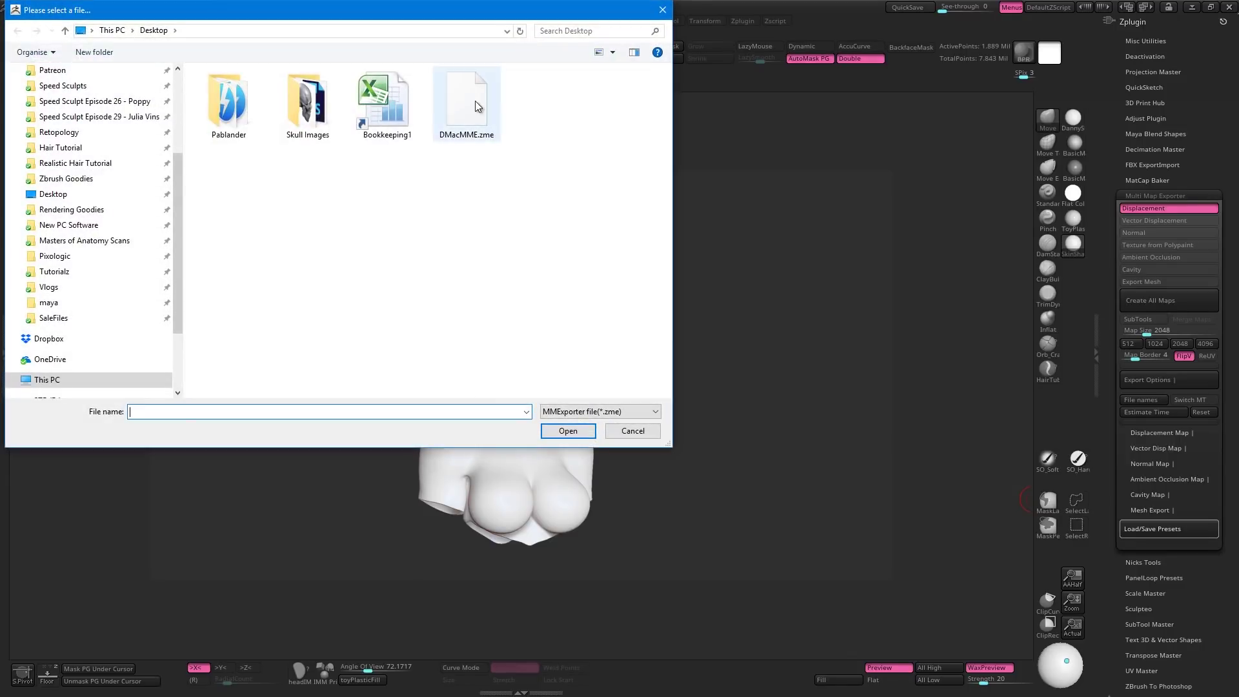
pyautogui.doubleClick(477, 104)
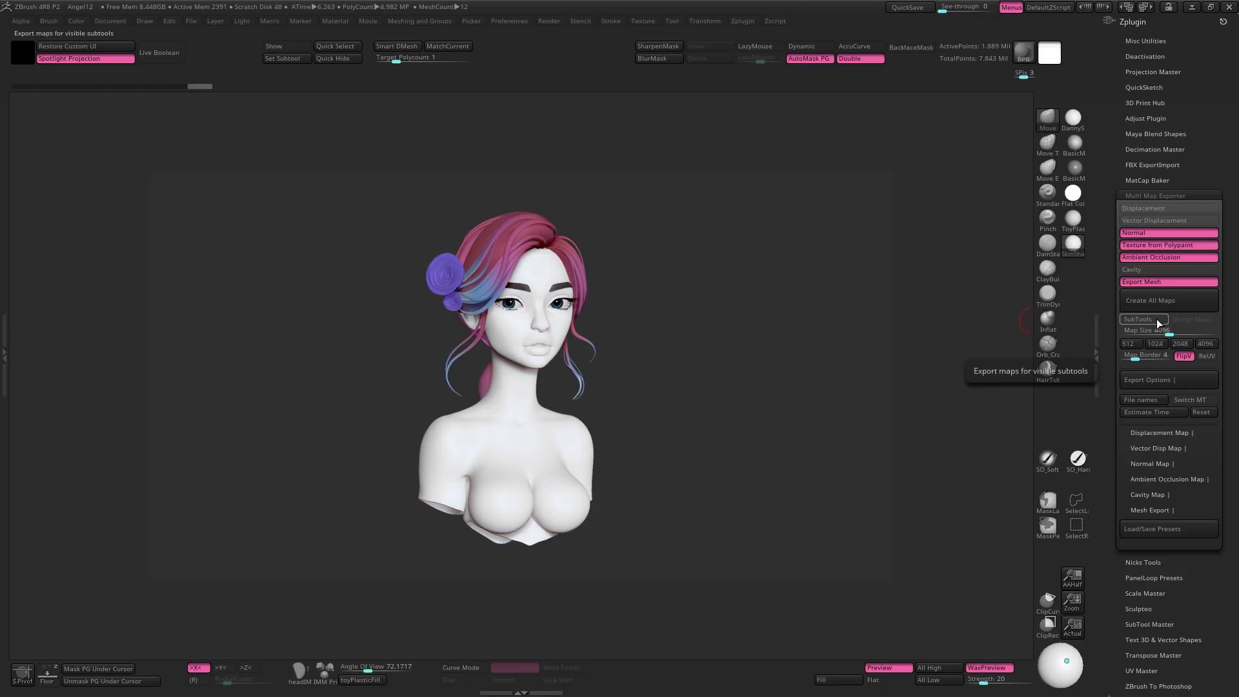
pyautogui.click(1140, 321)
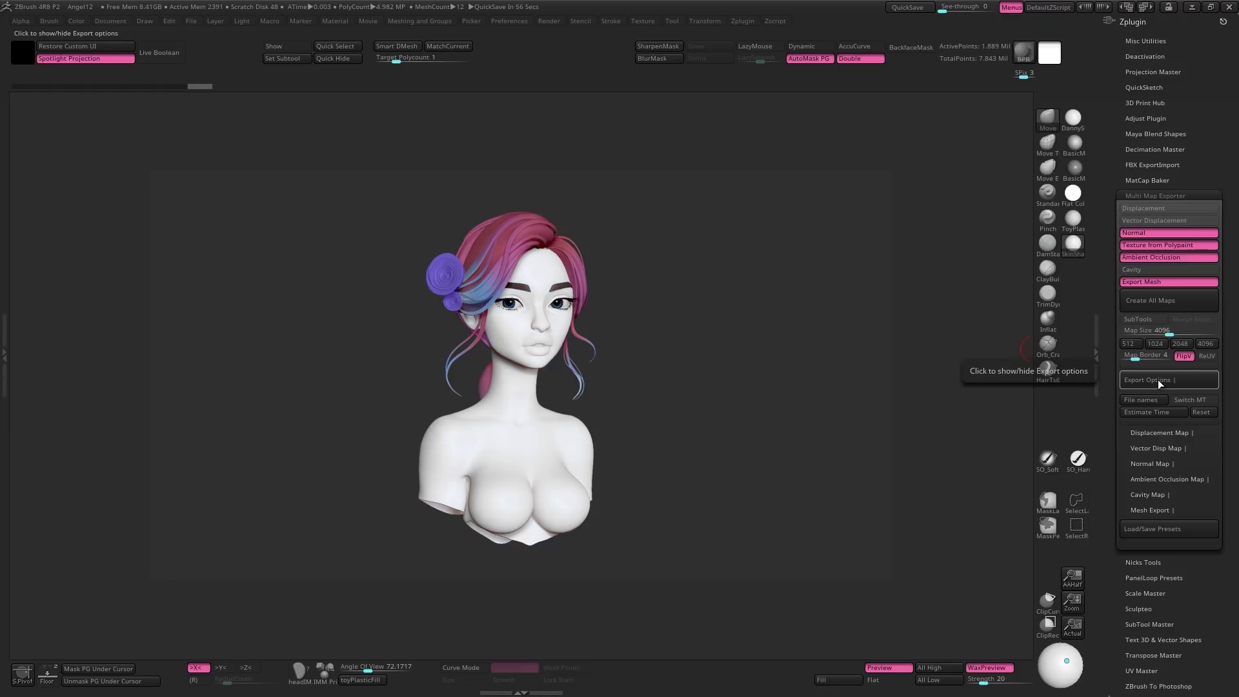
pyautogui.click(1152, 464)
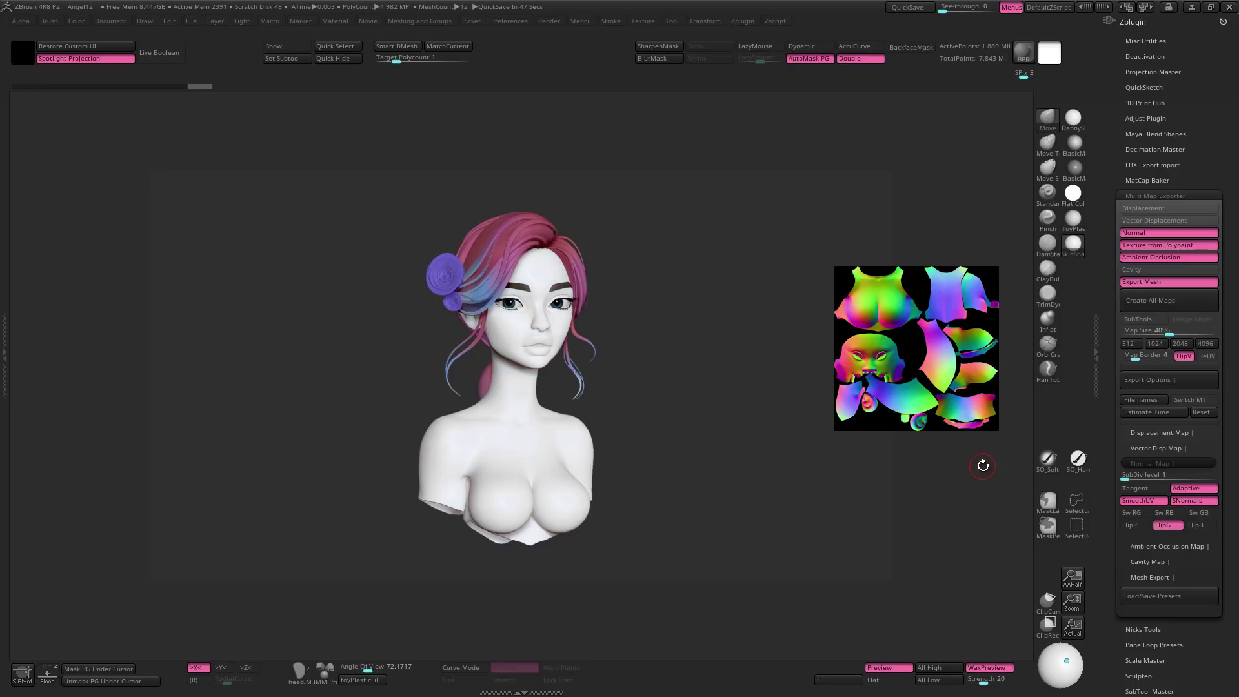
# - Use .psd for both the 16-bit and 8-bit export formats and set the normal map suffix to Normal
pyautogui.click(1147, 399)
pyautogui.click(532, 140)
pyautogui.click(650, 141)
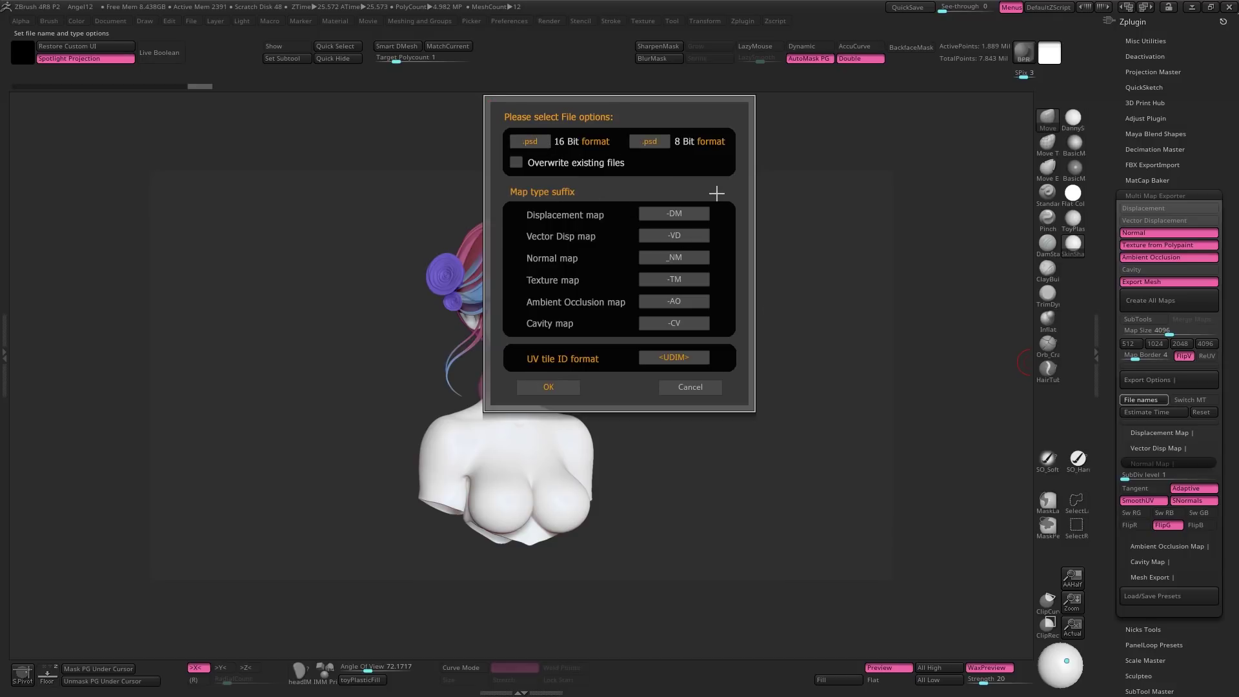
pyautogui.click(697, 258)
pyautogui.write('No')
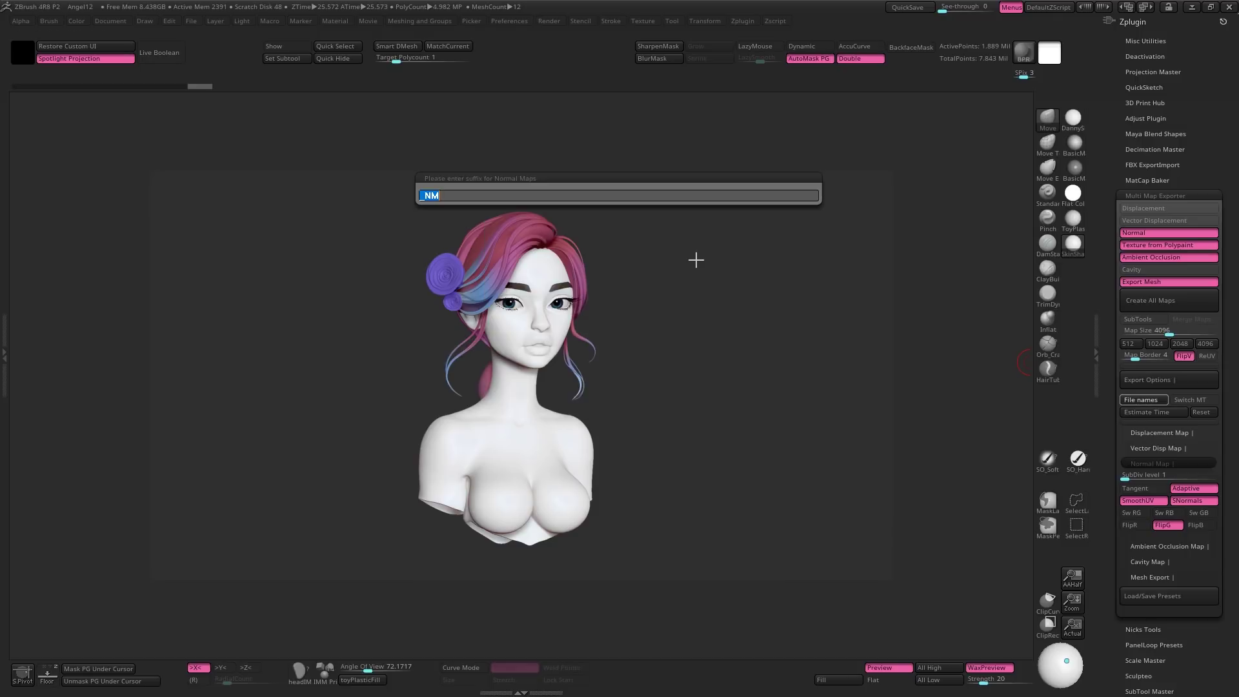
pyautogui.write('rm')
pyautogui.press('Return')
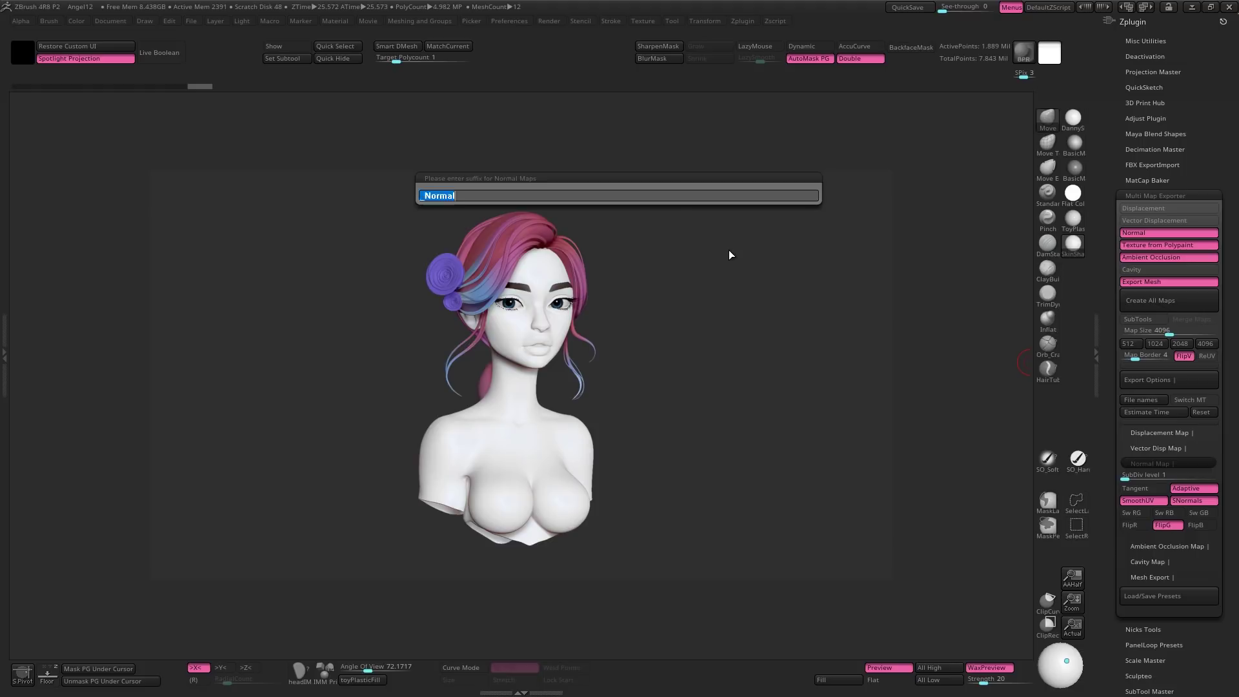
# - Set the texture map suffix to _Mask and the ambient occlusion suffix to AmbientOcclusion, accepting the file options
pyautogui.click(691, 273)
pyautogui.press('BackSpace')
pyautogui.write('_Mask')
pyautogui.press('Return')
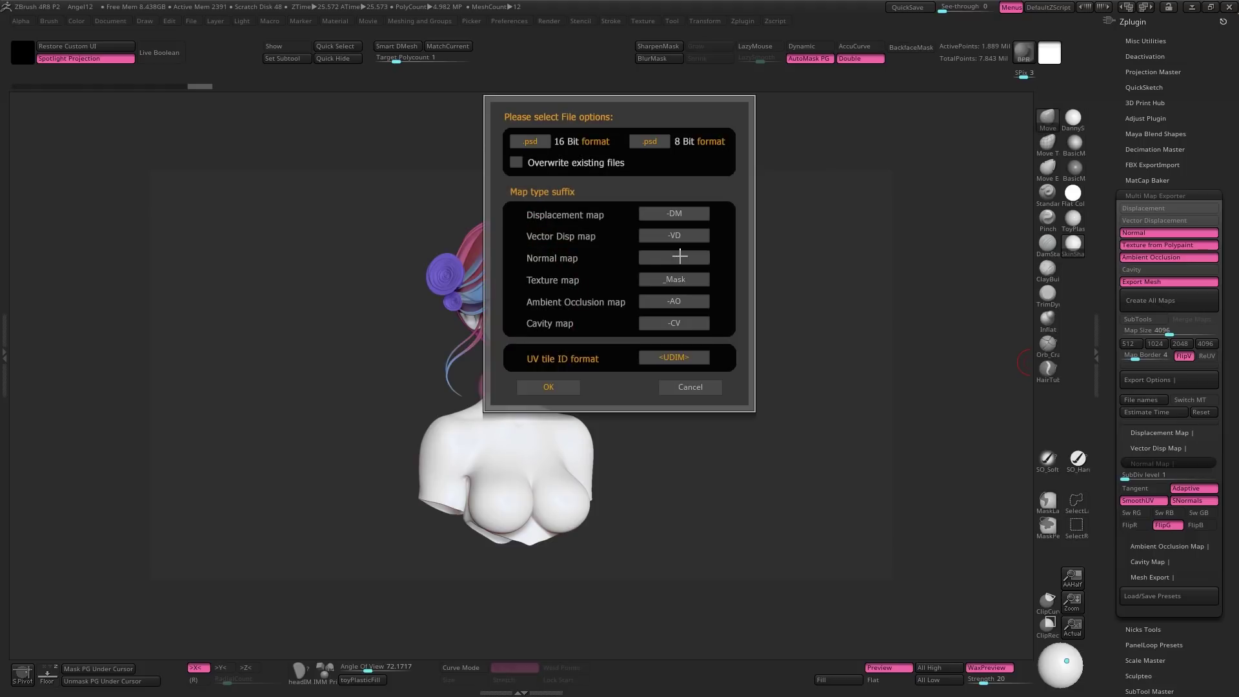
pyautogui.click(686, 301)
pyautogui.write('AmbientOcclus')
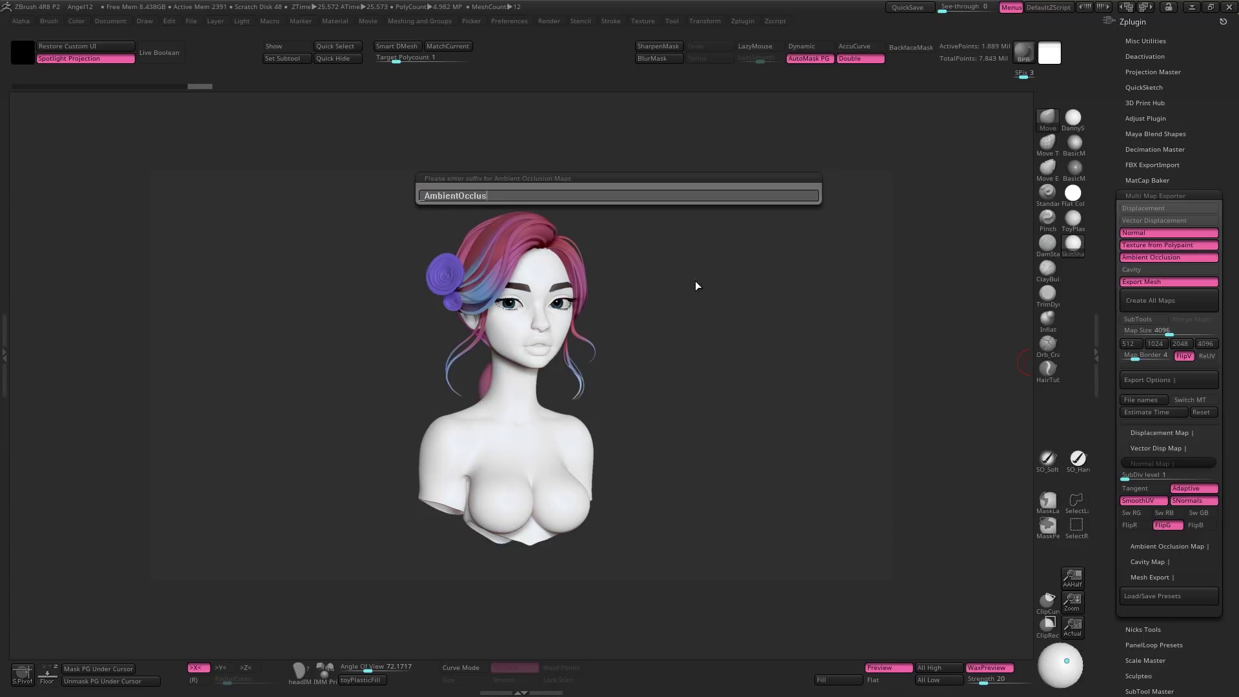
pyautogui.write('ion')
pyautogui.press('Return')
pyautogui.click(553, 382)
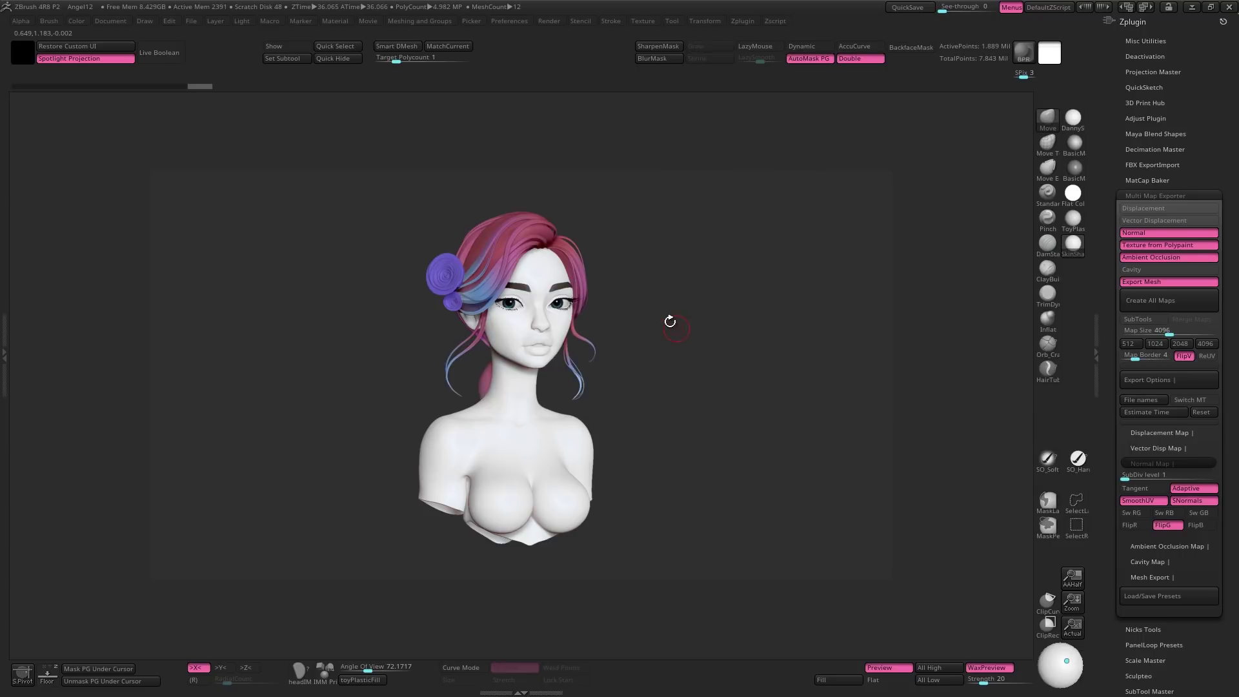
# - Create all the selected maps, saving them to the Desktop as PSD with the base name Skin_
pyautogui.click(1146, 304)
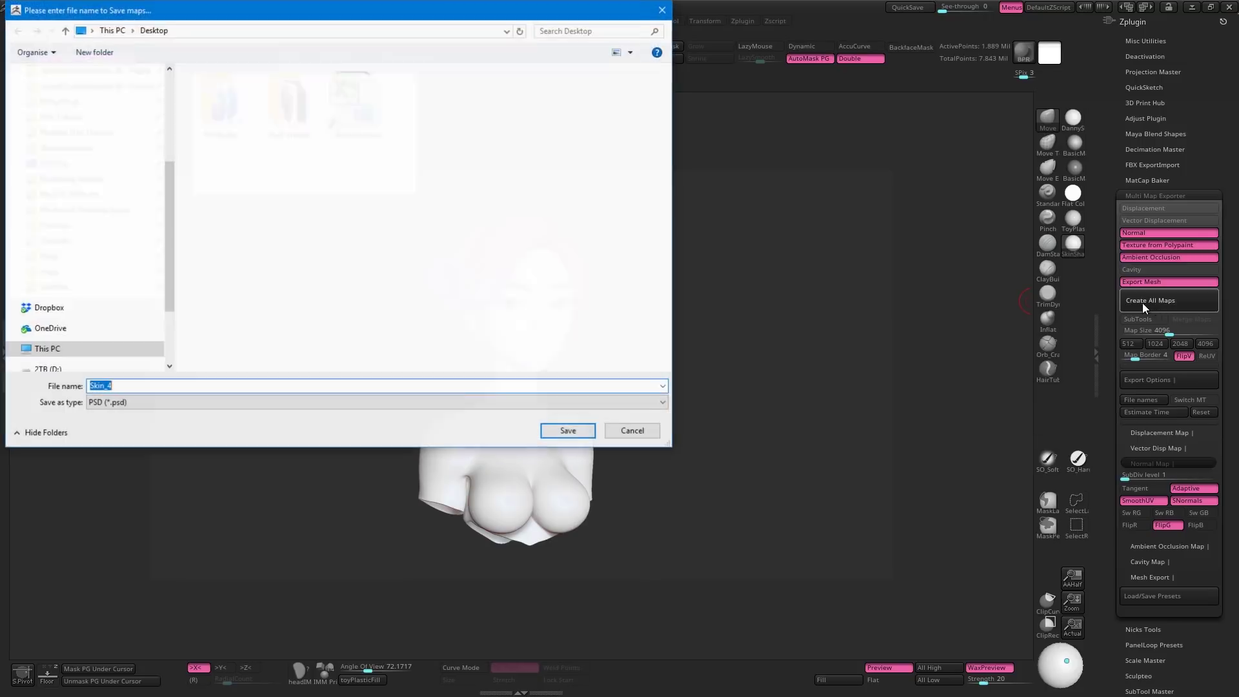
pyautogui.write('Skin_')
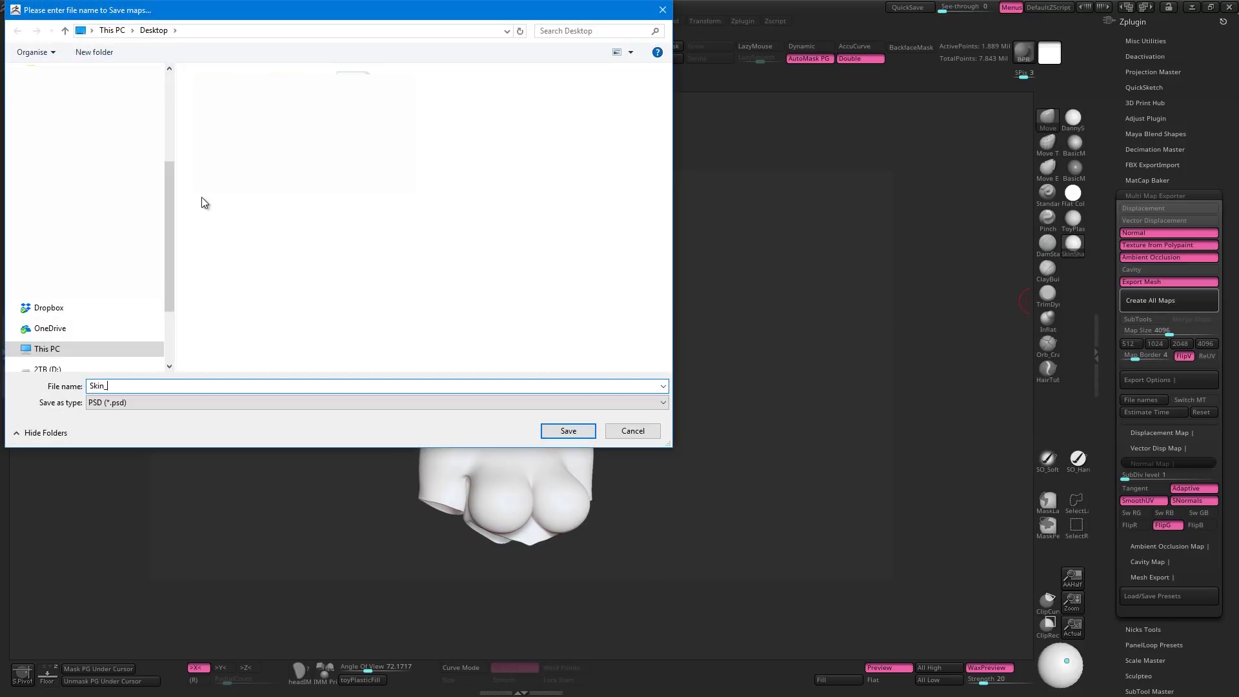
pyautogui.click(559, 432)
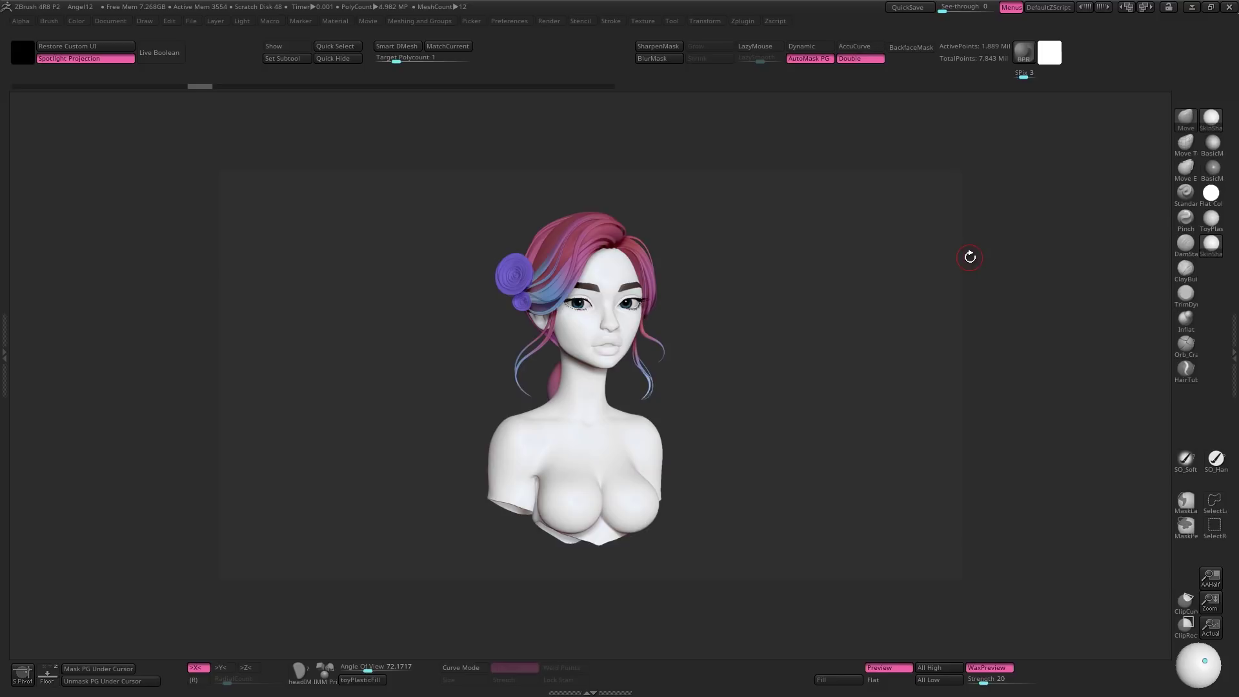
# - Reveal the hidden side tray and expand the Material palette
pyautogui.click(8, 292)
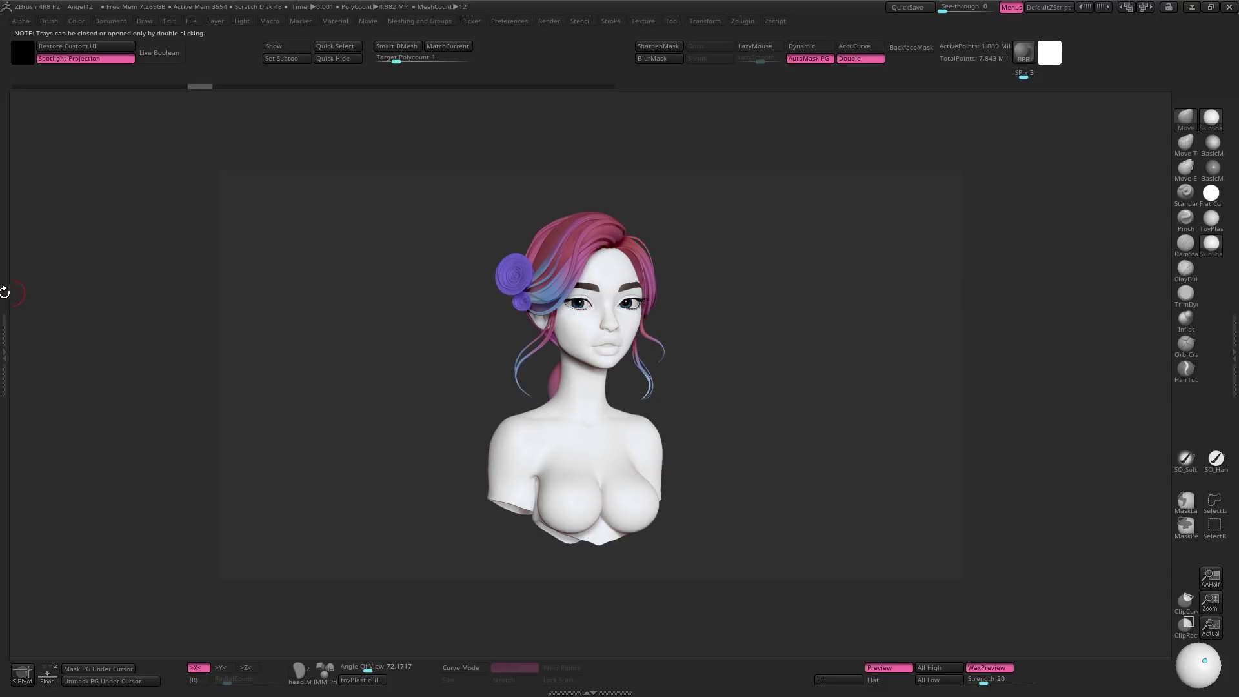
pyautogui.doubleClick(9, 293)
pyautogui.click(68, 21)
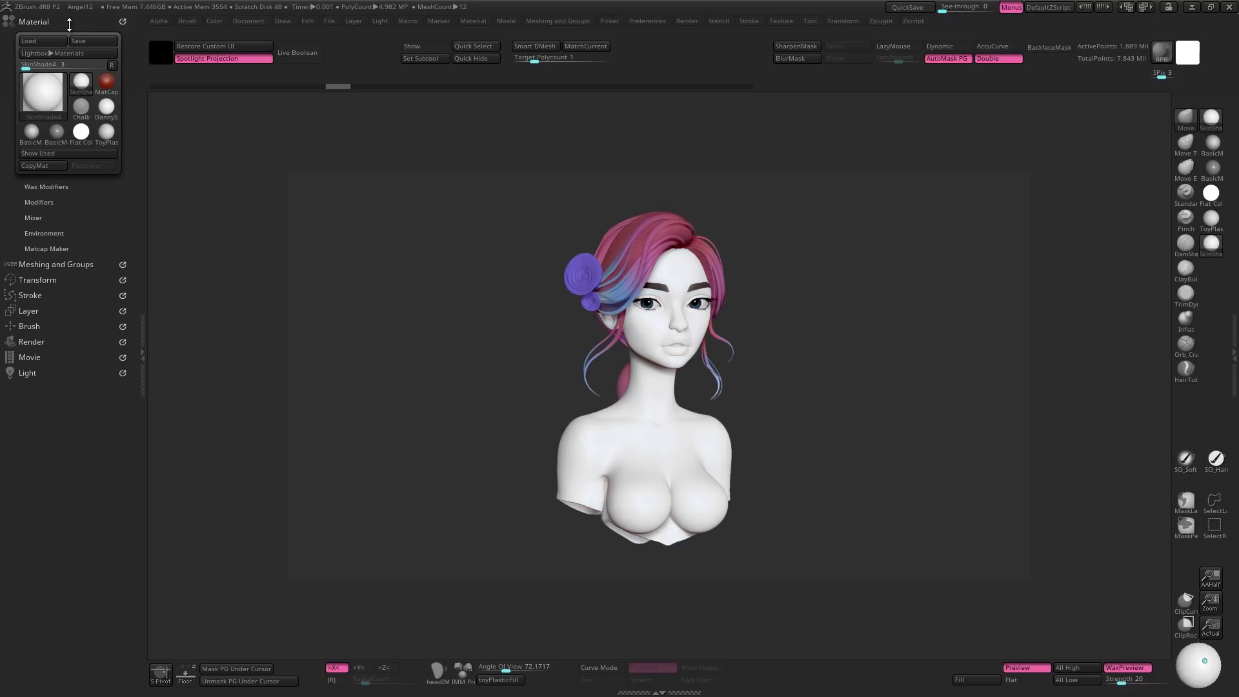
# - Load the DannySkin material from the Desktop and collapse the side tray
pyautogui.click(47, 41)
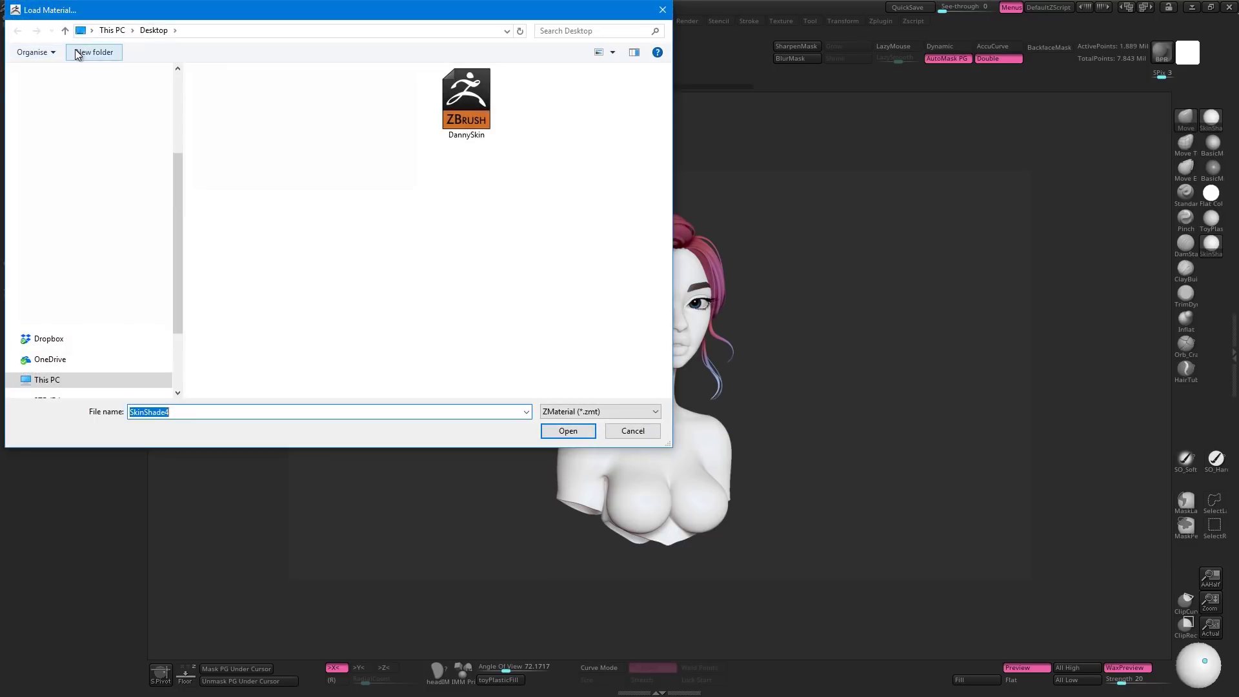
pyautogui.doubleClick(466, 103)
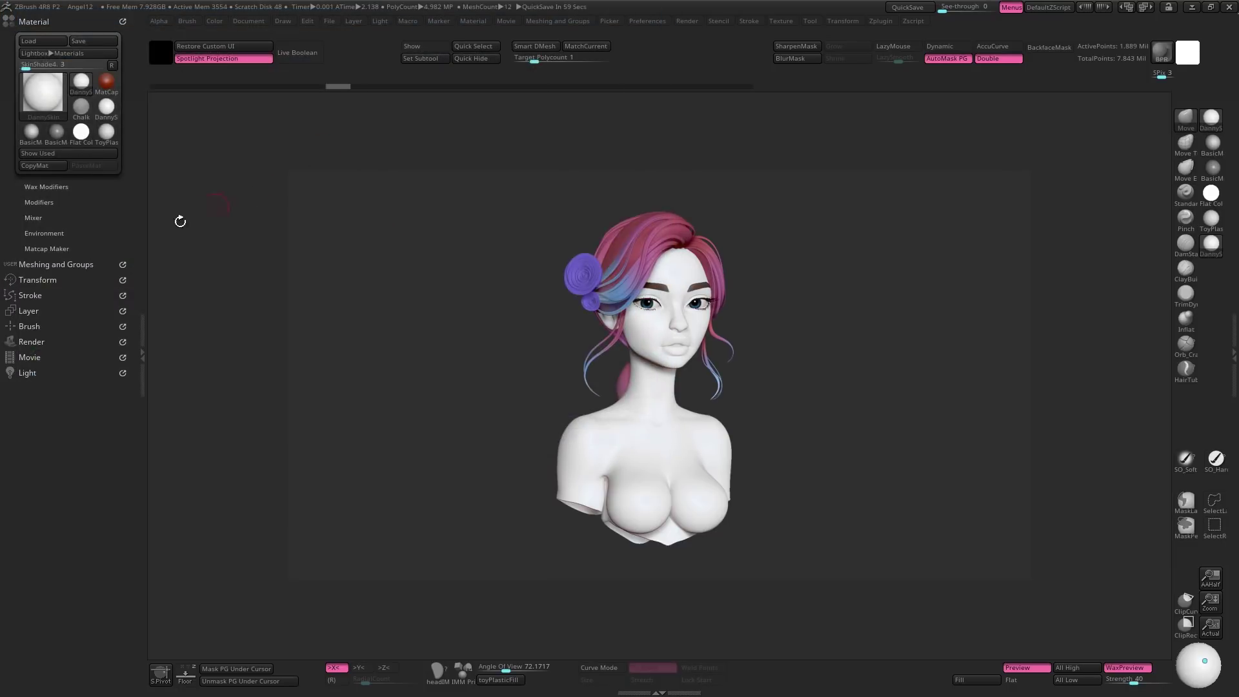
pyautogui.click(139, 255)
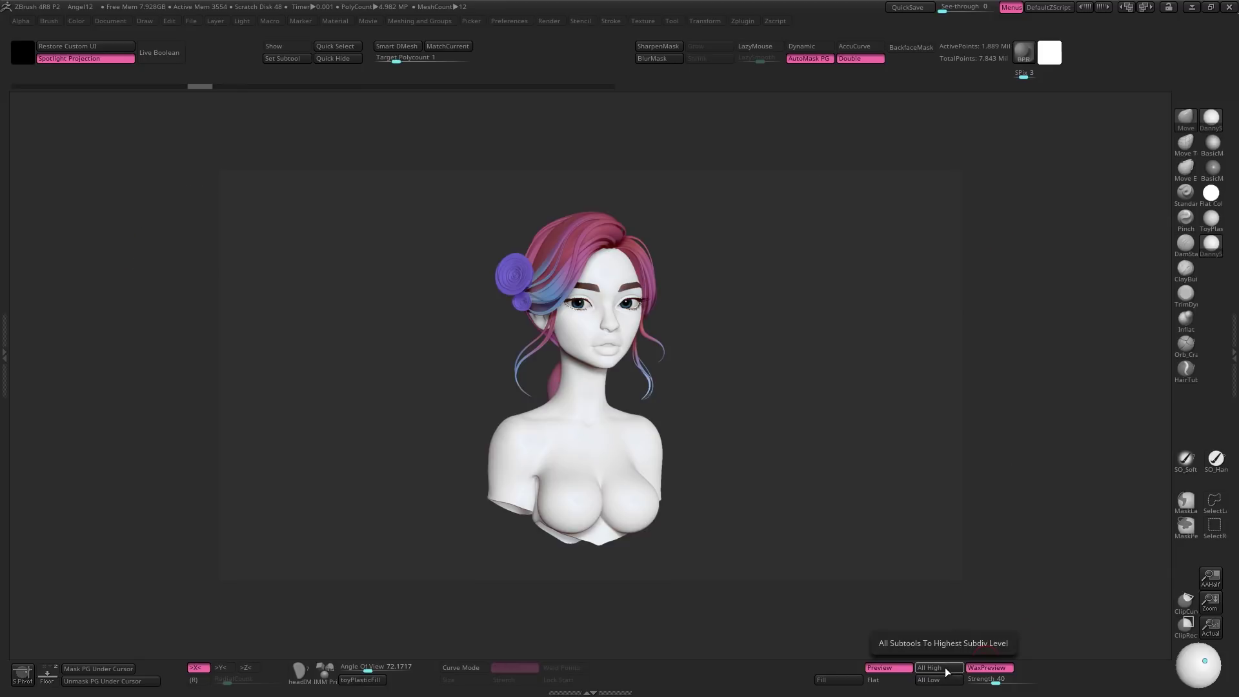
# - Choose a light skin-pink colour and fill the bust's skin with it
pyautogui.press('space')
pyautogui.click(683, 317)
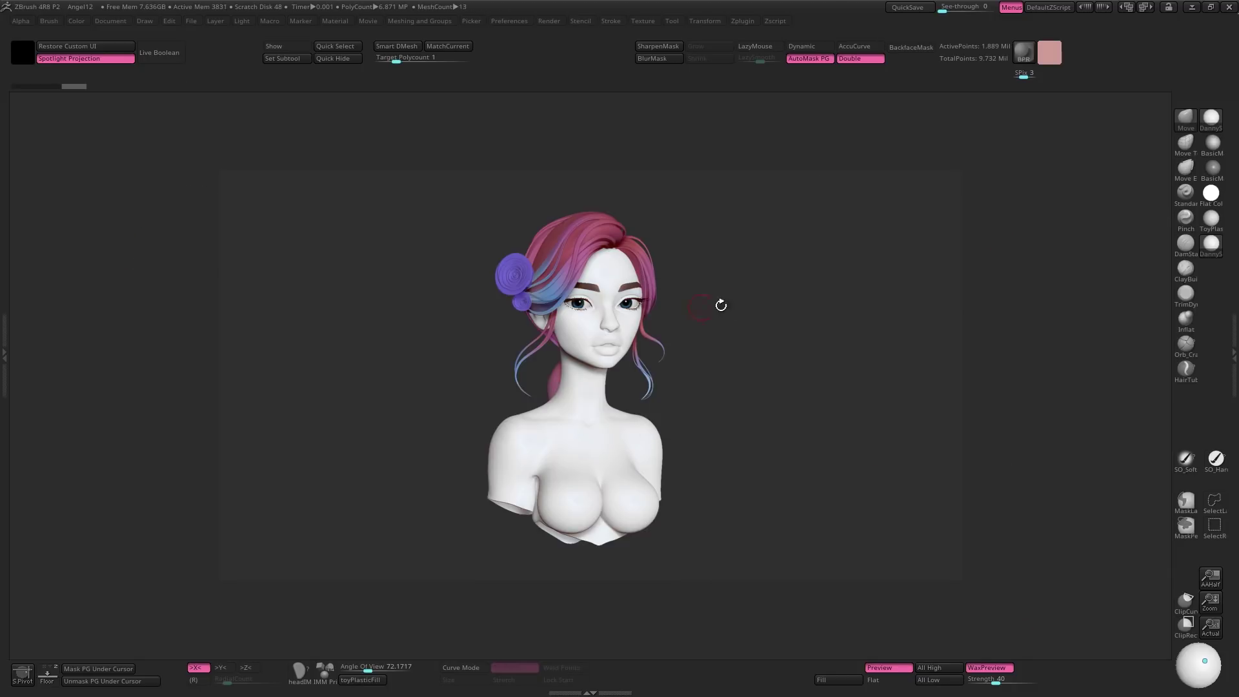
pyautogui.hotkey('ctrl', 'f')
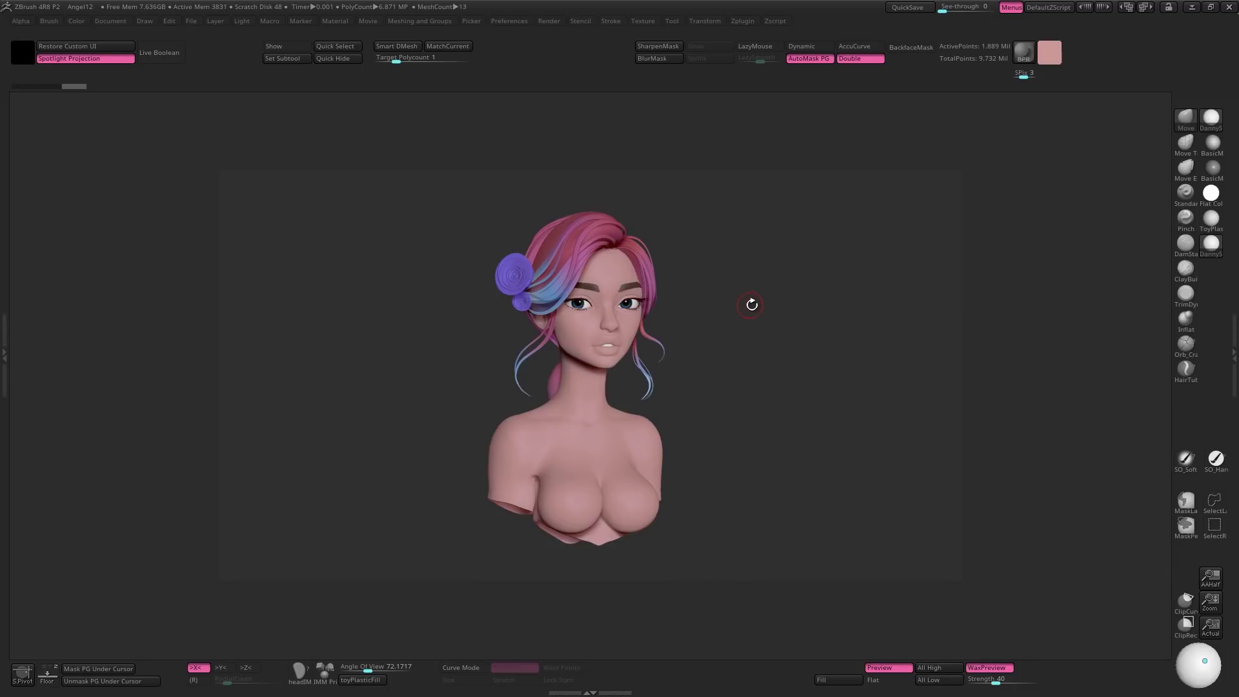
pyautogui.press('space')
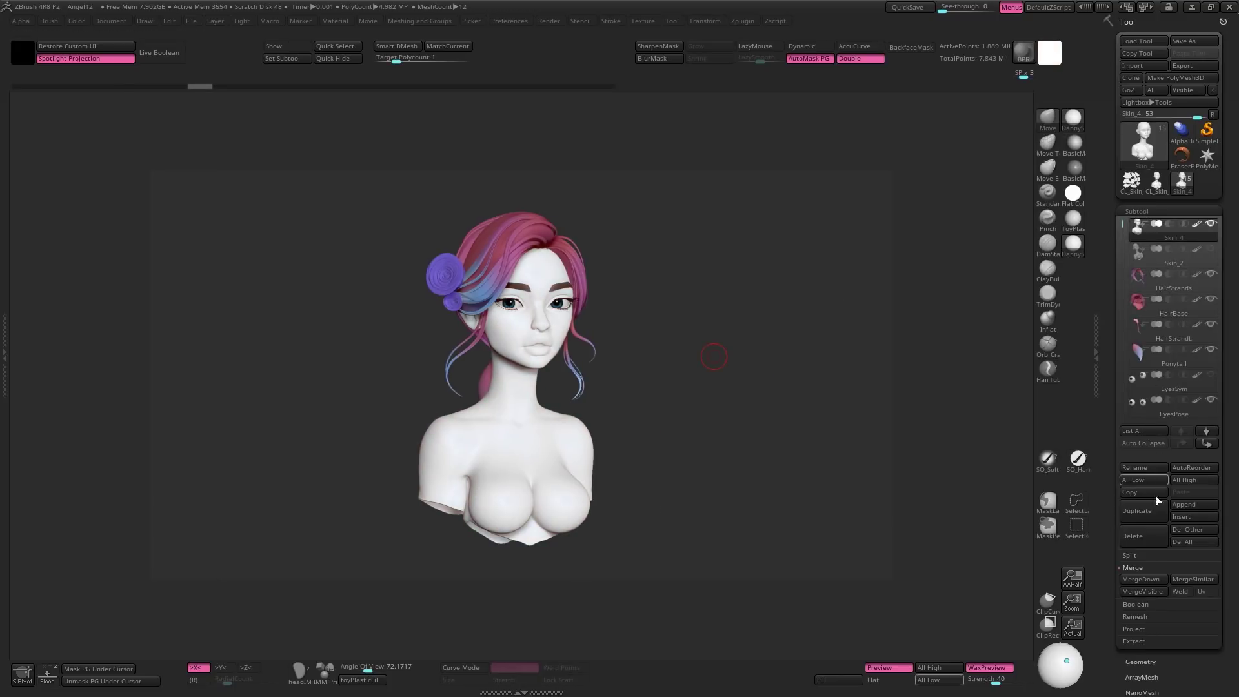
# - Collapse the tool tray and delete the skin's lower subdivision levels
pyautogui.click(1096, 392)
pyautogui.hotkey('ctrl', 'm')
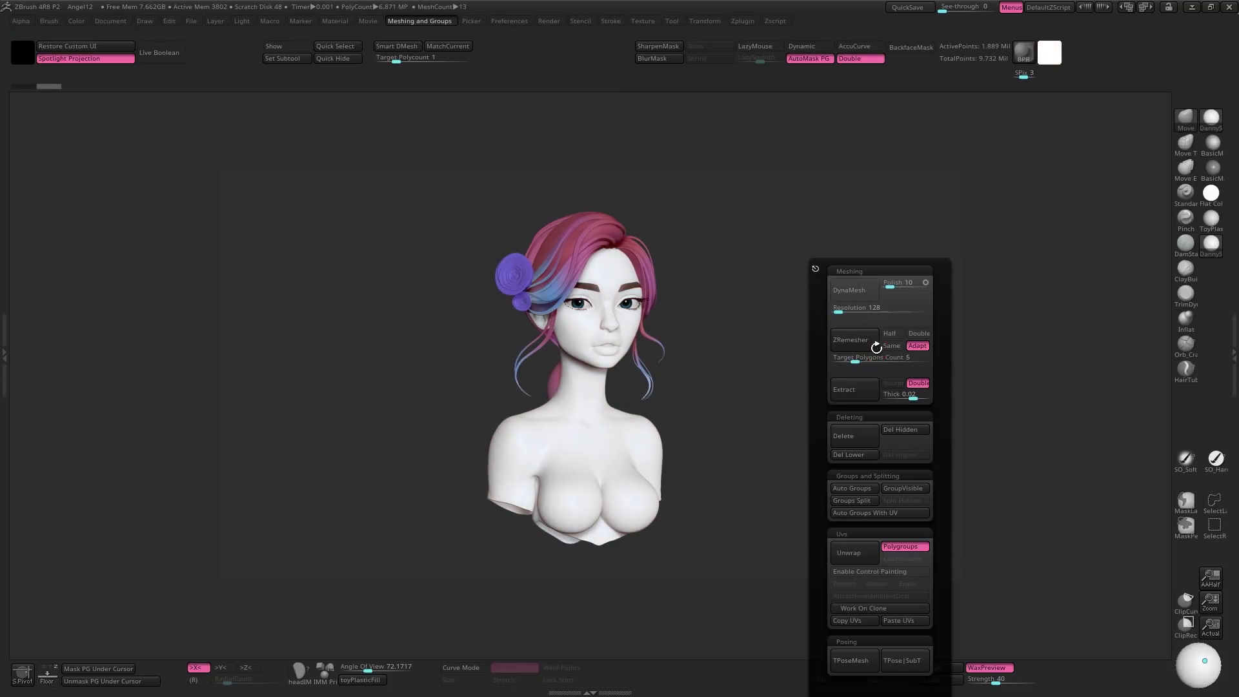
pyautogui.click(858, 457)
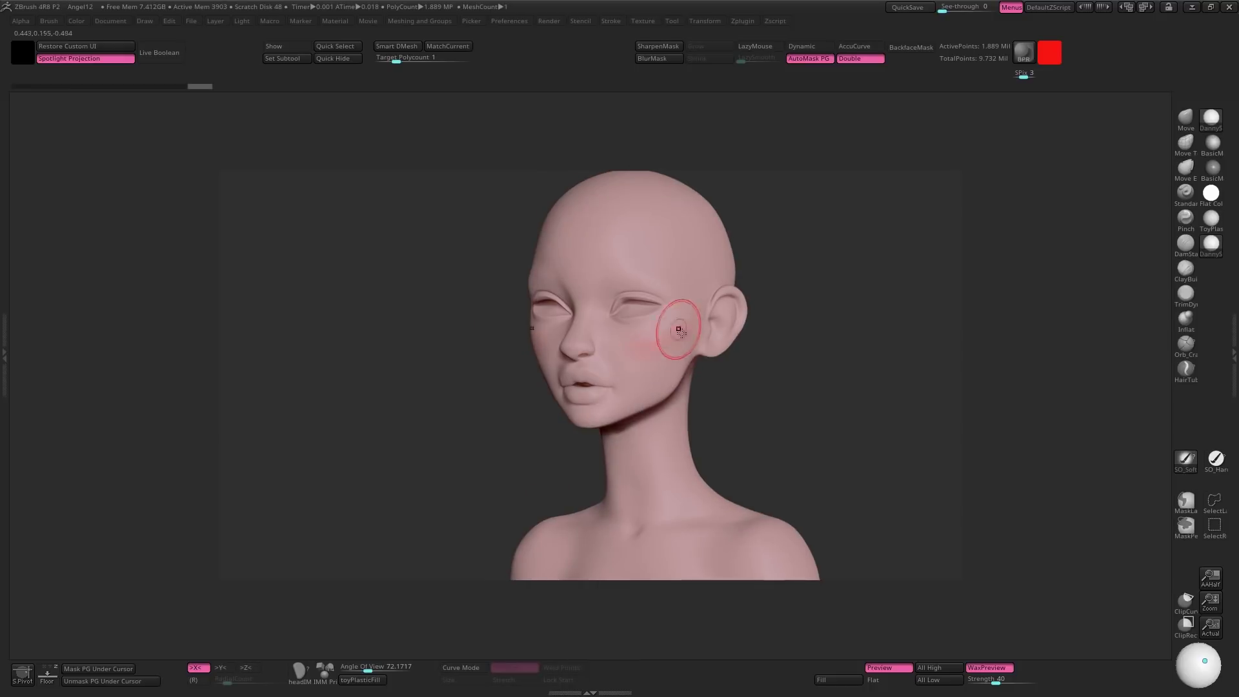
# - Paint a soft red blush on the cheeks, sampling the skin tone from the face to blend it
pyautogui.press('space')
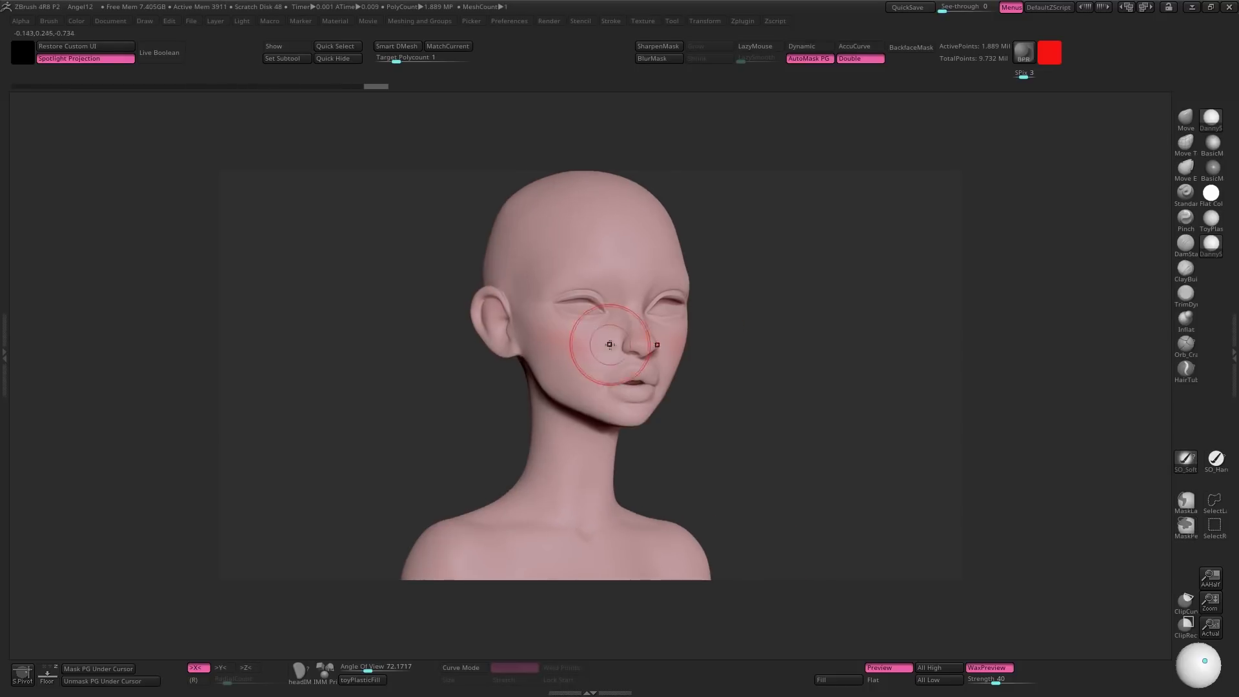
pyautogui.press('c')
pyautogui.press('space')
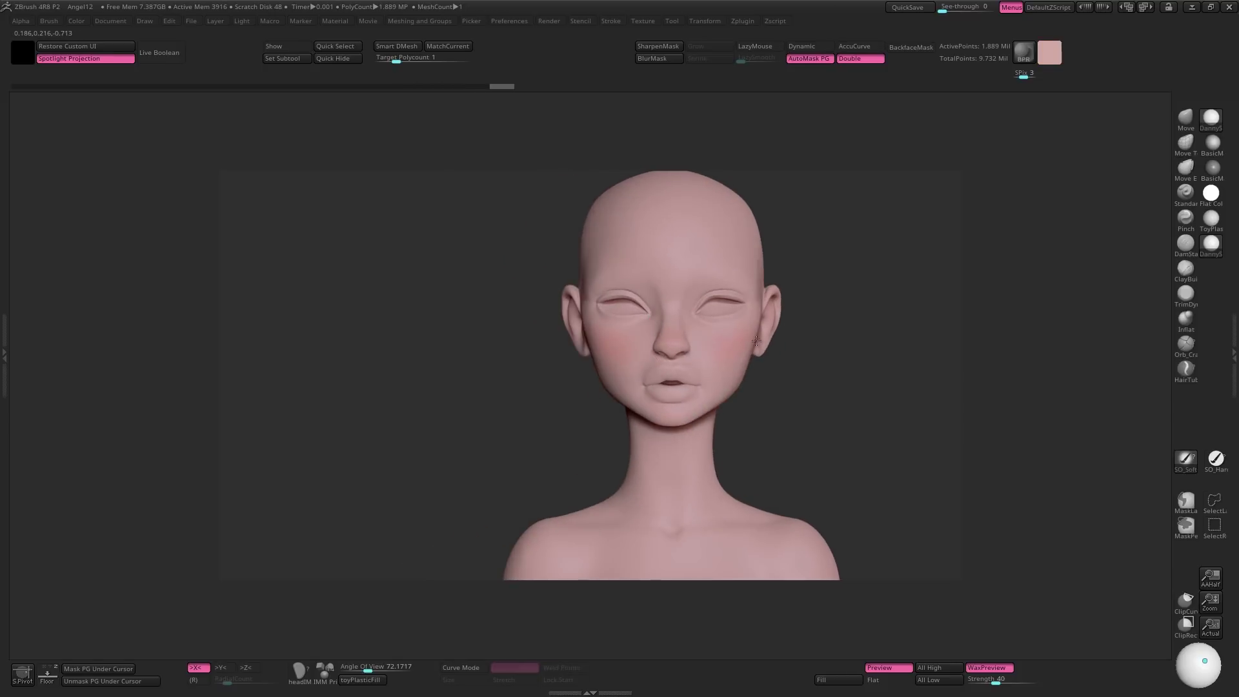
pyautogui.press('space')
pyautogui.click(673, 286)
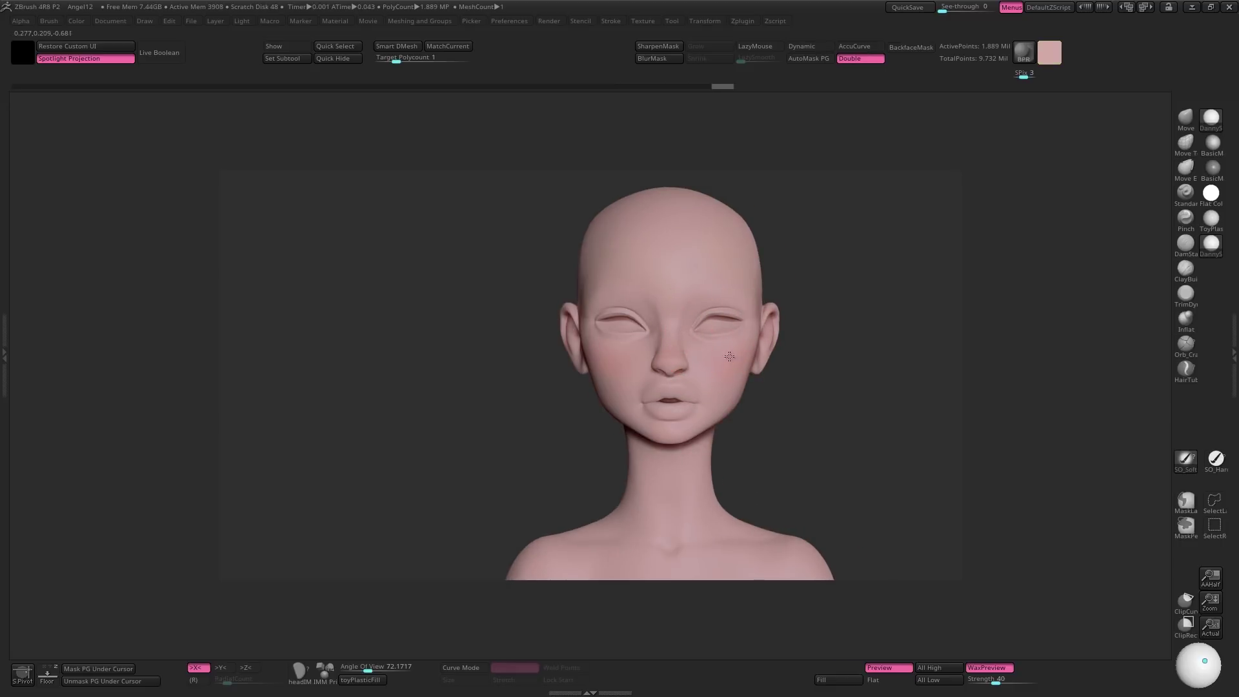
# - Set up the lip brush with a pinkish-red colour, RGB Intensity 50 and Draw Size 55
pyautogui.moveTo(810, 338); pyautogui.dragTo(714, 387)
pyautogui.press('space')
pyautogui.click(558, 420)
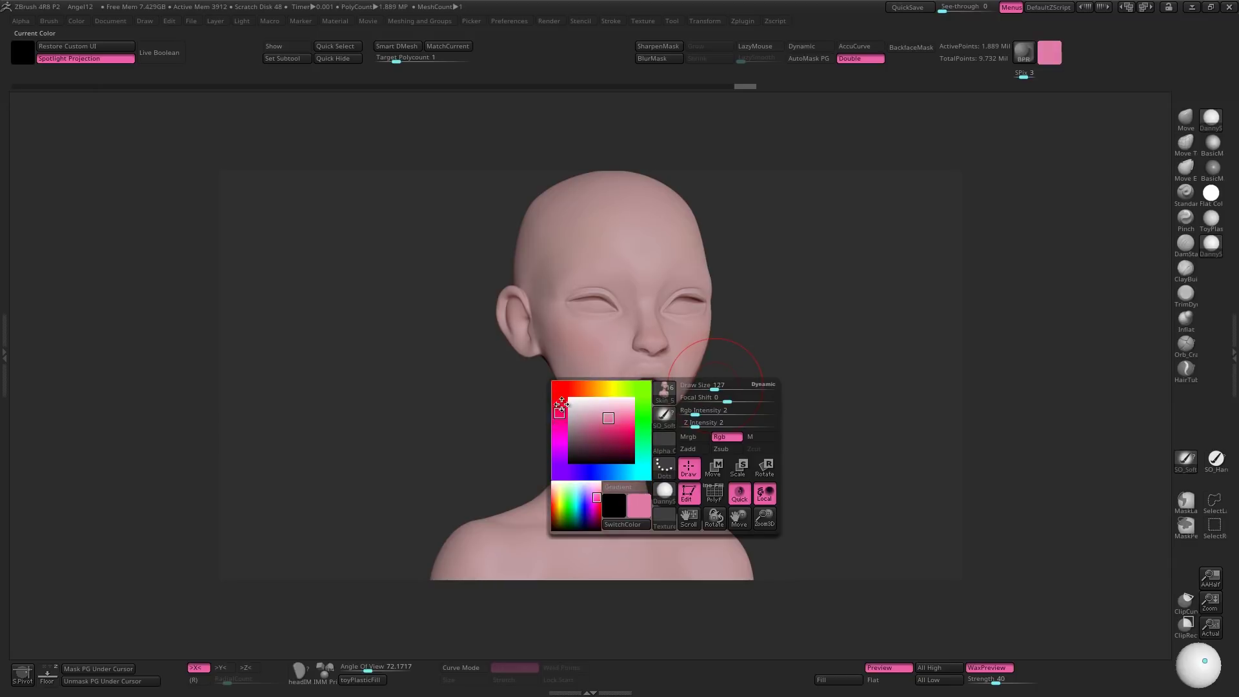
pyautogui.moveTo(559, 420); pyautogui.dragTo(559, 404)
pyautogui.click(618, 426)
pyautogui.keyDown('ctrl'); pyautogui.moveTo(653, 381); pyautogui.dragTo(687, 386, button='right'); pyautogui.keyUp('ctrl')
pyautogui.press('space')
pyautogui.click(717, 414)
pyautogui.press('space')
pyautogui.click(708, 413)
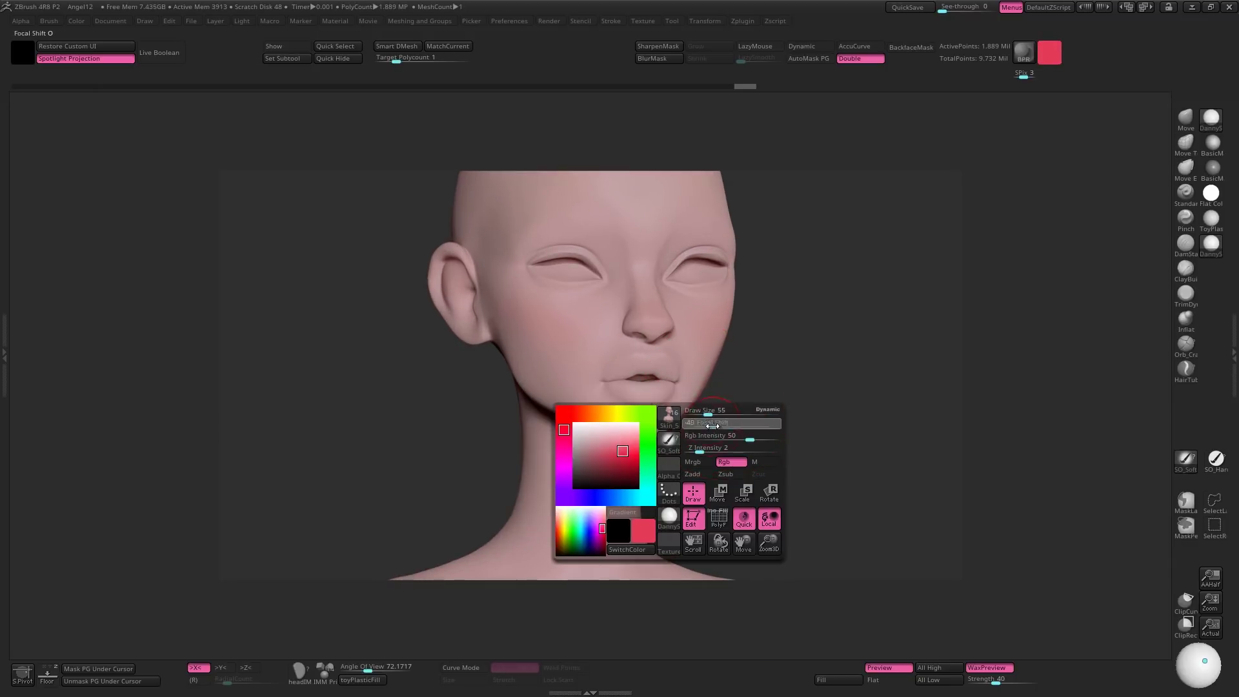
# - Paint both lips pinkish red, sampling colours from the face to refine the lip edges
pyautogui.moveTo(820, 387); pyautogui.dragTo(729, 387)
pyautogui.moveTo(611, 361)
pyautogui.mouseDown()
pyautogui.moveTo(575, 371)
pyautogui.moveTo(609, 391)
pyautogui.moveTo(563, 376)
pyautogui.mouseUp()
pyautogui.moveTo(762, 401); pyautogui.dragTo(833, 388)
pyautogui.moveTo(576, 366)
pyautogui.mouseDown()
pyautogui.moveTo(561, 378)
pyautogui.moveTo(614, 353)
pyautogui.mouseUp()
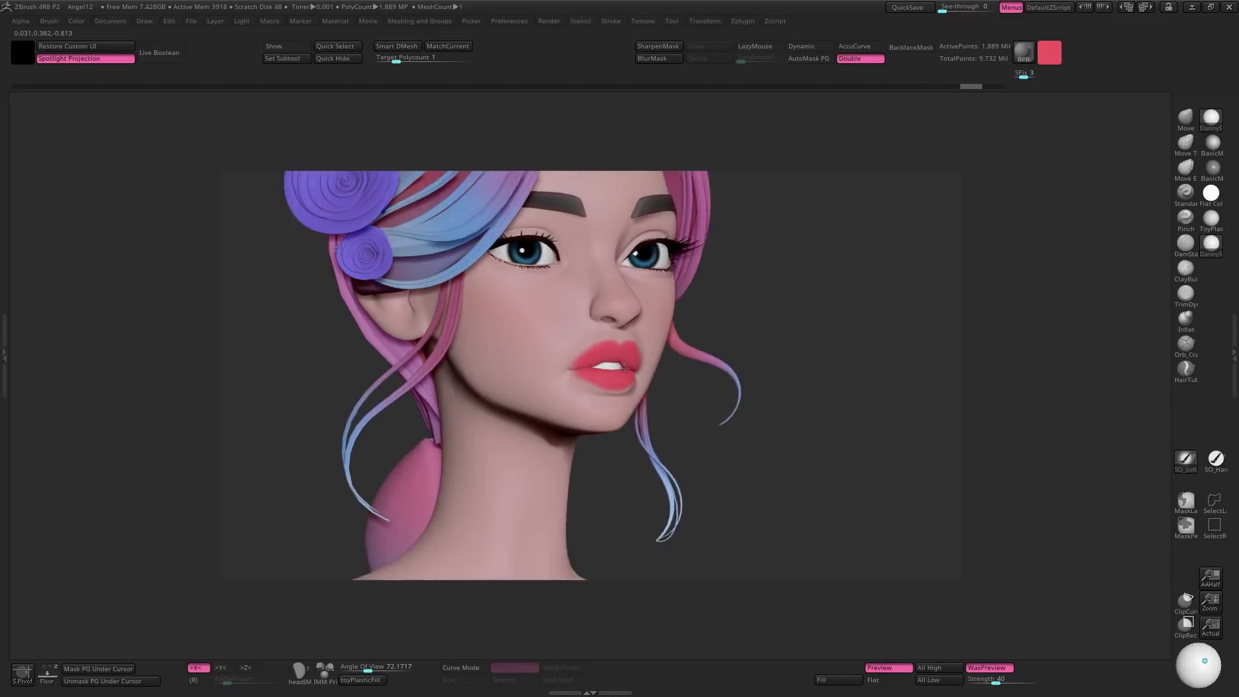
pyautogui.moveTo(624, 368); pyautogui.dragTo(598, 354, button='right')
pyautogui.press('c')
pyautogui.press('c')
pyautogui.moveTo(598, 354); pyautogui.dragTo(639, 374)
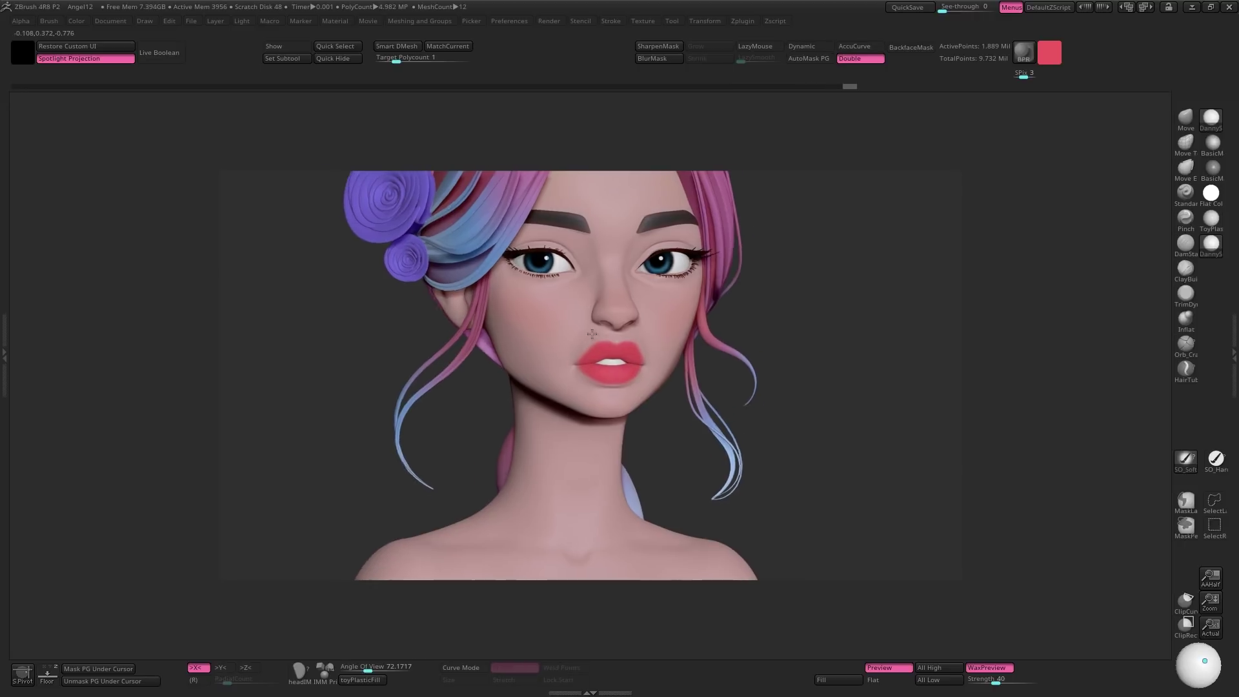
pyautogui.press('c')
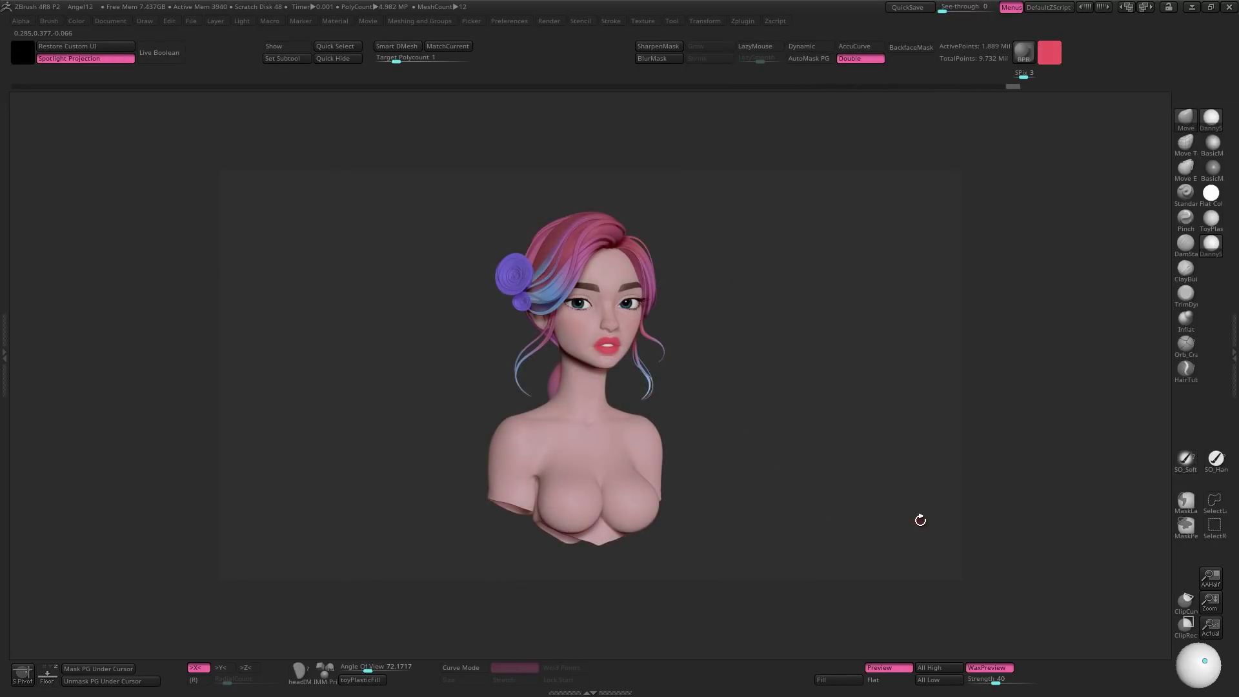
# - Create a new texture map from the skin's polypaint, using the 4096 UV map size
pyautogui.click(1234, 354)
pyautogui.moveTo(1110, 353); pyautogui.dragTo(1112, 220)
pyautogui.click(1139, 407)
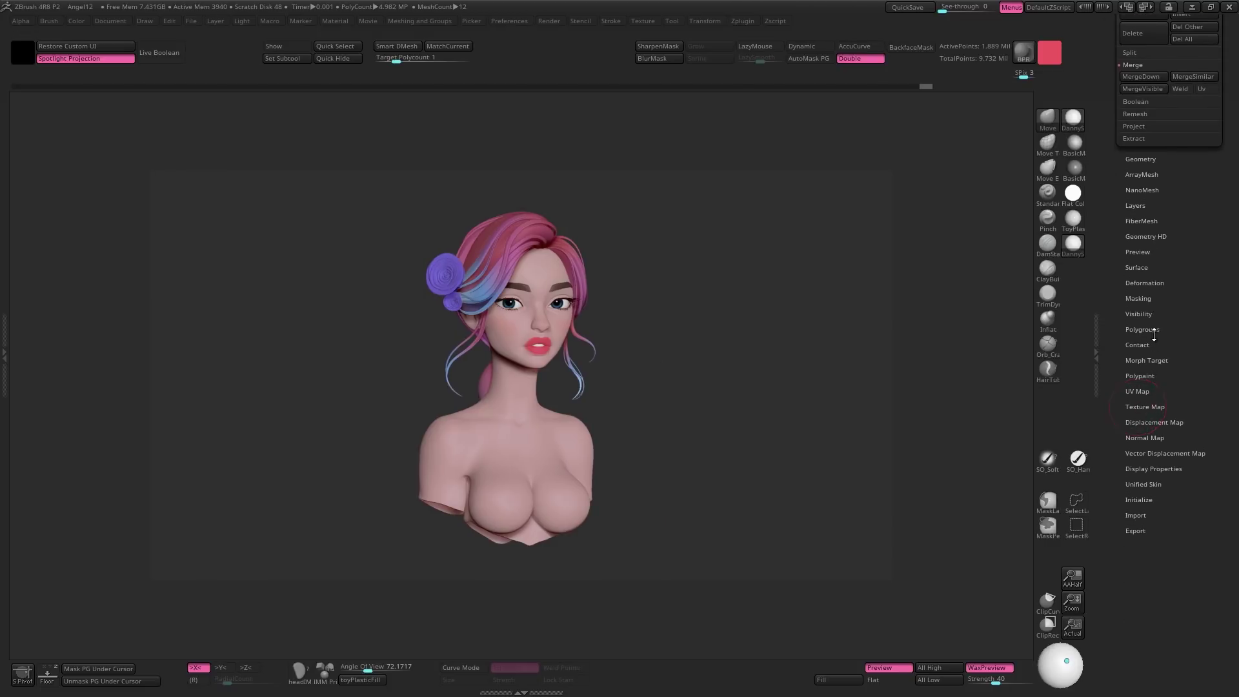
pyautogui.click(1137, 153)
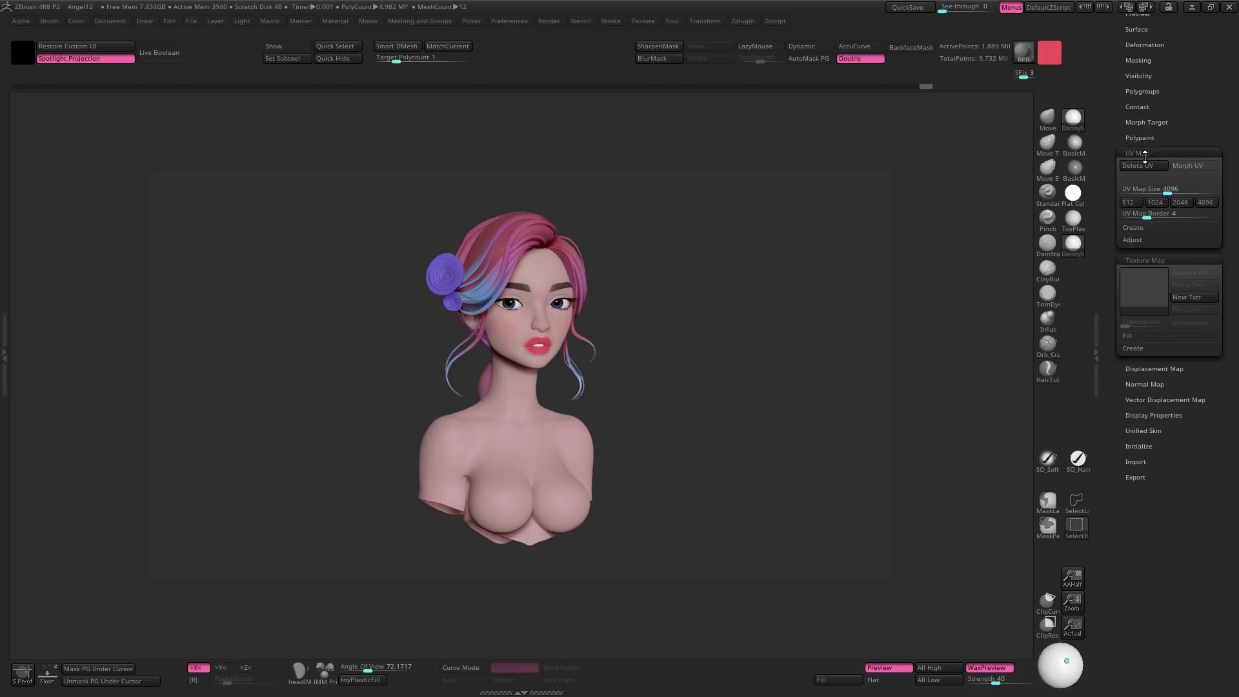
pyautogui.click(1150, 352)
pyautogui.click(1193, 360)
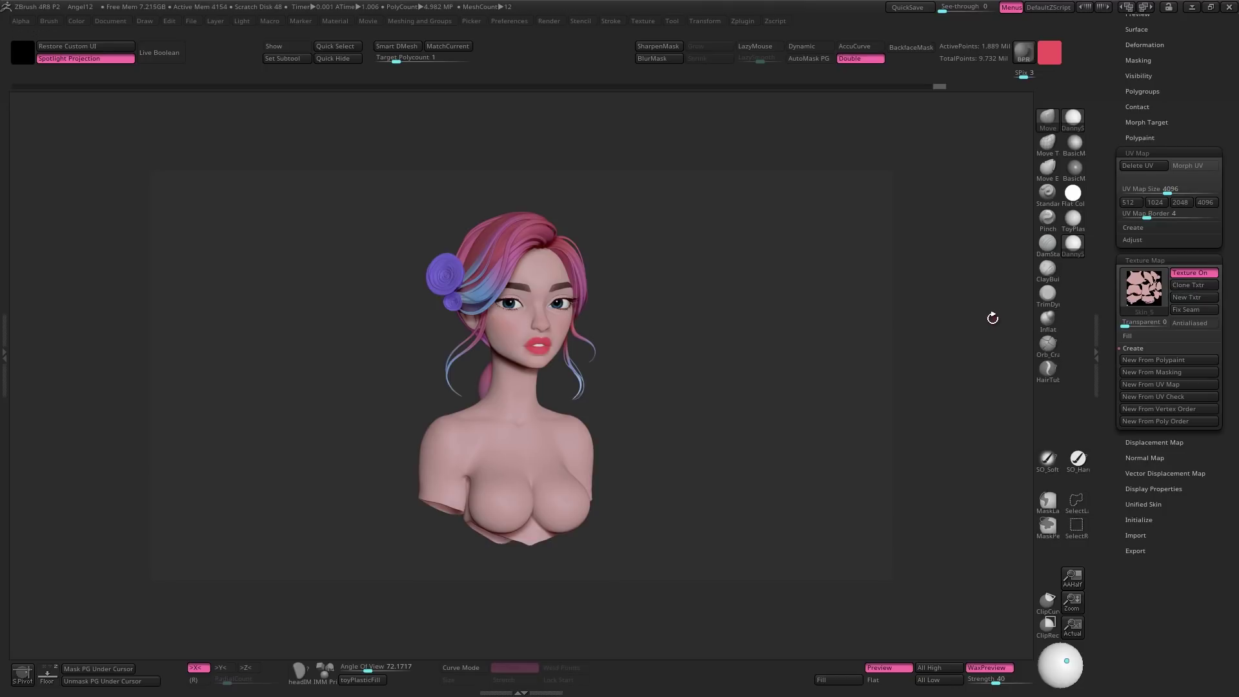
# - Flip the skin's colour texture and export it to the Desktop as Skin_colour, saving the material index as a separate channel
pyautogui.click(644, 21)
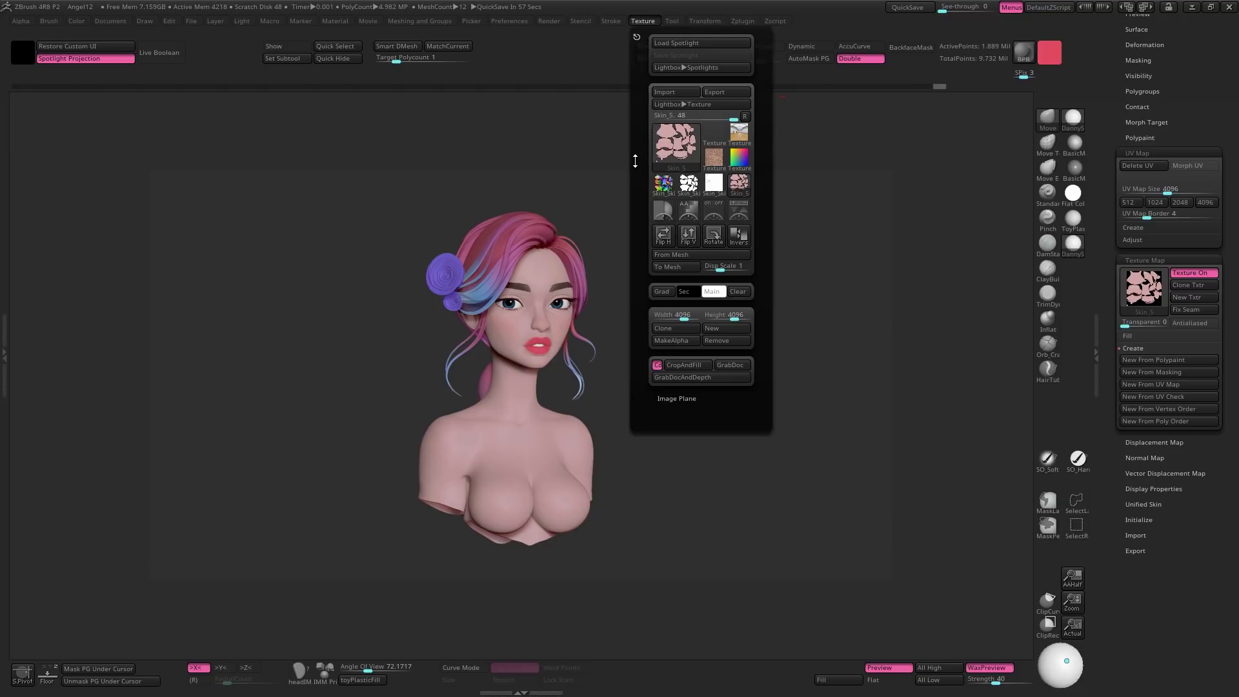
pyautogui.click(662, 239)
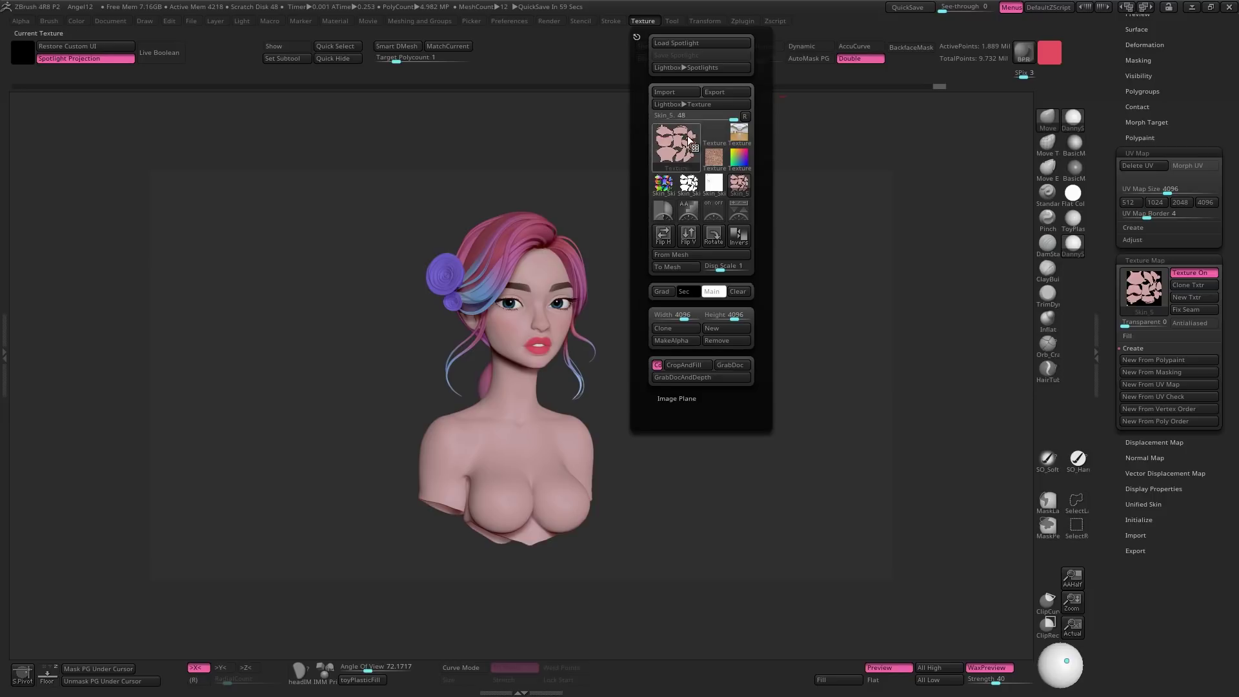
pyautogui.click(714, 92)
pyautogui.write('Skin_col')
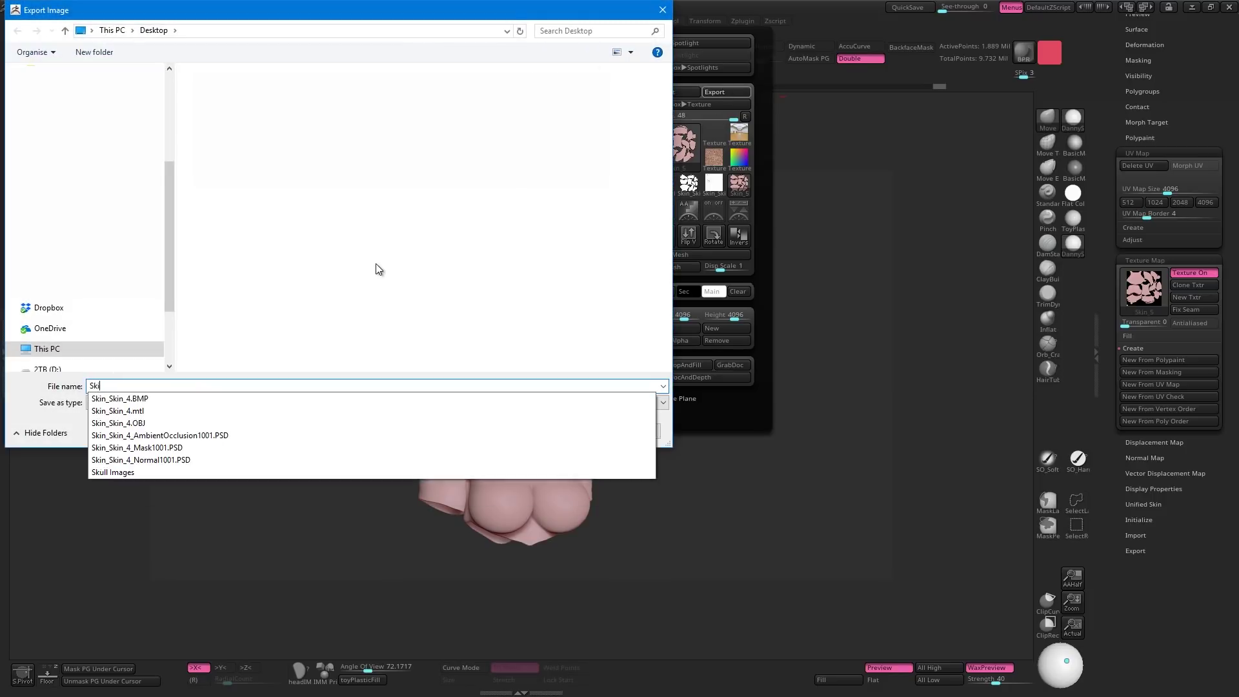
pyautogui.press('Return')
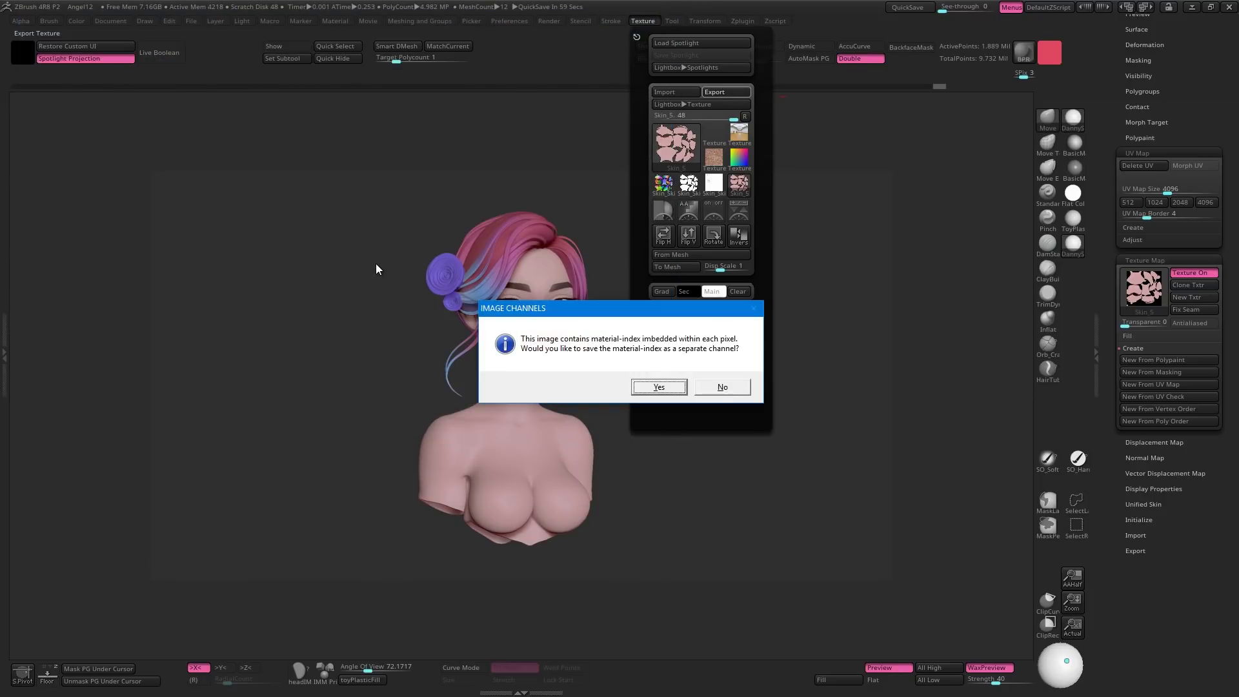
pyautogui.press('Return')
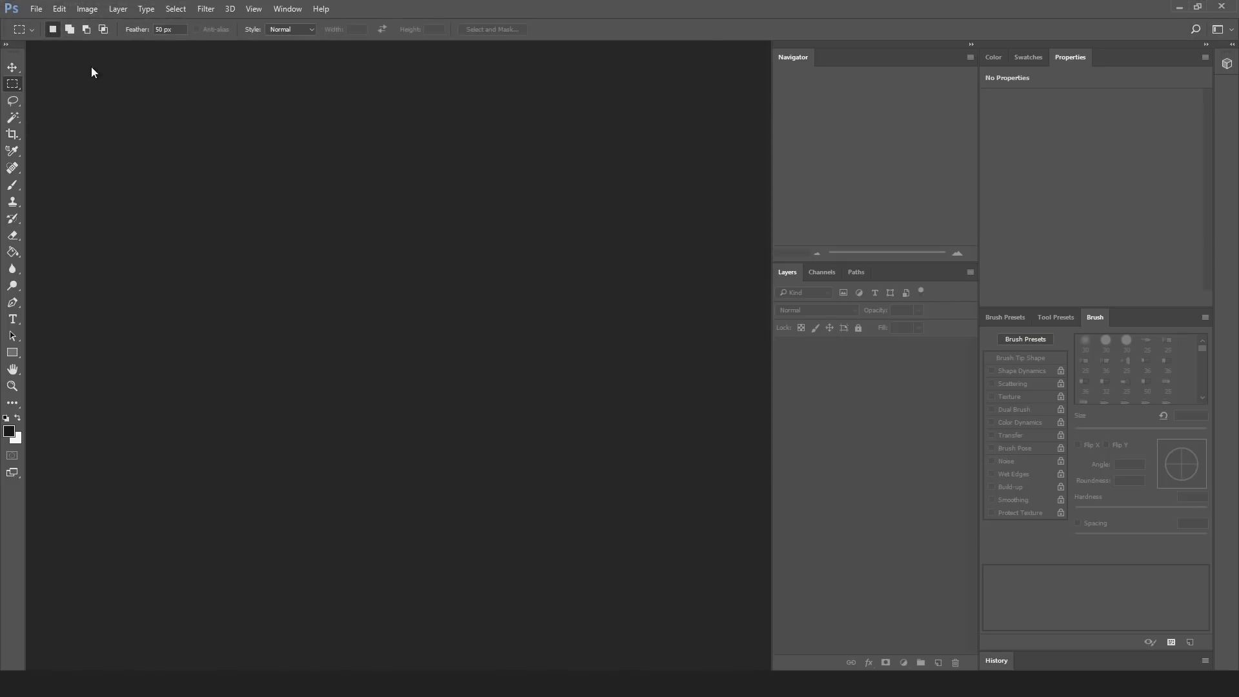
# - Switch to Photoshop and load Skin_AmbientOcclusion, Skin_colour, Skin_Mask and Skin_Normal as a layer stack from the Desktop
pyautogui.click(36, 9)
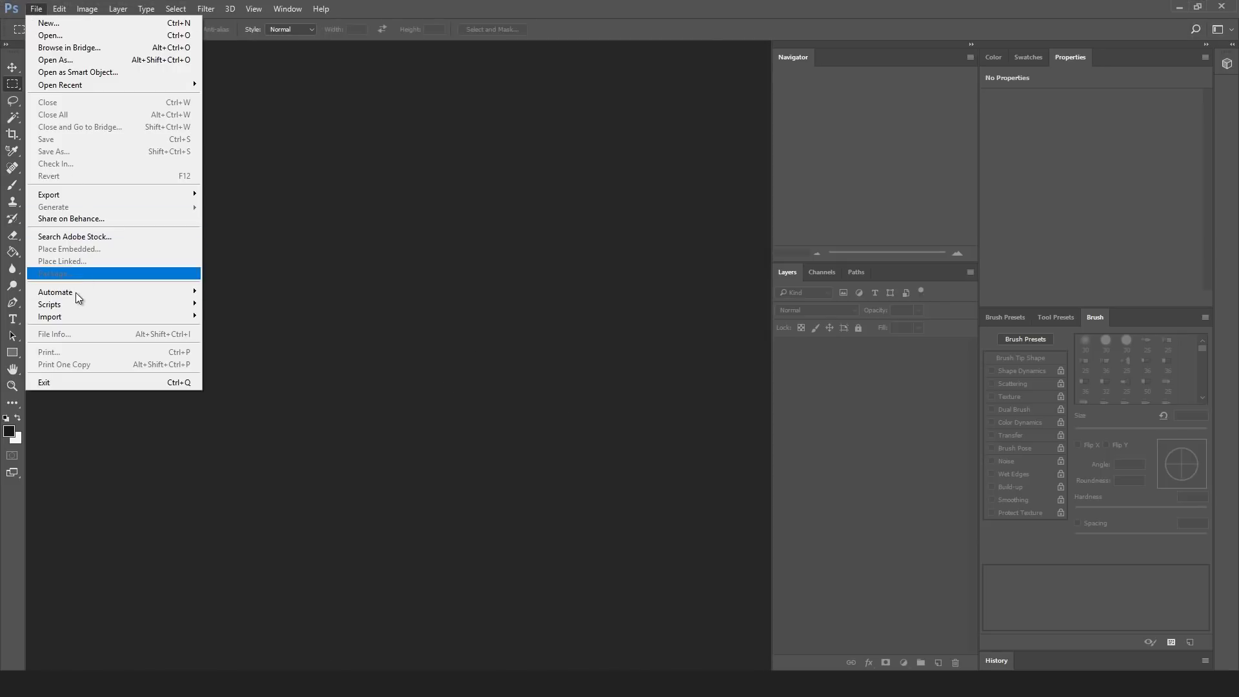
pyautogui.moveTo(73, 308)
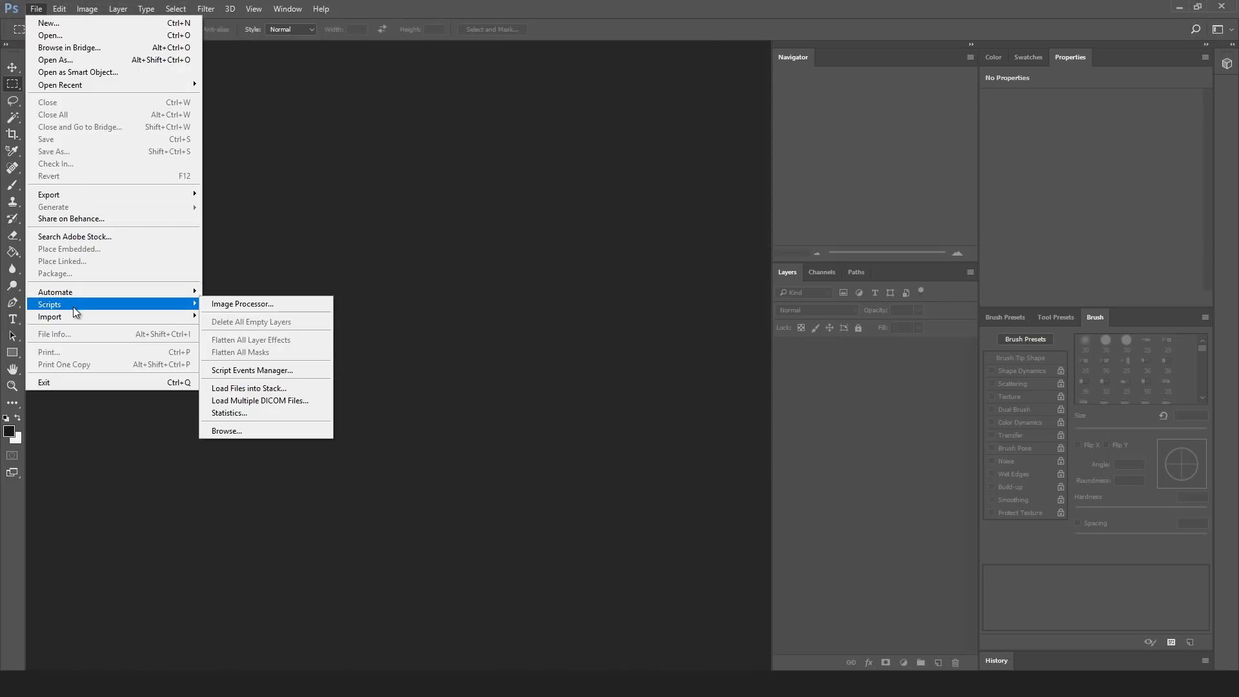
pyautogui.click(315, 389)
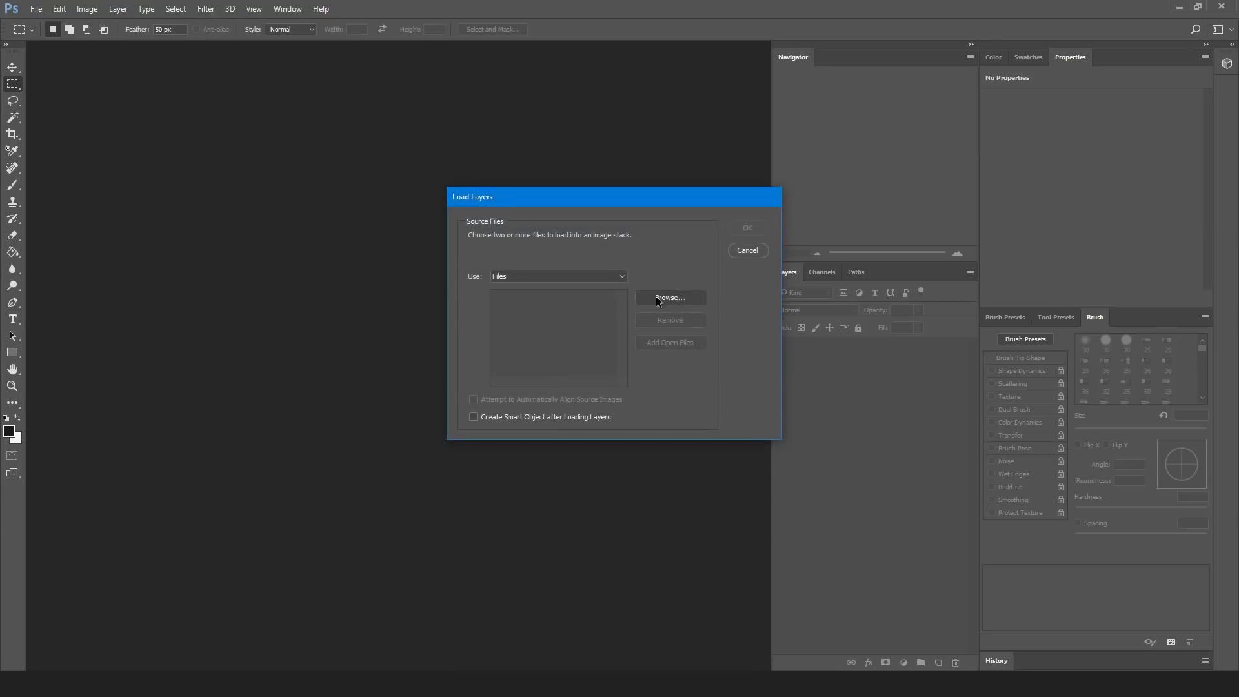
pyautogui.click(669, 297)
pyautogui.click(460, 410)
pyautogui.click(1049, 423)
pyautogui.keyDown('shift'); pyautogui.click(742, 503); pyautogui.keyUp('shift')
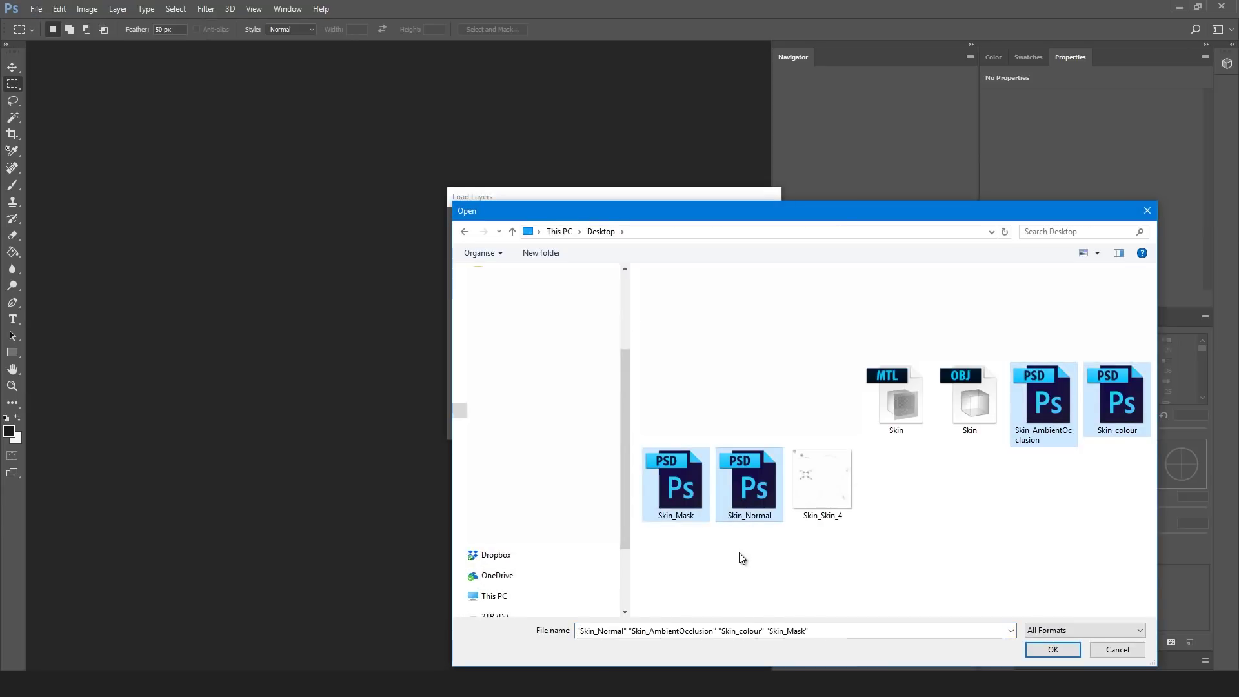
pyautogui.press('Return')
pyautogui.click(742, 230)
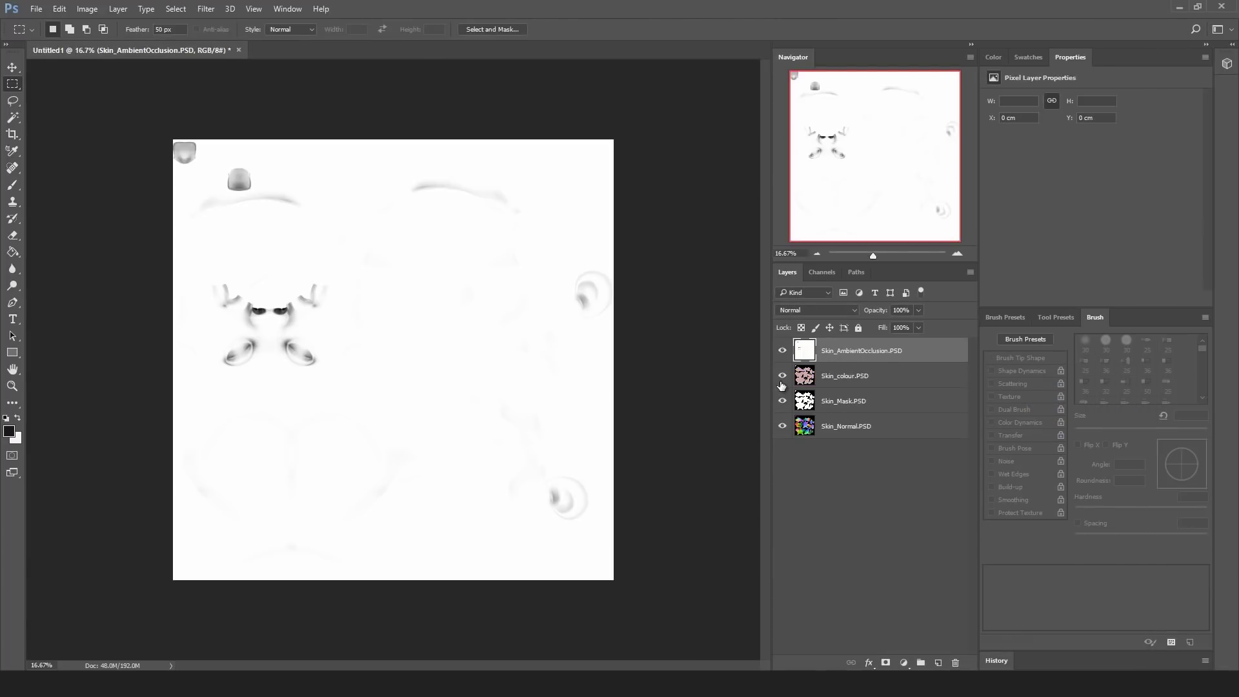
# - Hide every layer except Skin_Mask and load that layer's contents as a selection
pyautogui.moveTo(783, 353); pyautogui.dragTo(783, 373)
pyautogui.click(783, 427)
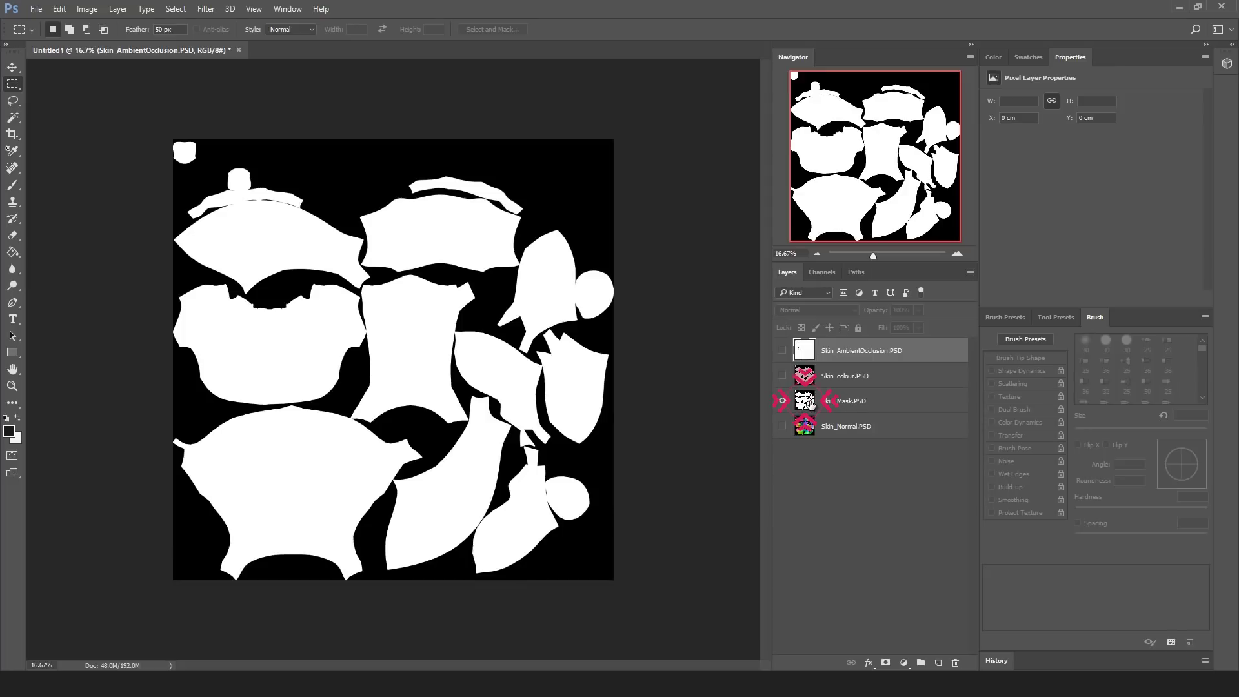
pyautogui.click(810, 411)
pyautogui.keyDown('ctrl'); pyautogui.click(810, 410); pyautogui.keyUp('ctrl')
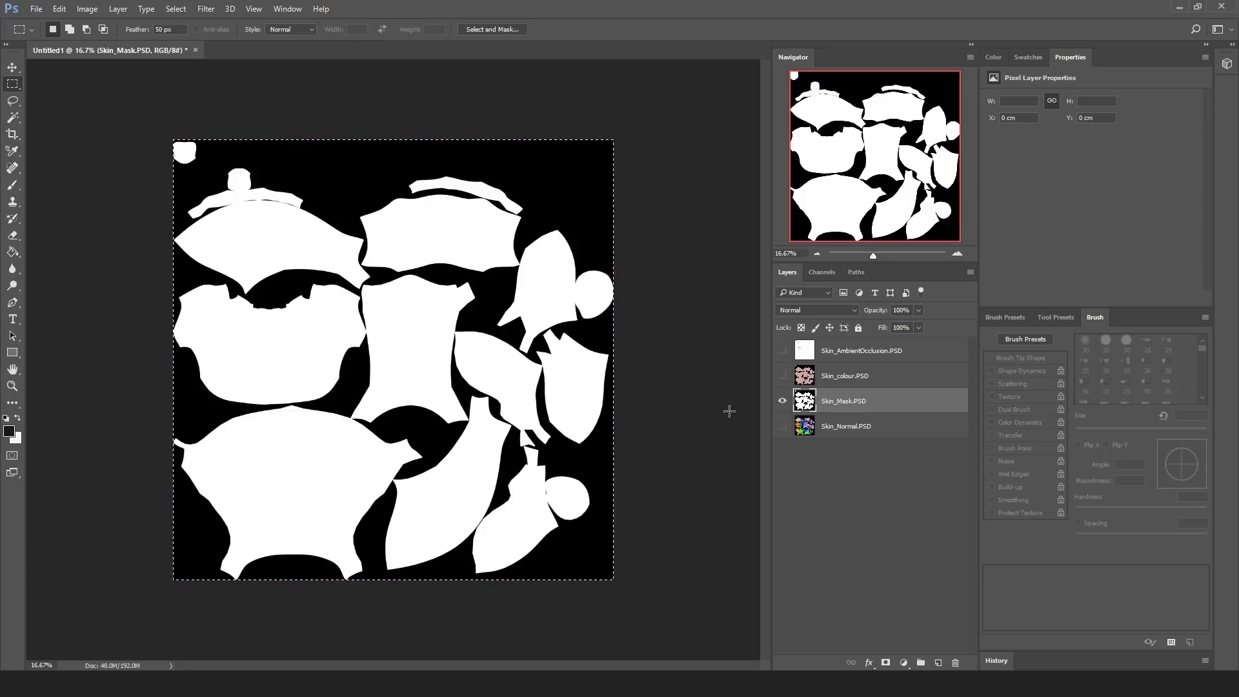
# - Group all four map layers, expand the group and add a layer mask to it
pyautogui.click(846, 354)
pyautogui.keyDown('shift'); pyautogui.click(857, 427); pyautogui.keyUp('shift')
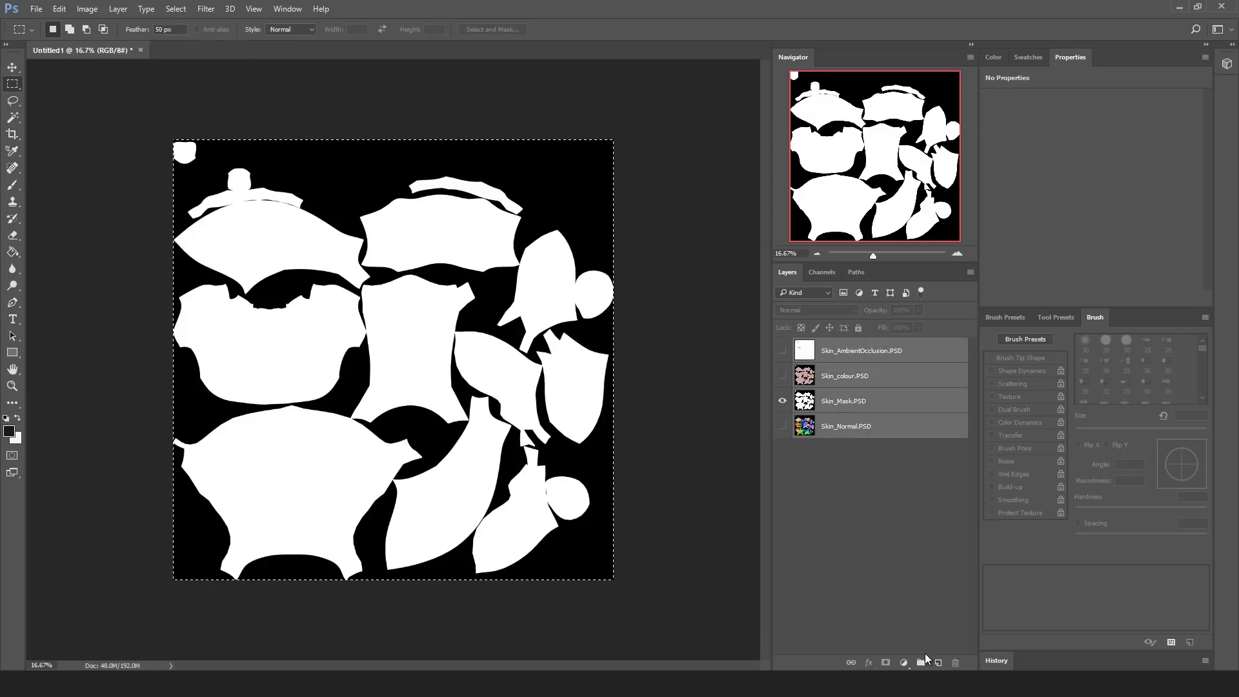
pyautogui.click(922, 663)
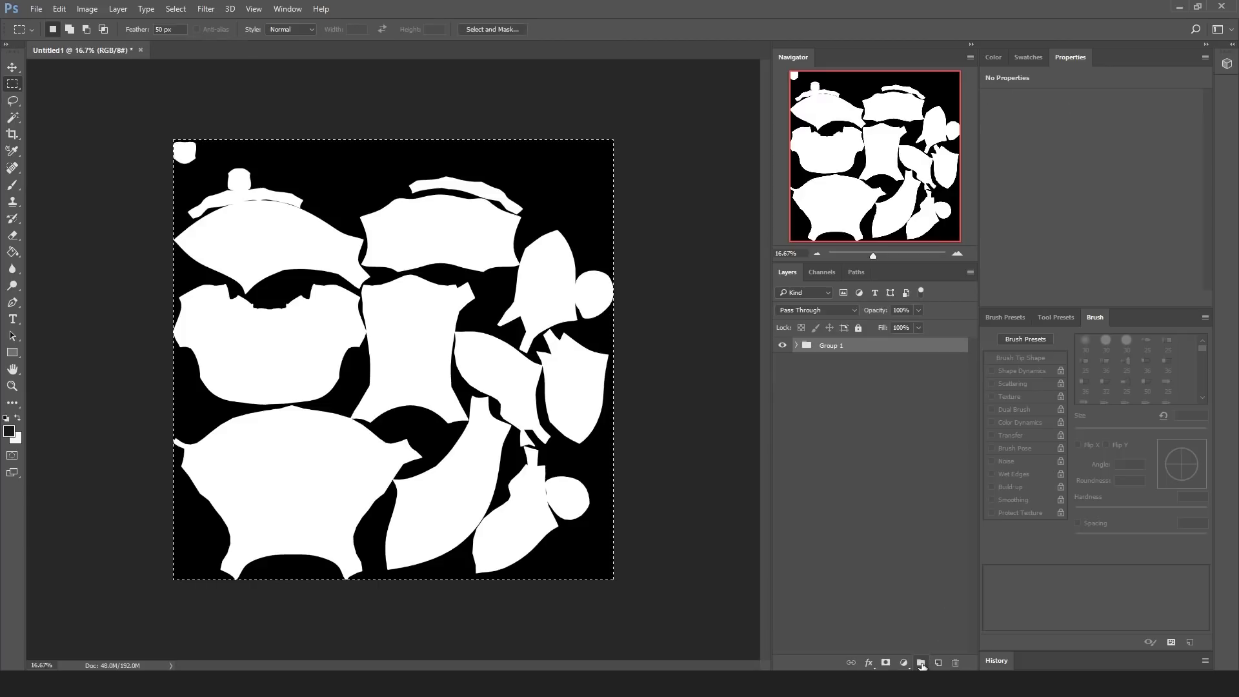
pyautogui.click(798, 346)
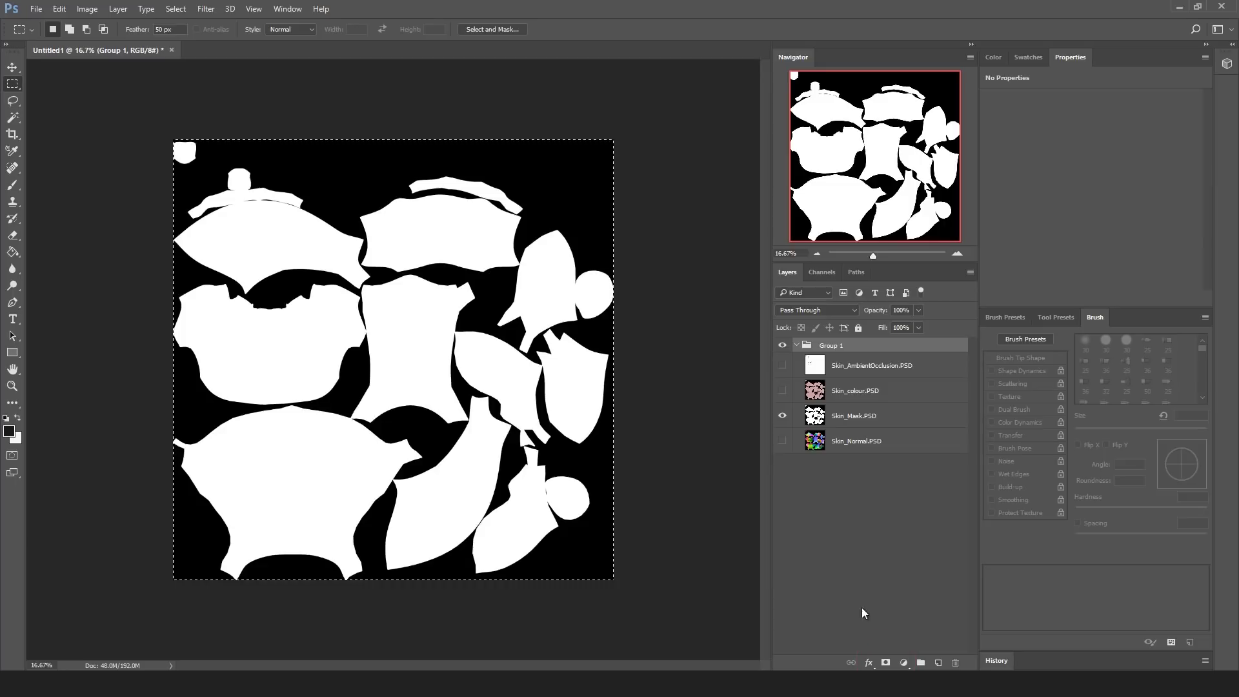
pyautogui.click(883, 663)
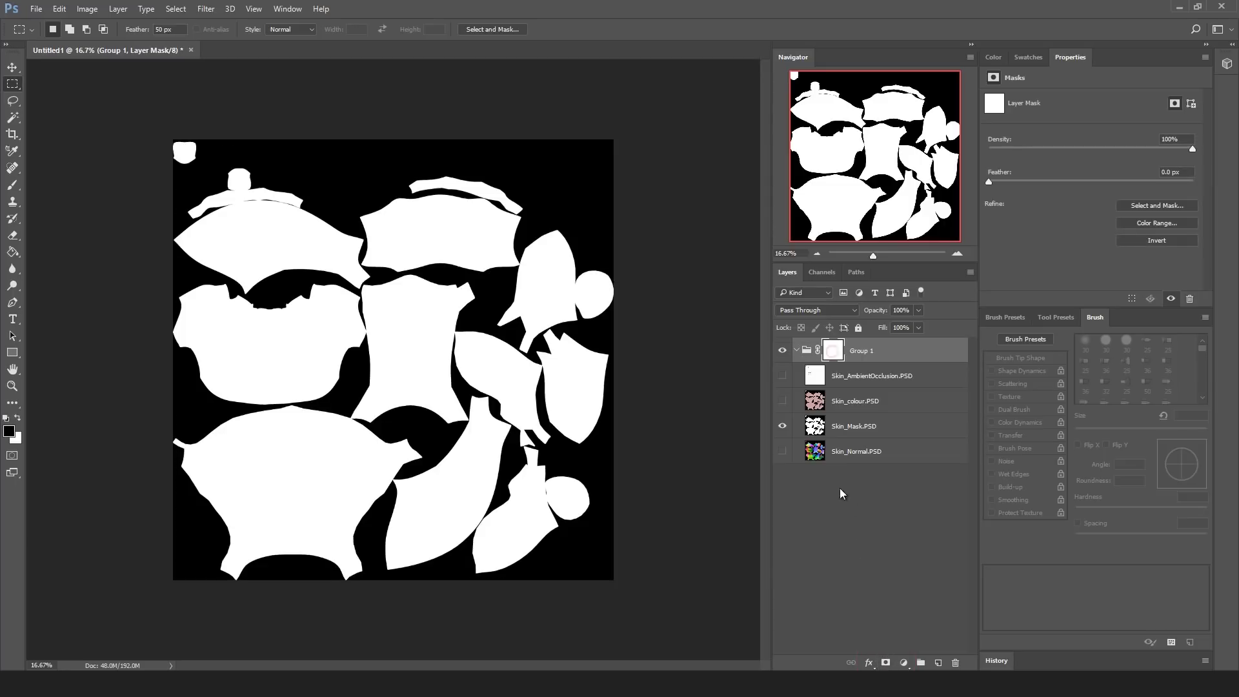
# - Paste the copied Skin_Mask image into Group 1's layer mask and return to the Skin_Mask layer
pyautogui.keyDown('alt'); pyautogui.click(833, 355); pyautogui.keyUp('alt')
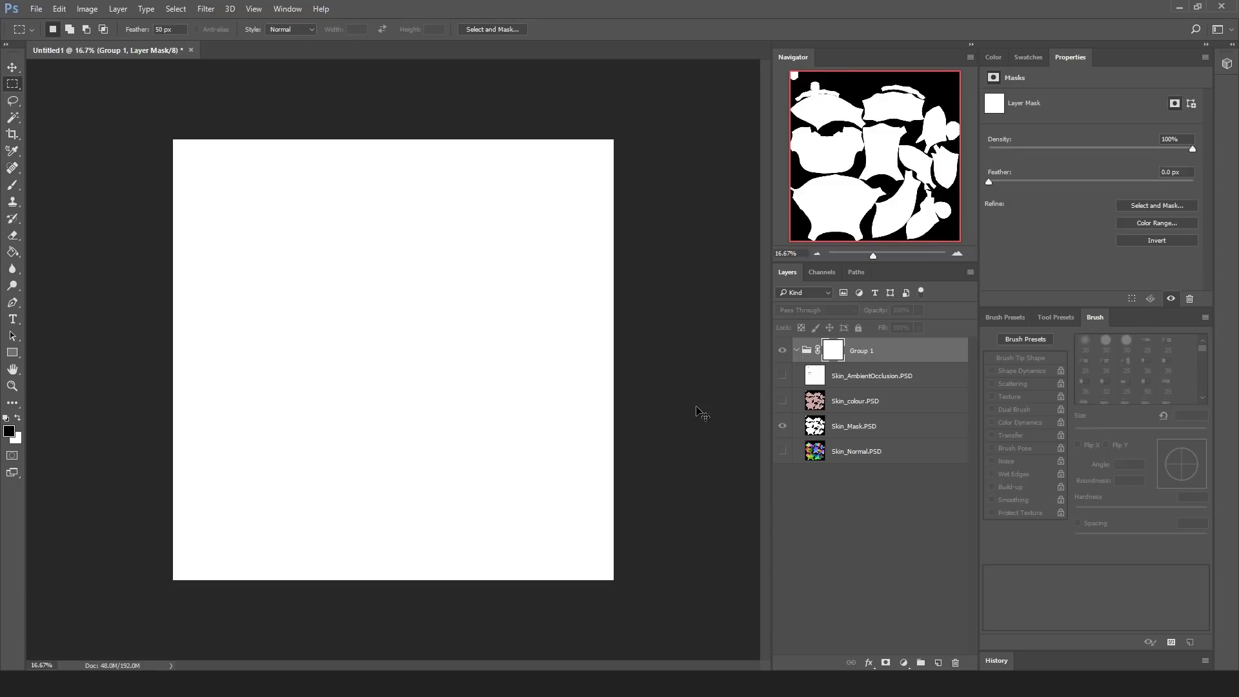
pyautogui.hotkey('ctrl', 'v')
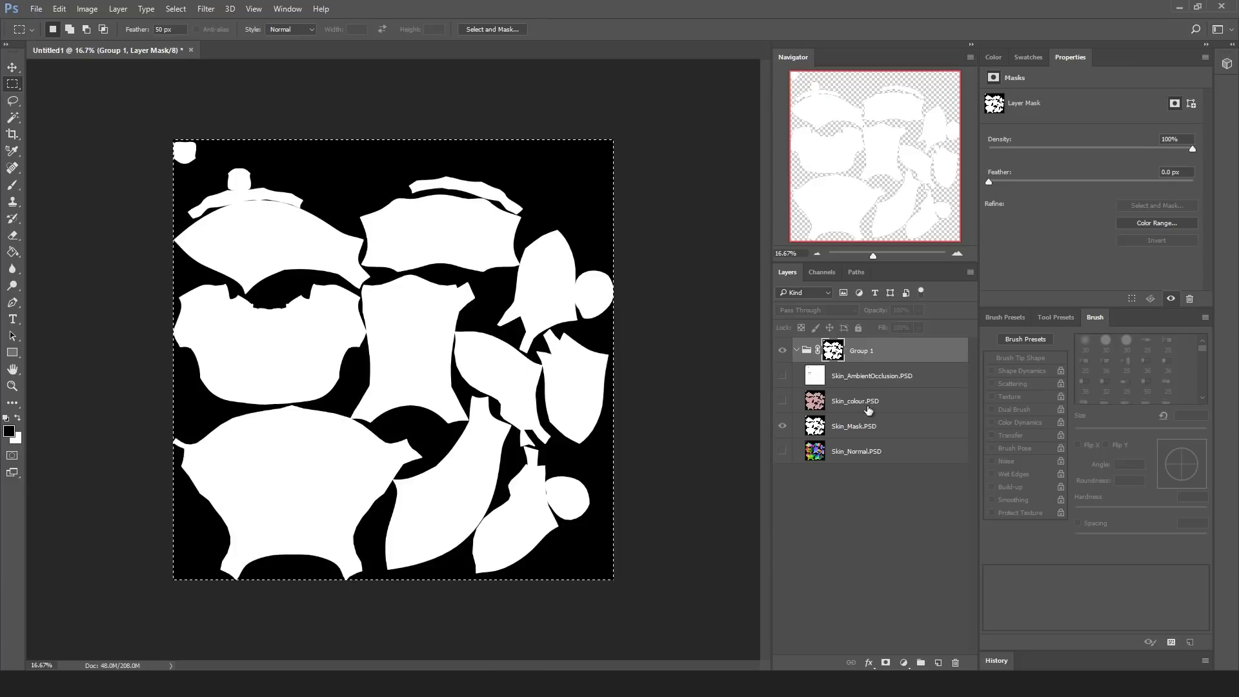
pyautogui.click(869, 428)
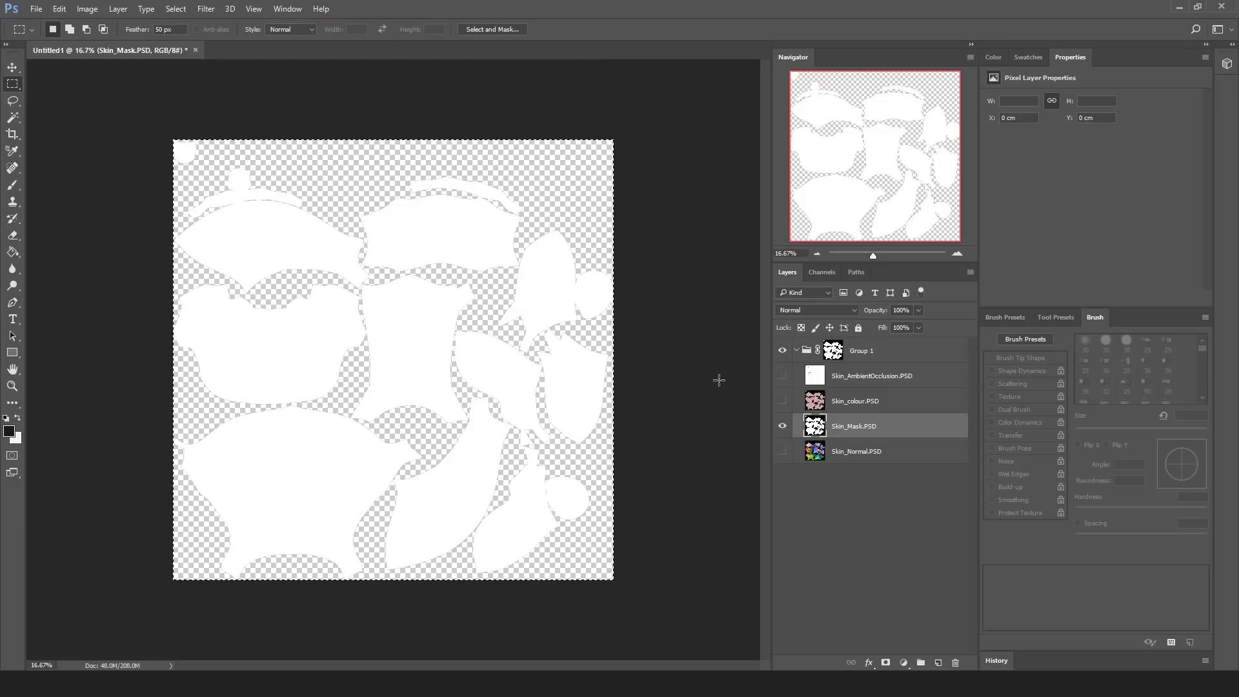
# - Add a solid colour fill layer and move it out of the group to the very bottom of the layer stack
pyautogui.click(118, 9)
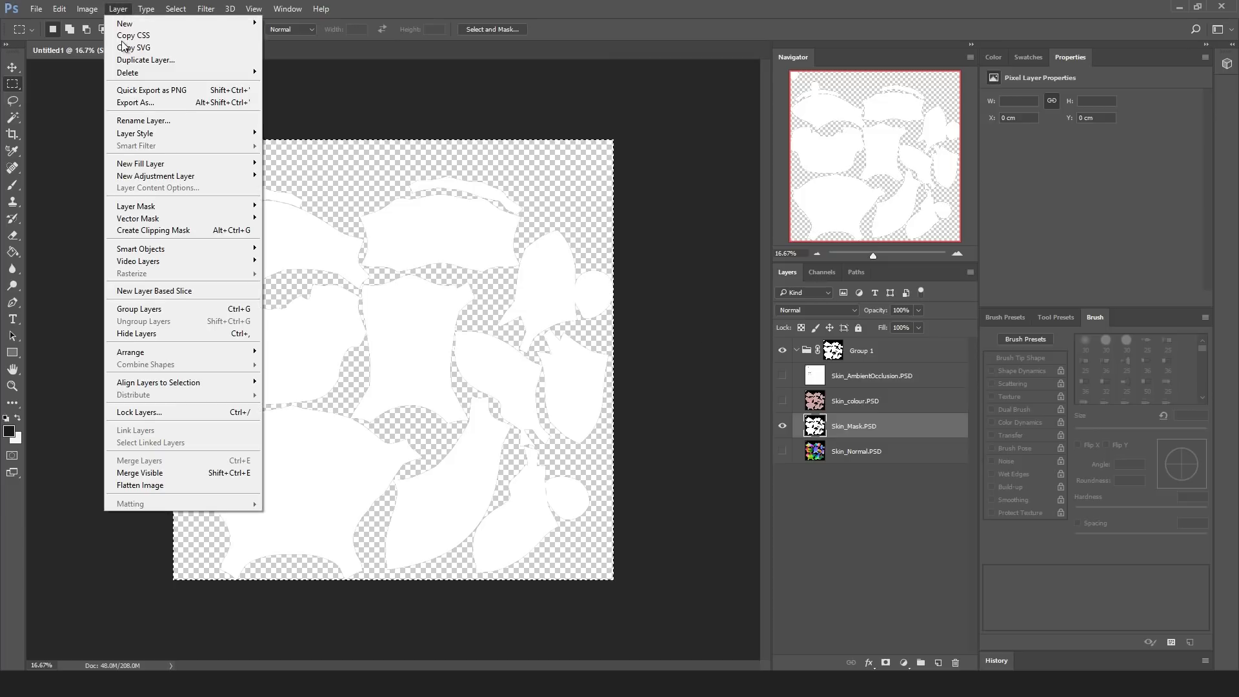
pyautogui.moveTo(162, 164)
pyautogui.click(81, 163)
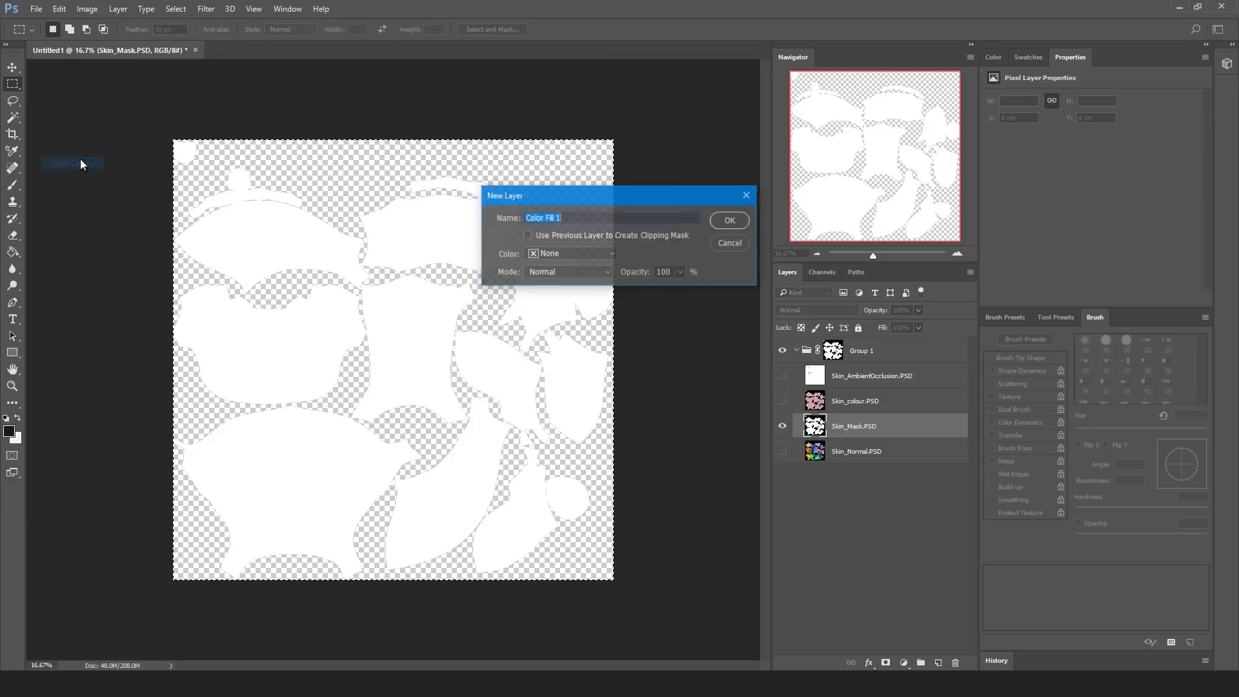
pyautogui.click(730, 220)
pyautogui.click(1147, 239)
pyautogui.moveTo(911, 430); pyautogui.dragTo(916, 525)
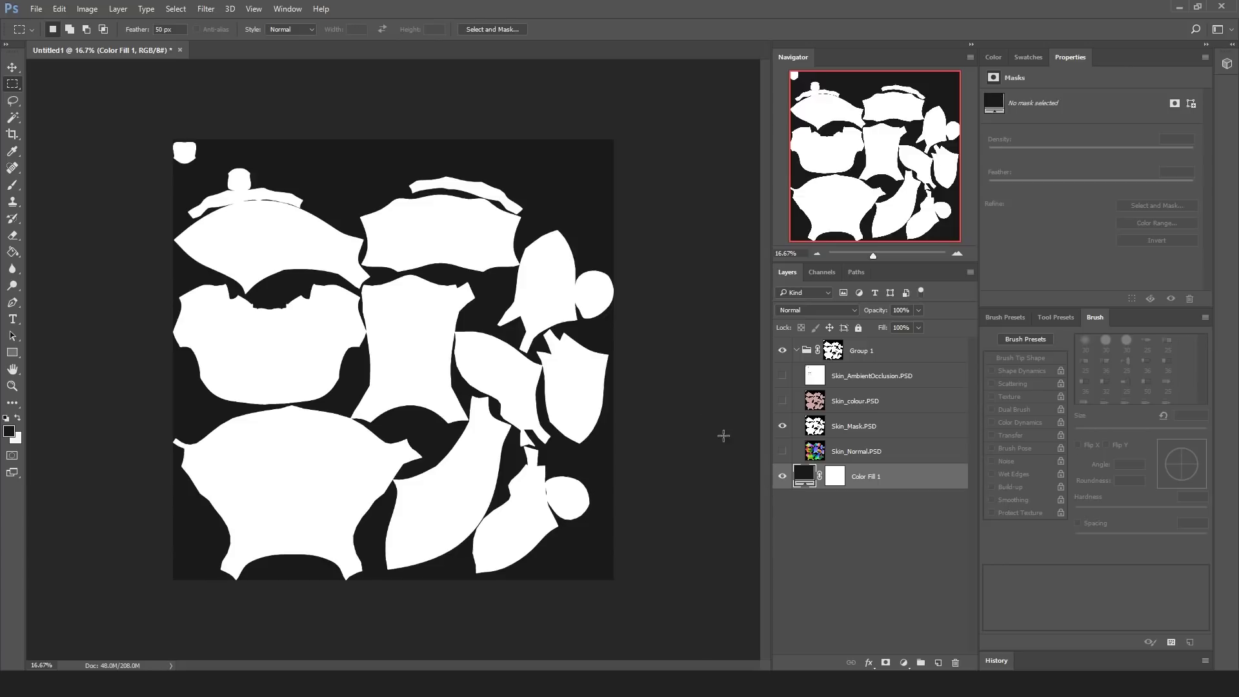
# - Change the colour of the fill layer beneath the group to mid grey, #808080
pyautogui.doubleClick(804, 477)
pyautogui.moveTo(880, 388); pyautogui.dragTo(816, 329)
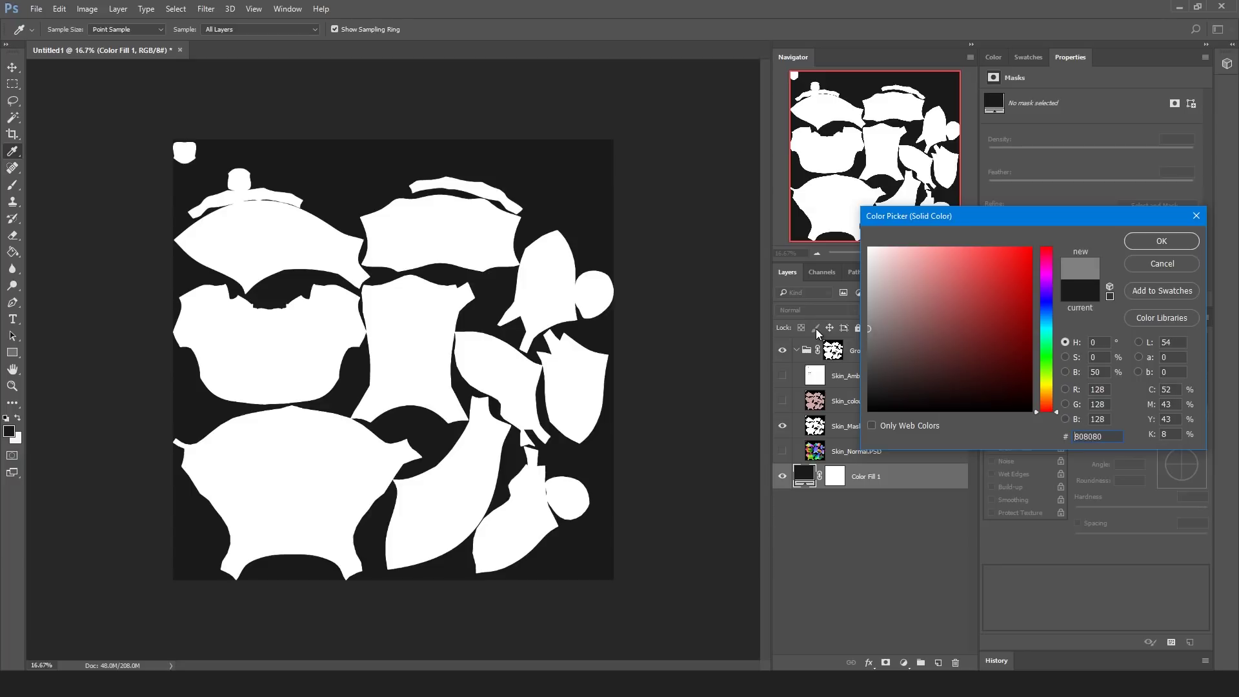
pyautogui.click(1165, 241)
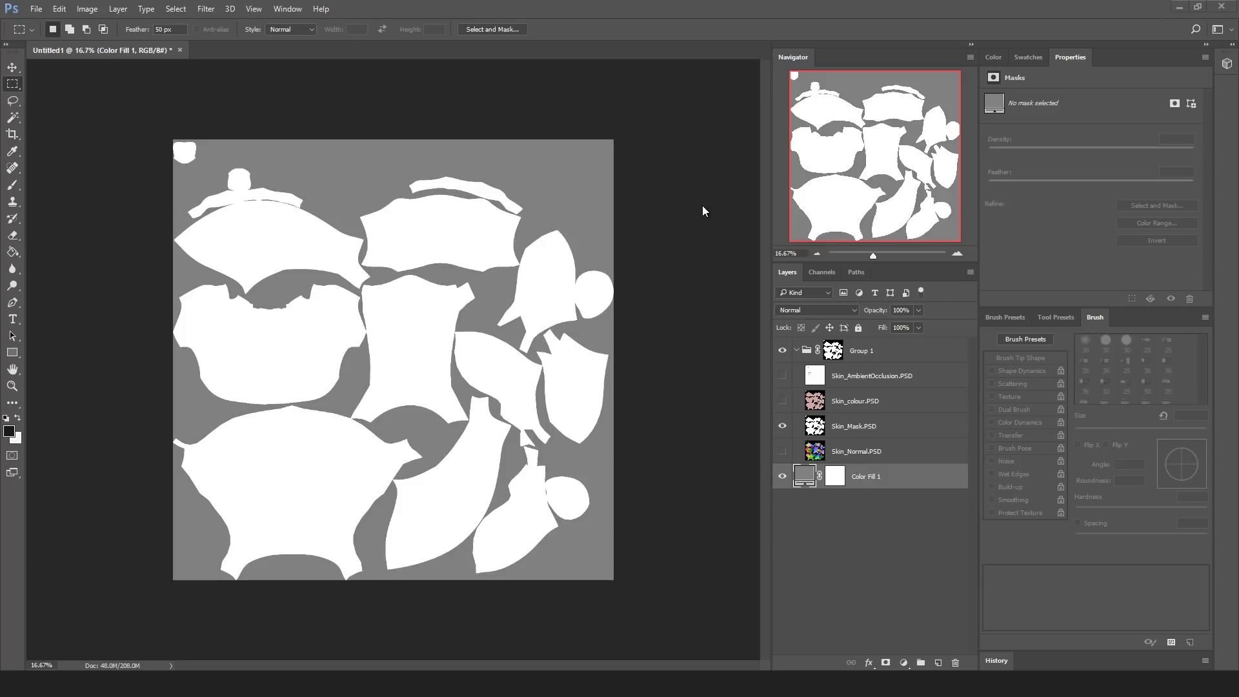
# - Hide Skin_Mask, show Skin_Normal, copy its green channel and restore the full RGB view
pyautogui.click(783, 427)
pyautogui.click(782, 451)
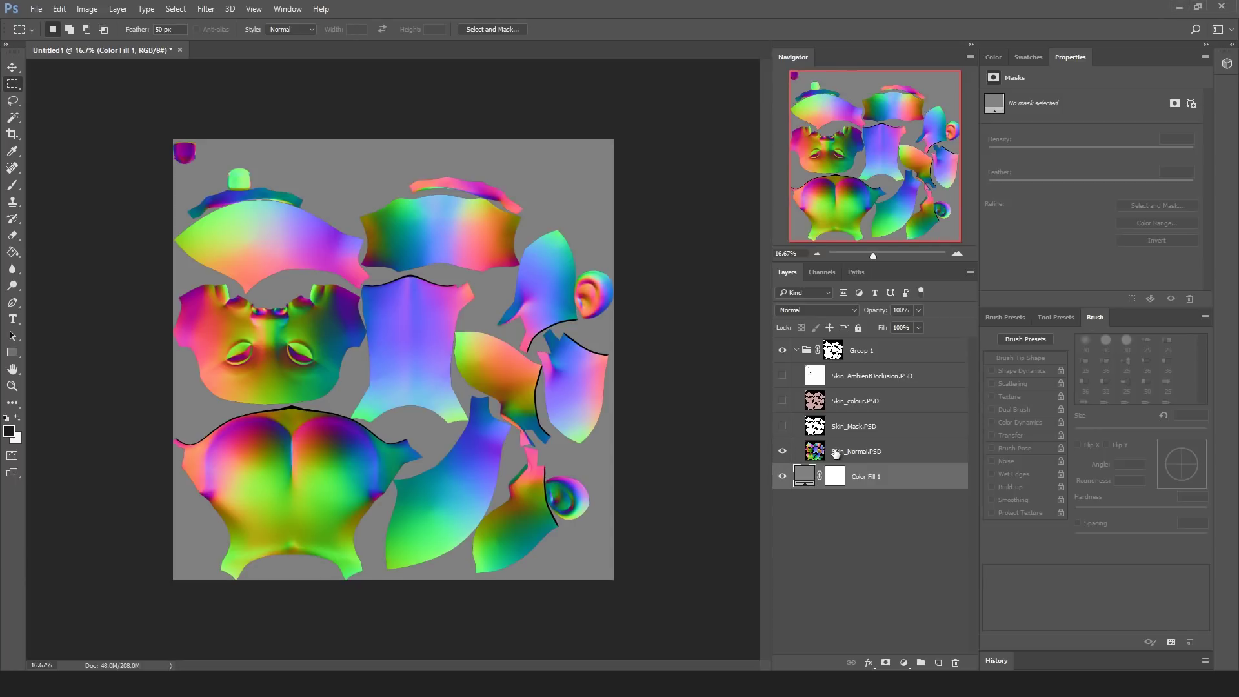
pyautogui.click(891, 451)
pyautogui.click(817, 271)
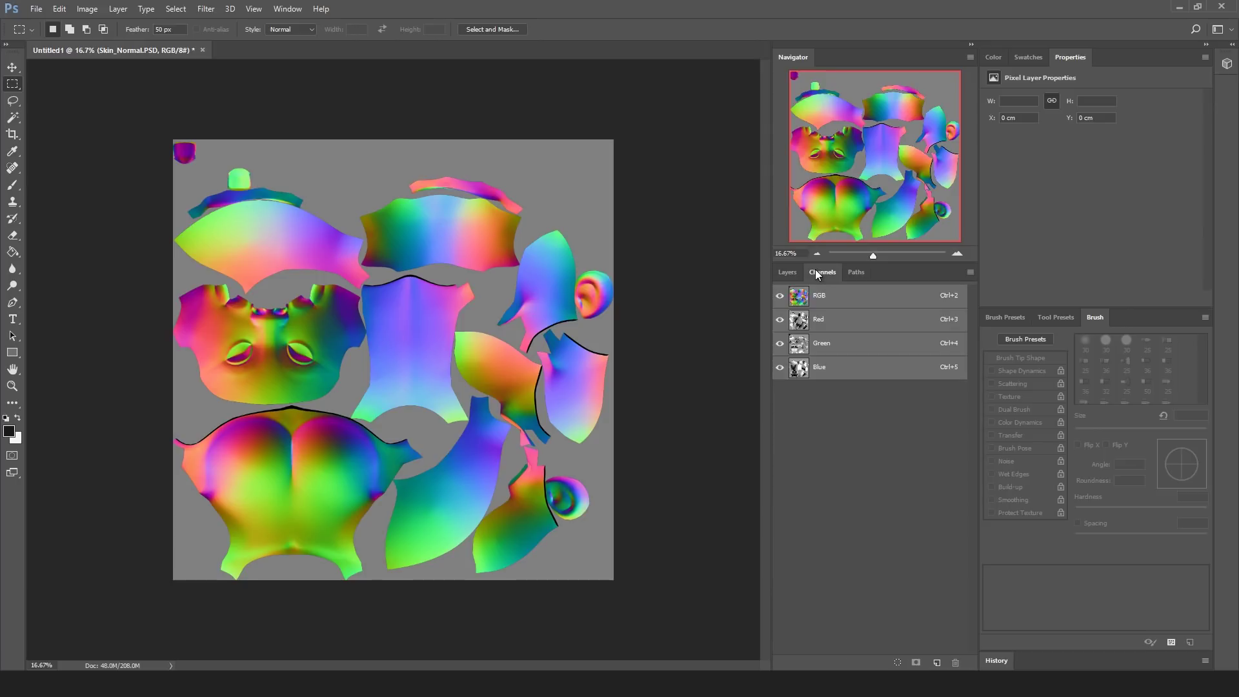
pyautogui.click(1204, 46)
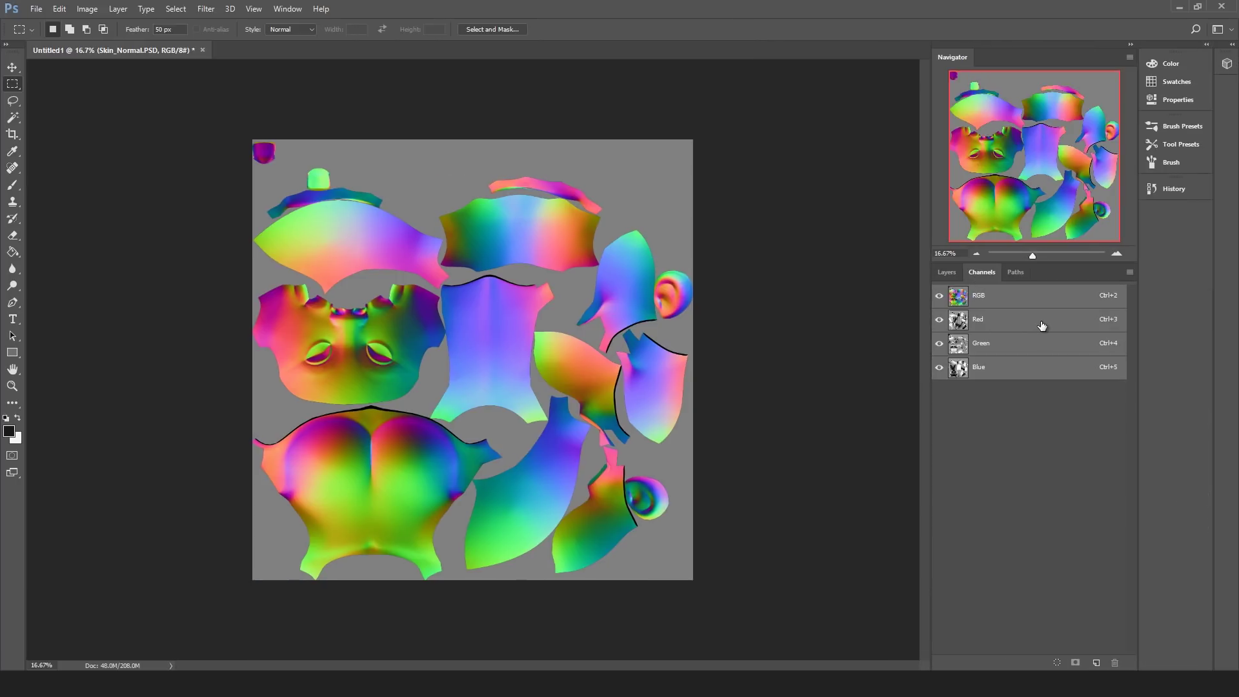
pyautogui.click(1029, 350)
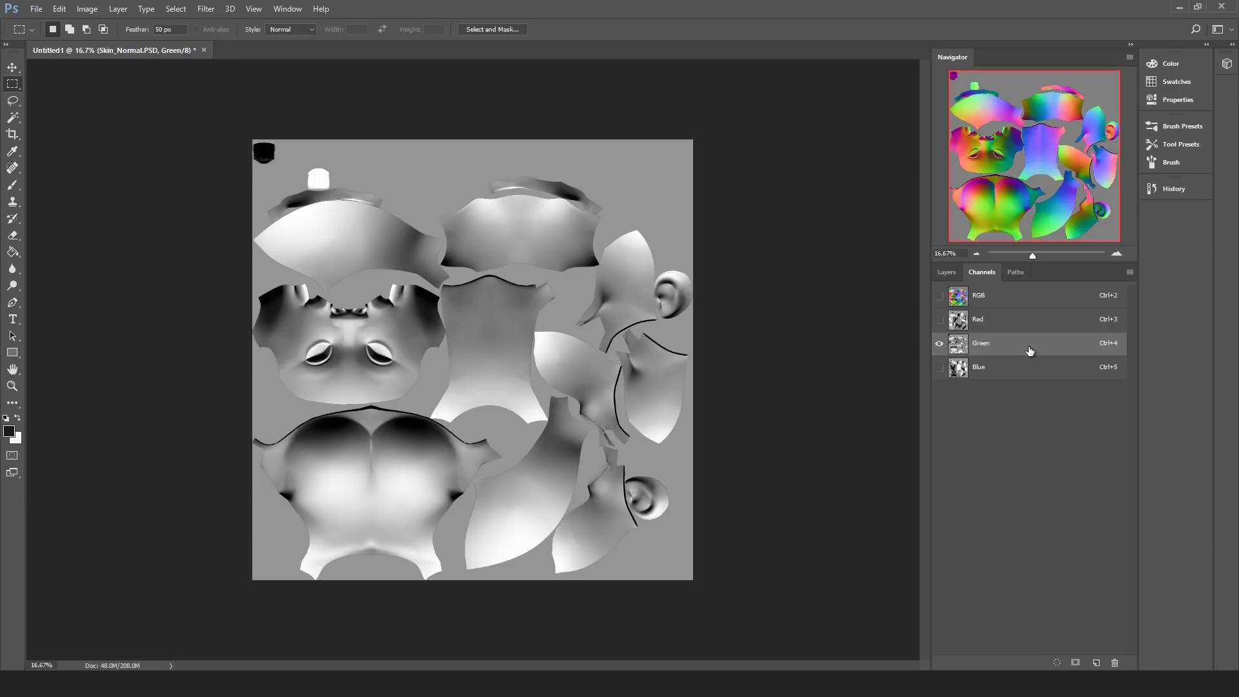
pyautogui.moveTo(1029, 351); pyautogui.dragTo(1032, 353)
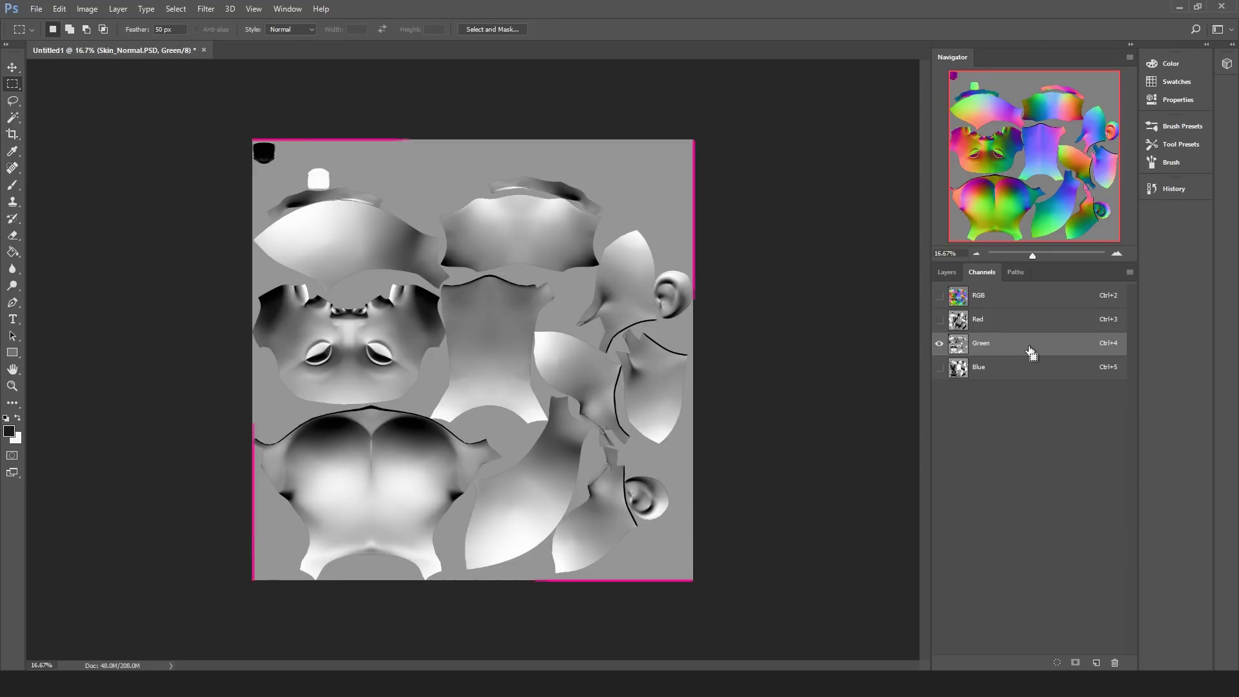
pyautogui.moveTo(1031, 353); pyautogui.dragTo(1030, 350)
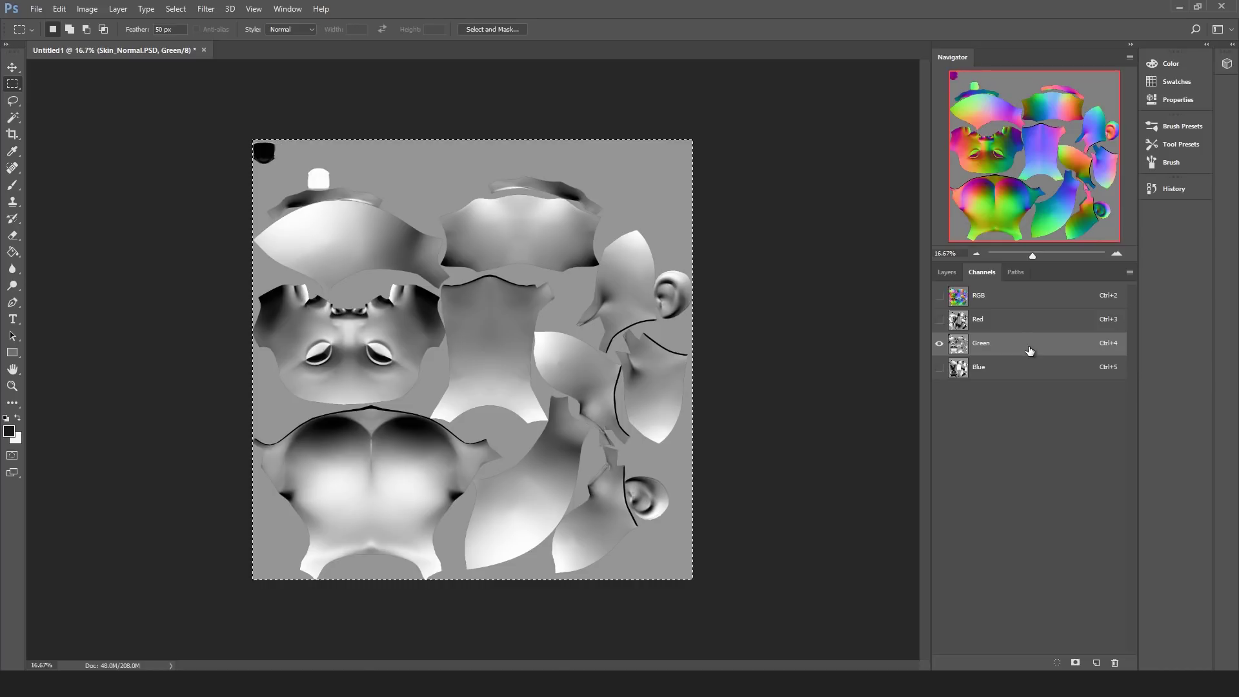
pyautogui.click(939, 296)
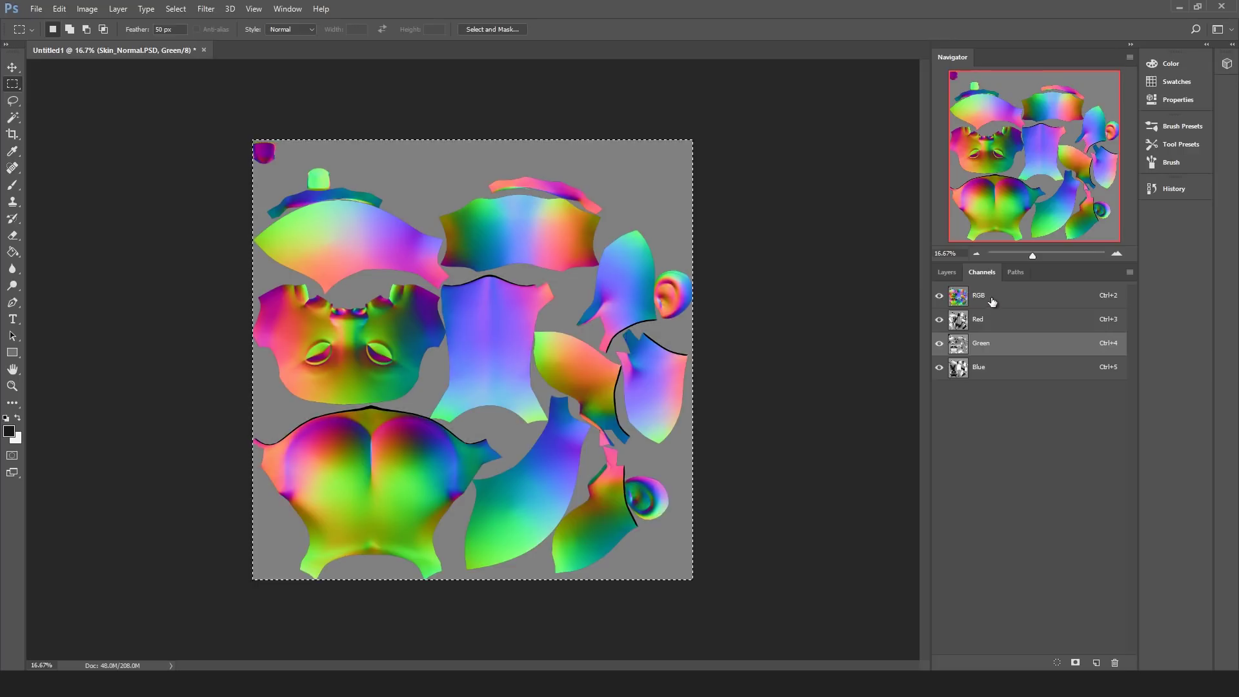
# - Paste the copied green channel into a new layer directly above Skin_Normal
pyautogui.click(947, 271)
pyautogui.click(1097, 663)
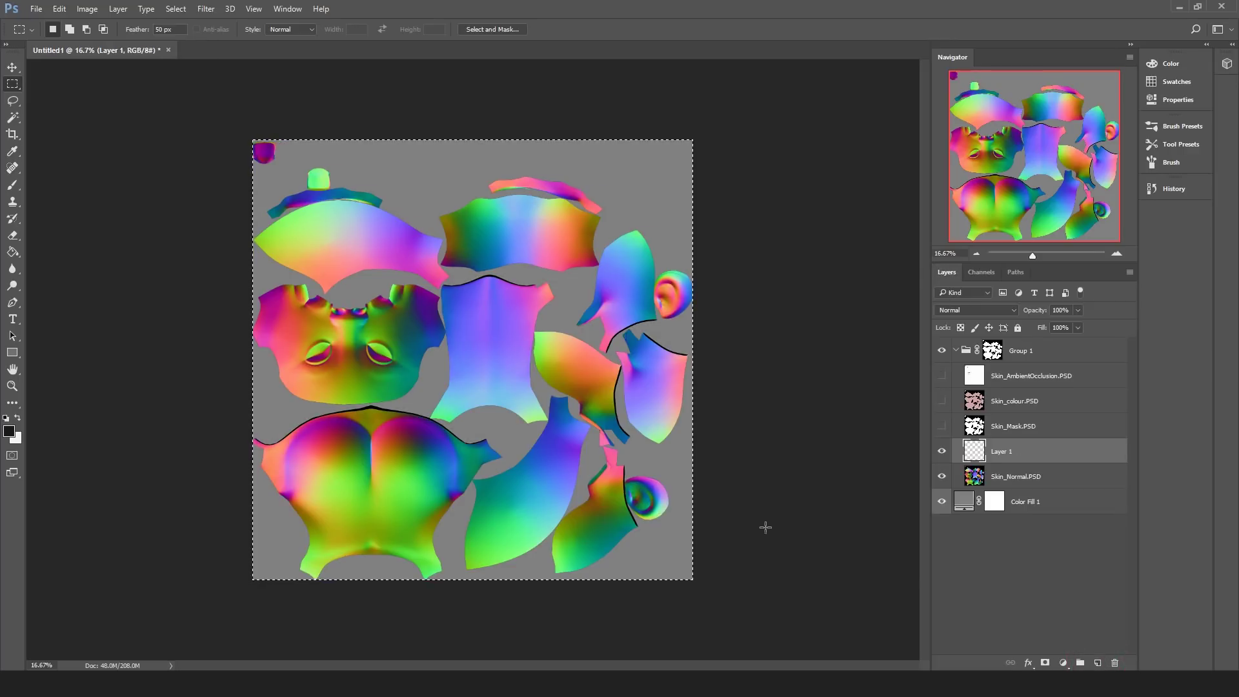
pyautogui.hotkey('ctrl', 'v')
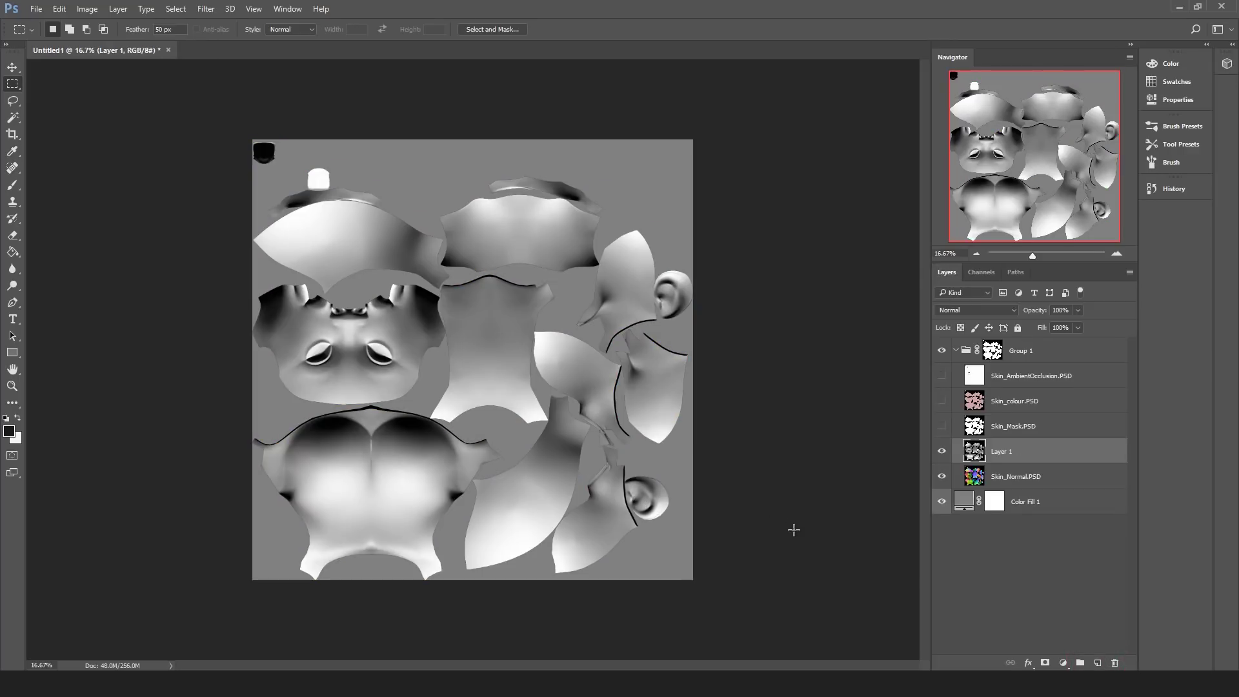
# - Save the layered document as SkinBase in Photoshop format and close it
pyautogui.hotkey('ctrl', 'shift', 's')
pyautogui.write('SkinBase')
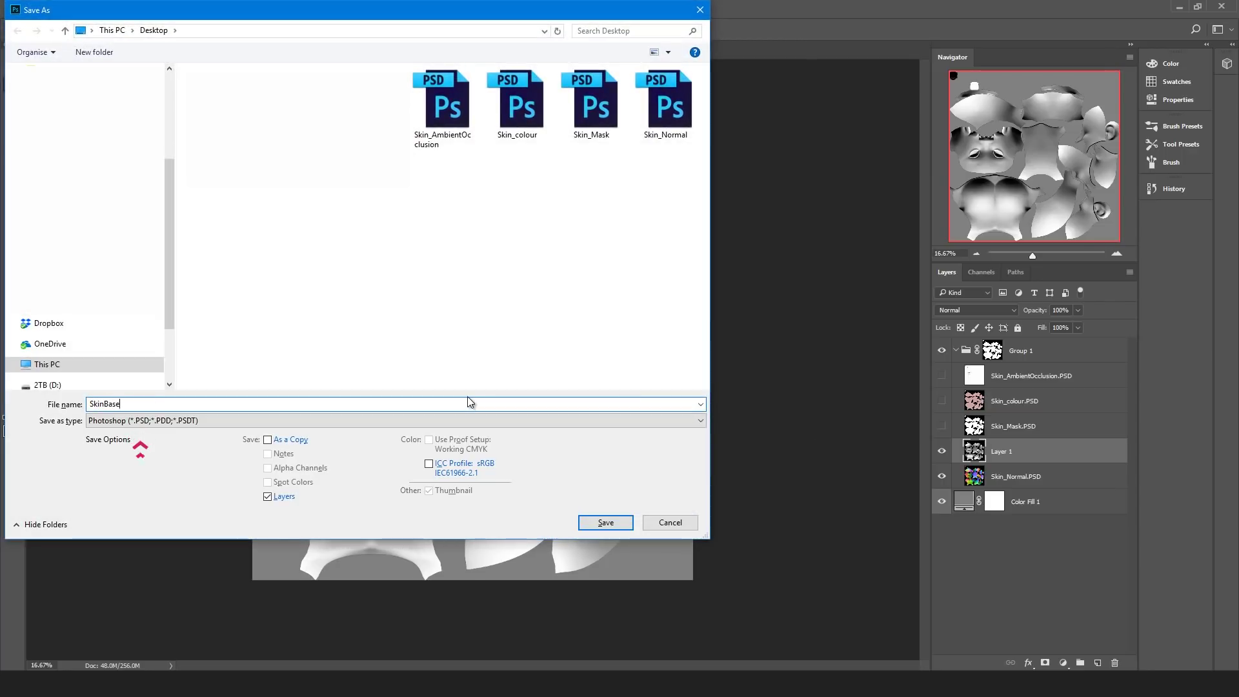
pyautogui.press('Return')
pyautogui.press('Return')
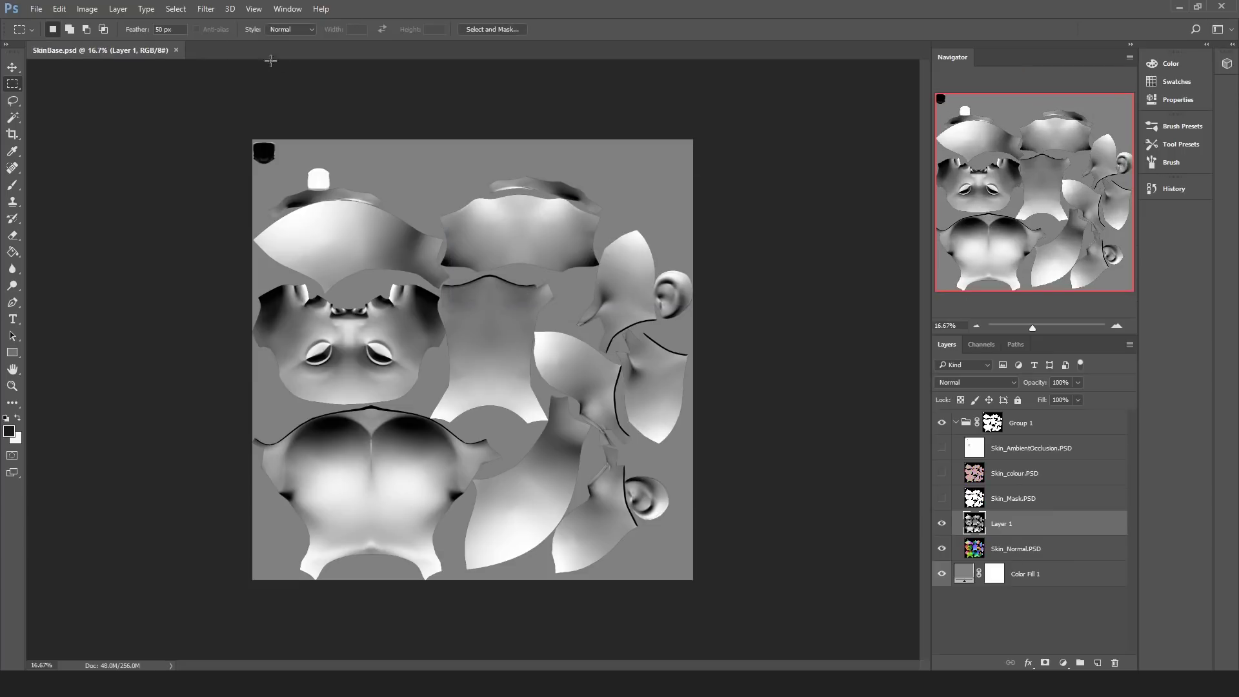
pyautogui.click(175, 49)
# - Open the Skin OBJ model from the Tutorial Textures folder in Adobe Photoshop CC 2017
pyautogui.moveTo(136, 684)
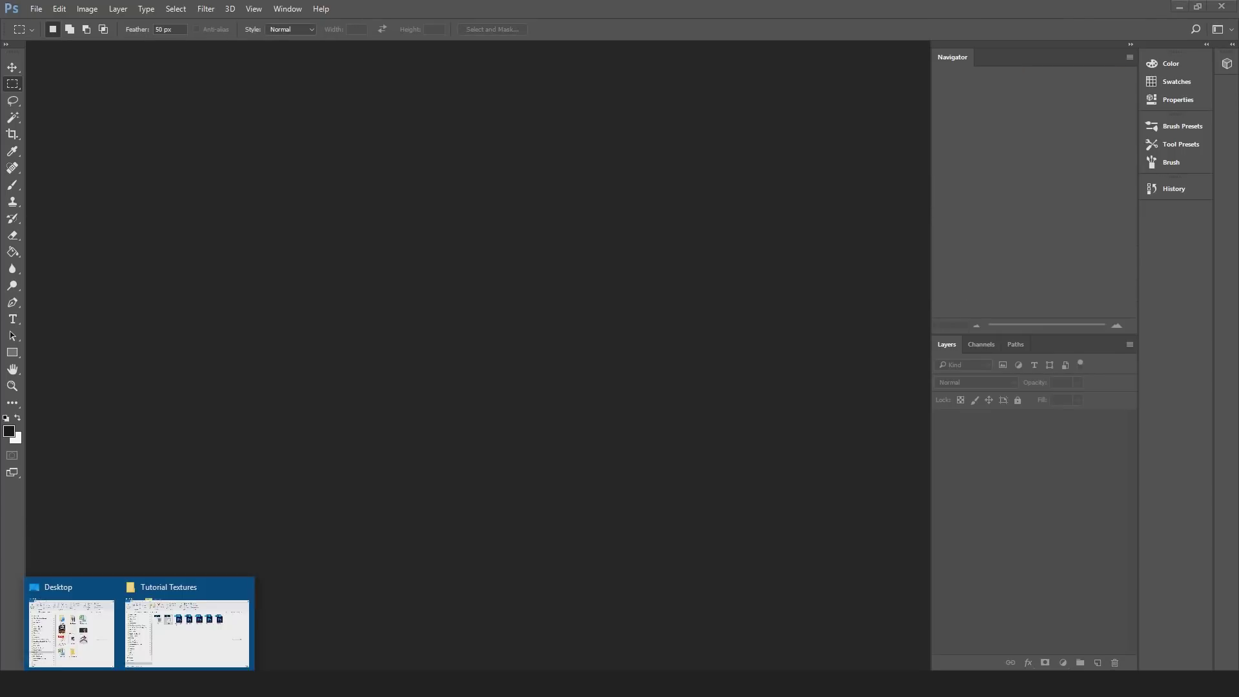
pyautogui.click(177, 634)
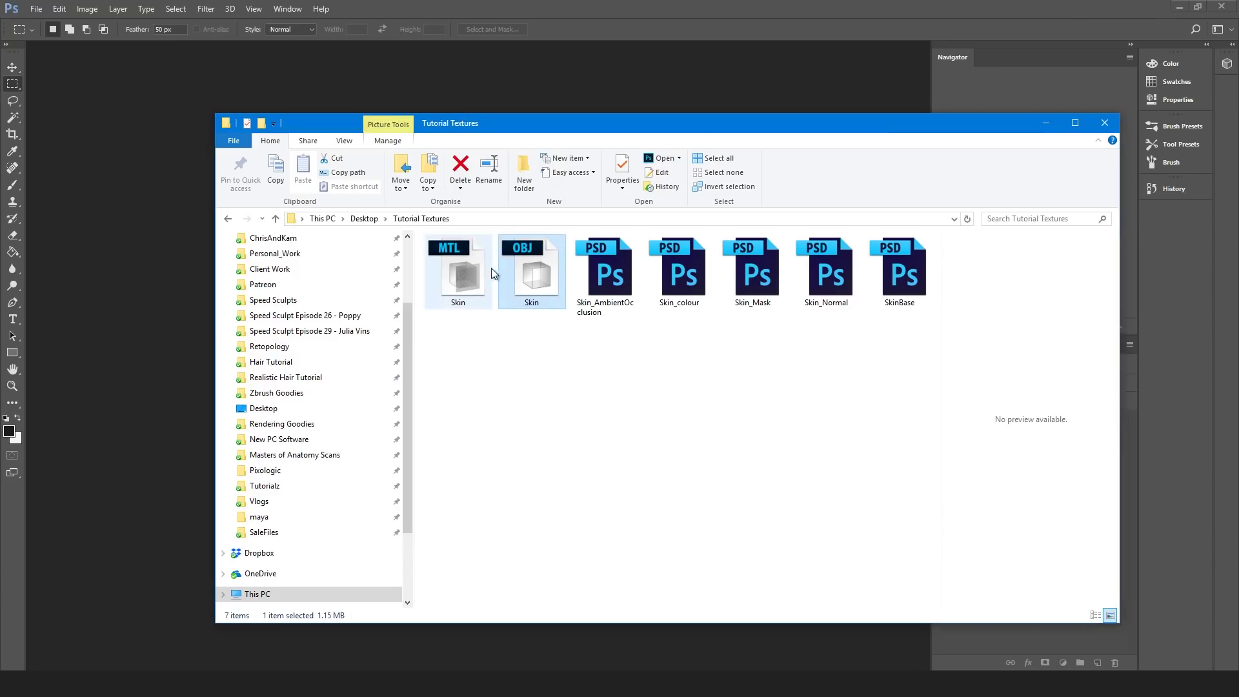
pyautogui.rightClick(527, 278)
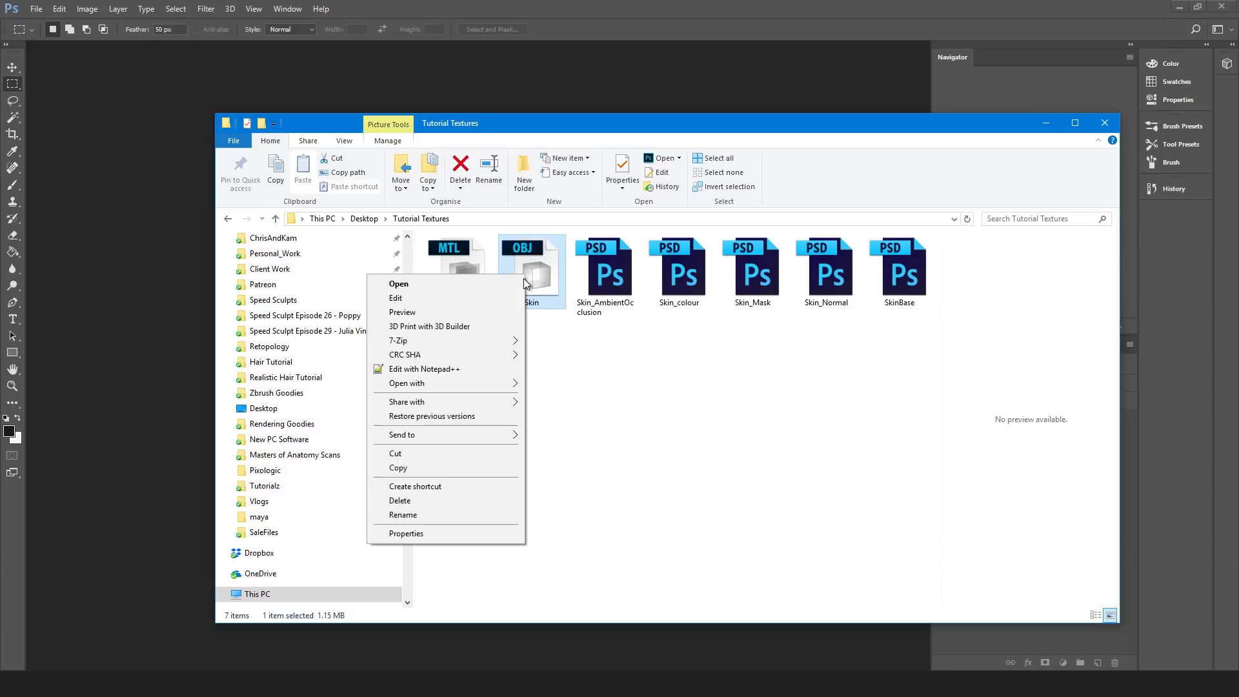
pyautogui.moveTo(486, 384)
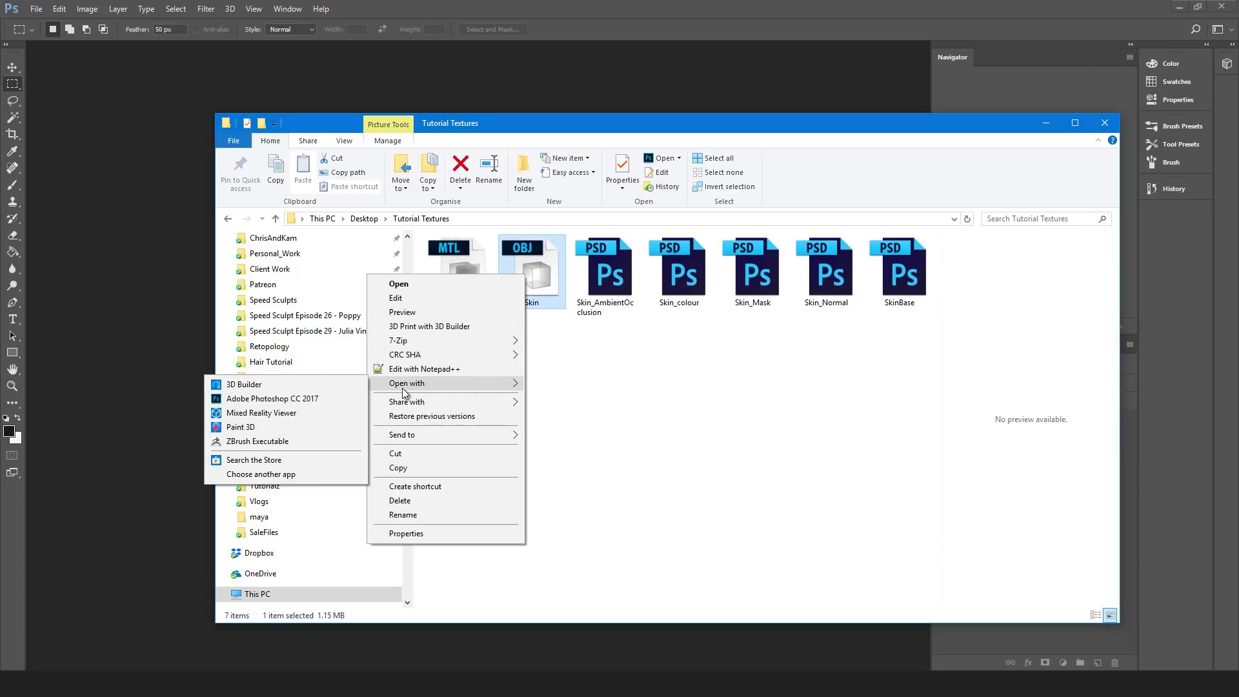
pyautogui.click(319, 399)
pyautogui.click(555, 221)
pyautogui.click(552, 268)
pyautogui.click(780, 153)
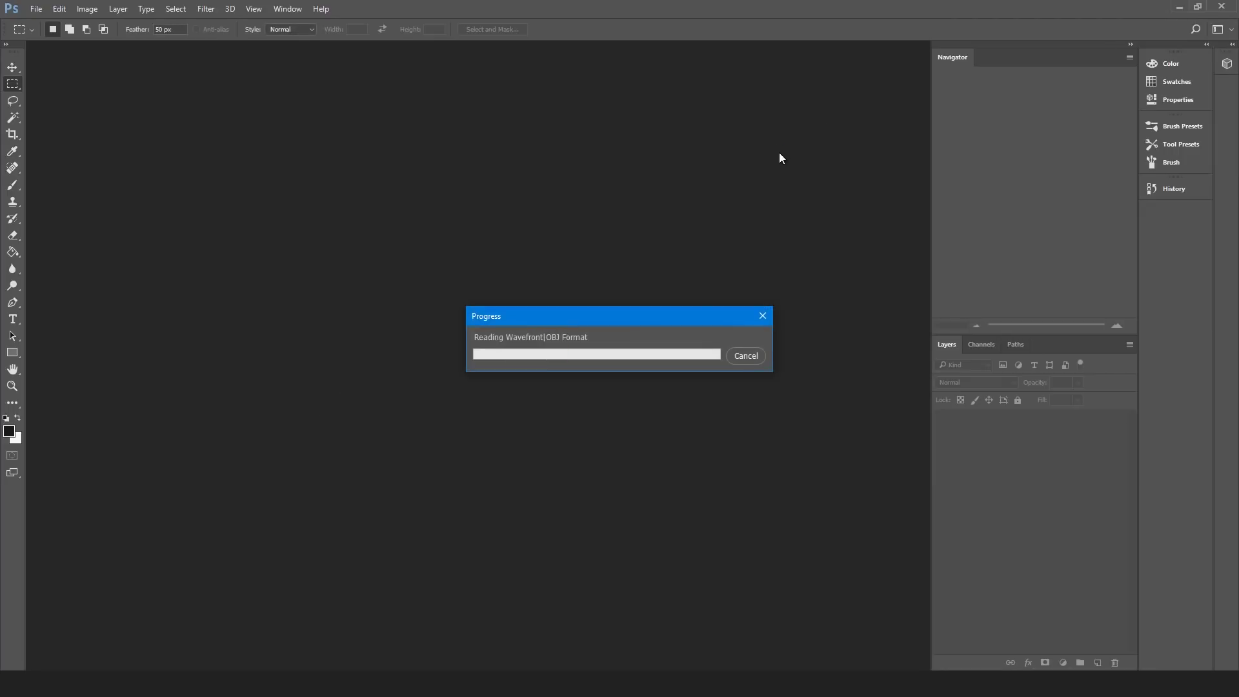
pyautogui.click(619, 258)
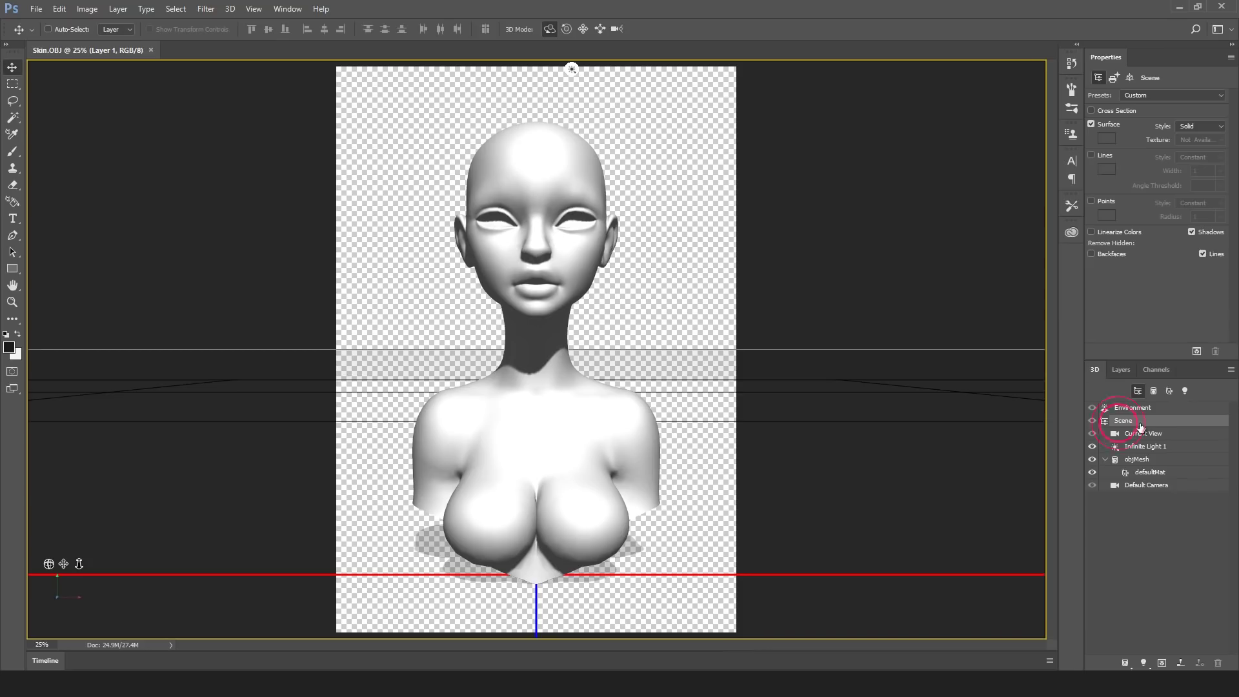
# - Set the 3D scene's surface style to Unlit Texture
pyautogui.click(1195, 127)
pyautogui.click(1198, 145)
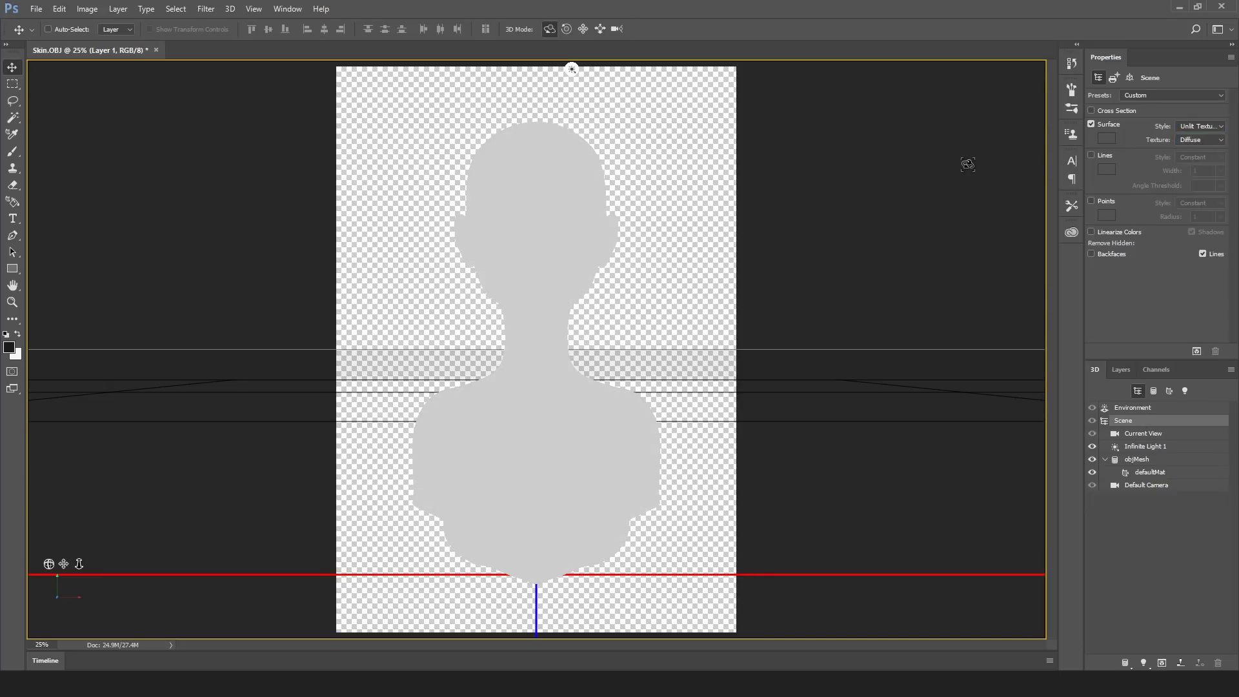
# - Replace the diffuse texture of the bust's defaultMat material with the SkinBase file
pyautogui.click(1167, 474)
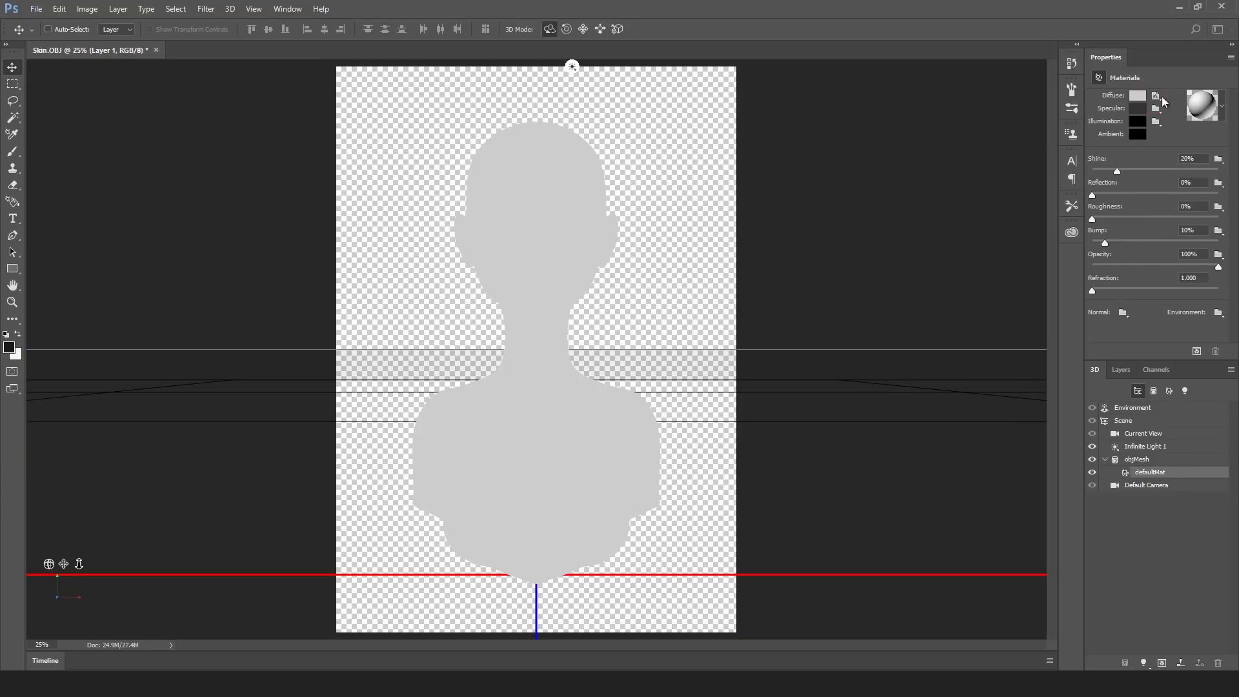
pyautogui.click(1156, 97)
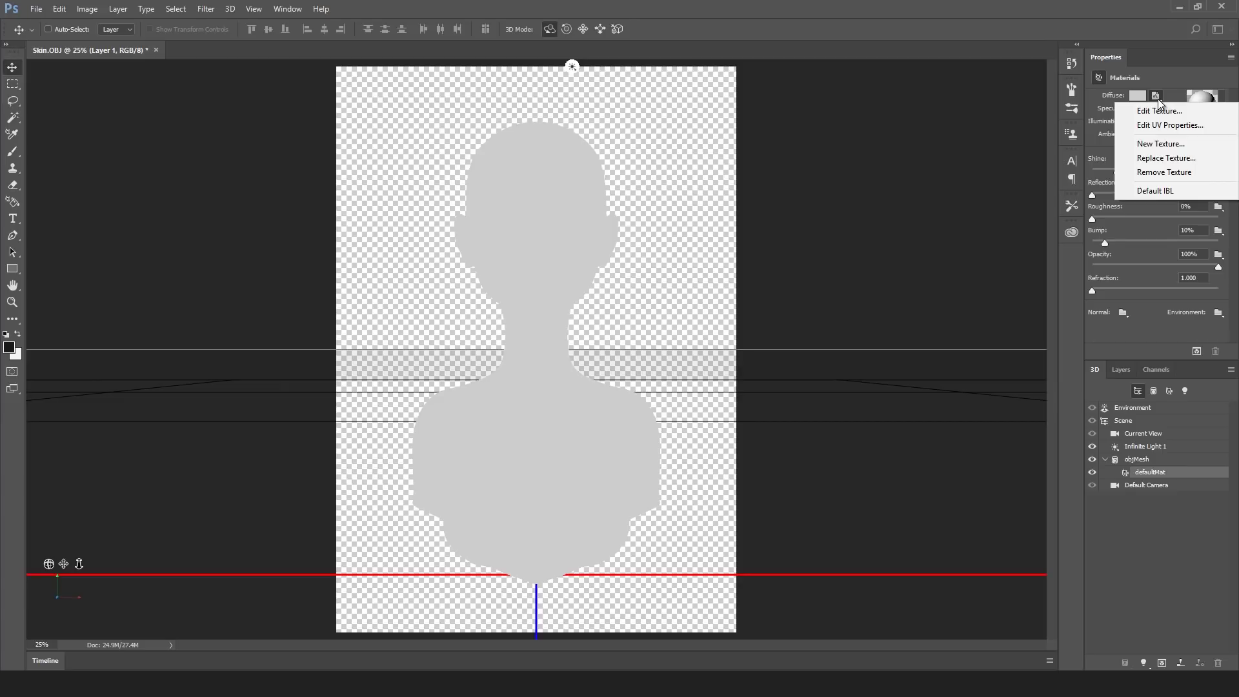
pyautogui.click(1160, 158)
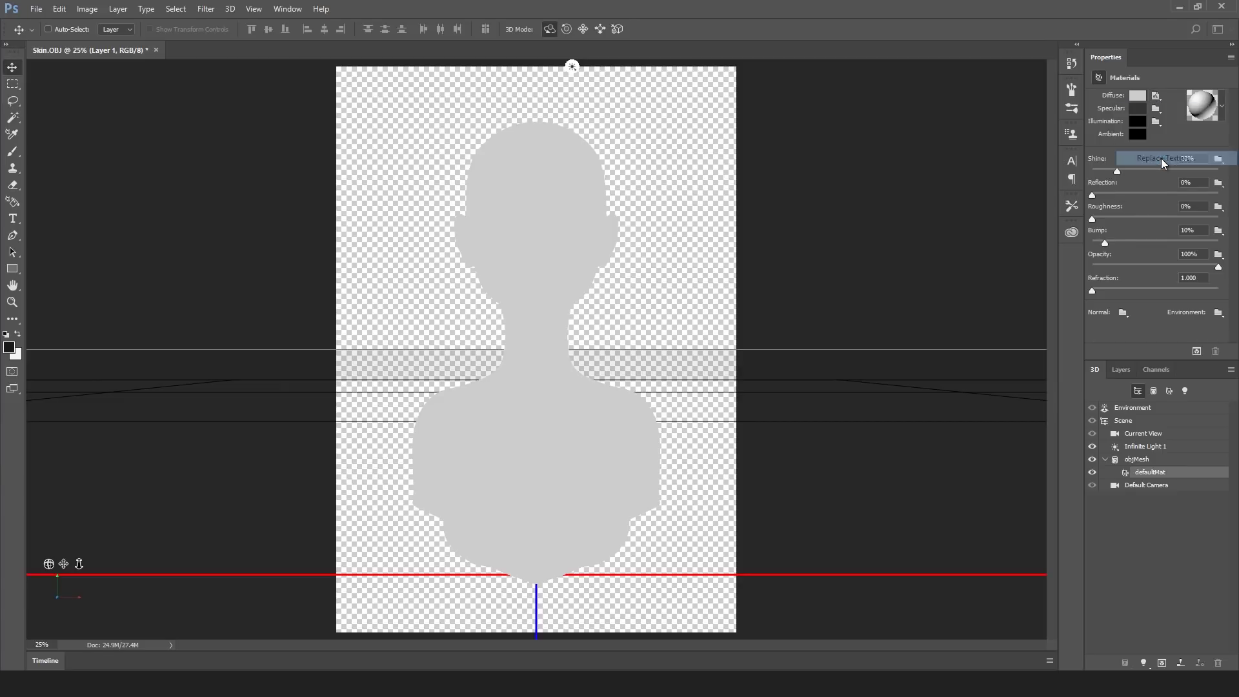
pyautogui.doubleClick(674, 105)
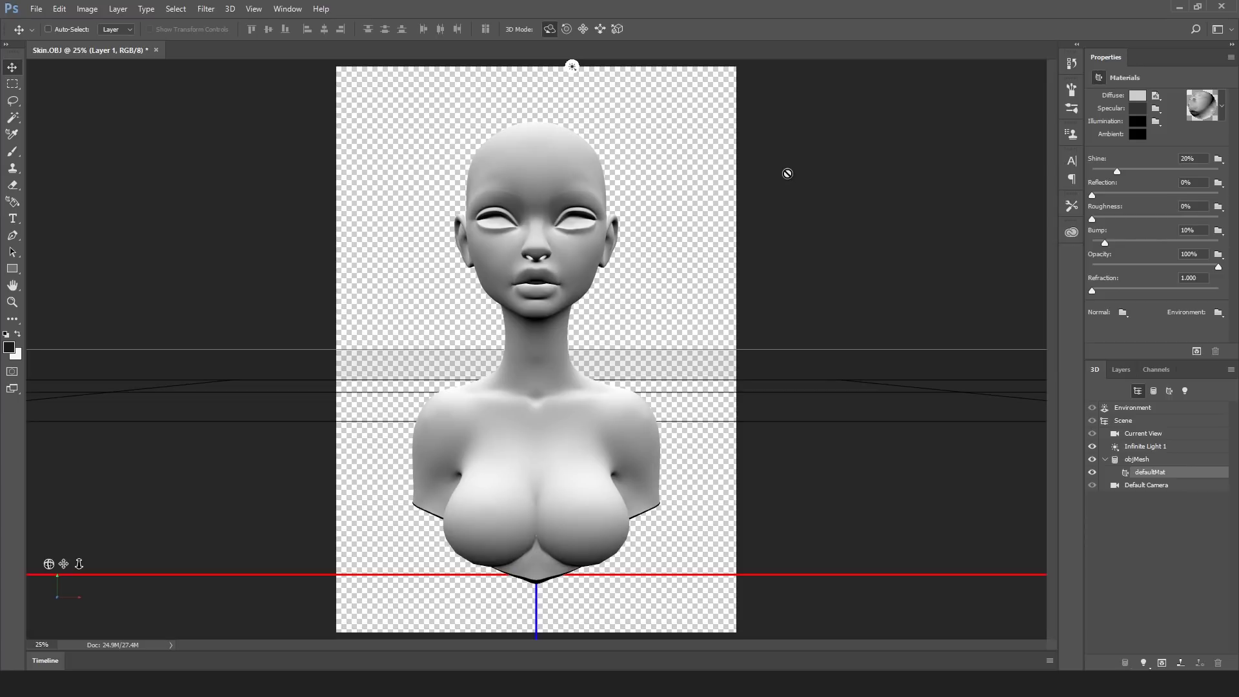
# - Orbit the camera to a three-quarter view of the bust and re-aim Infinite Light 1 closer to the viewing direction
pyautogui.click(671, 213)
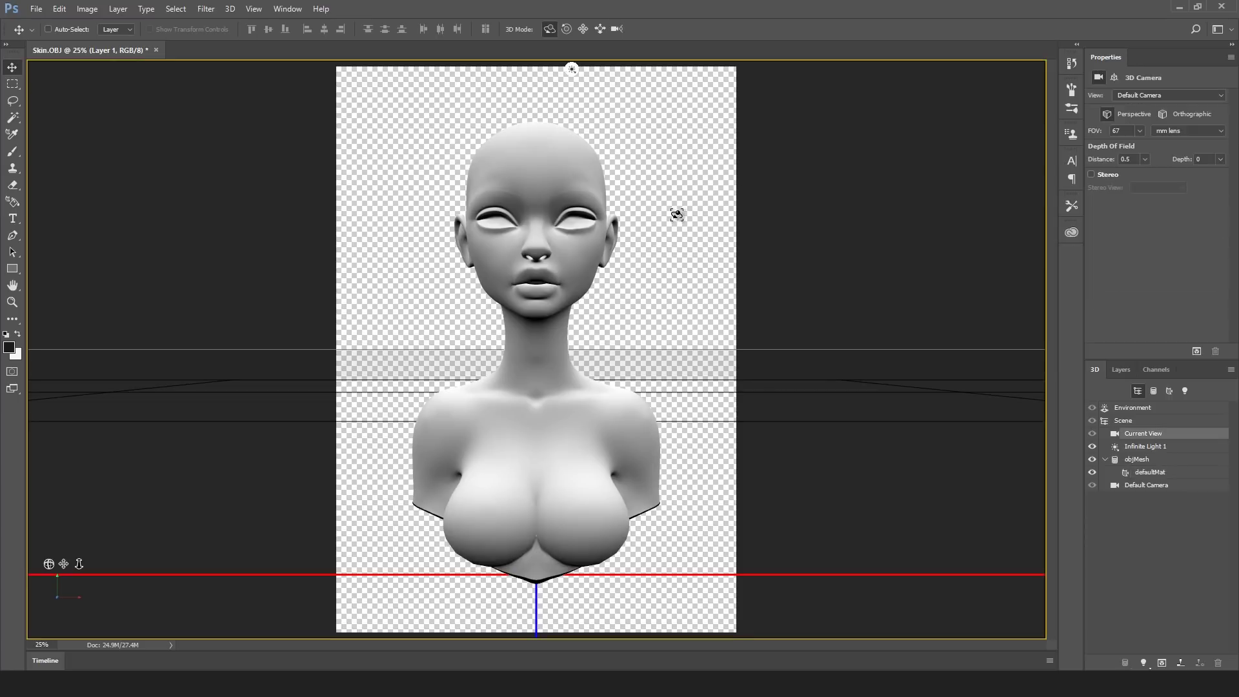
pyautogui.moveTo(676, 221); pyautogui.dragTo(708, 230)
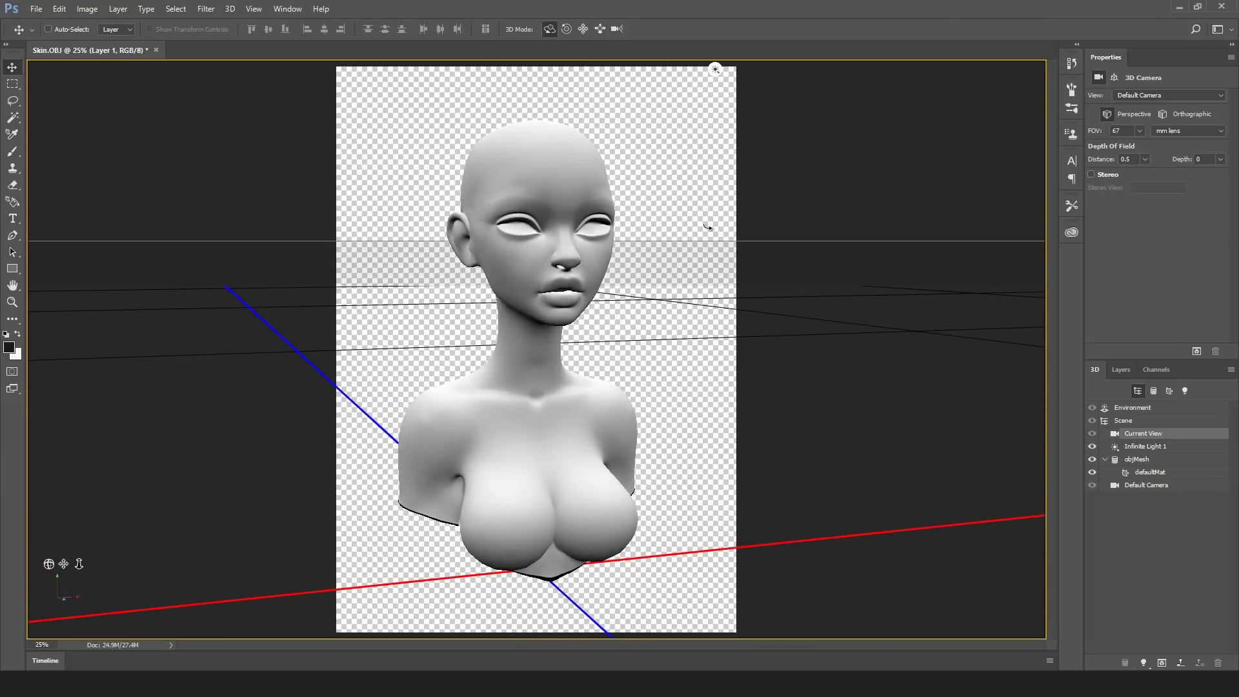
pyautogui.click(715, 68)
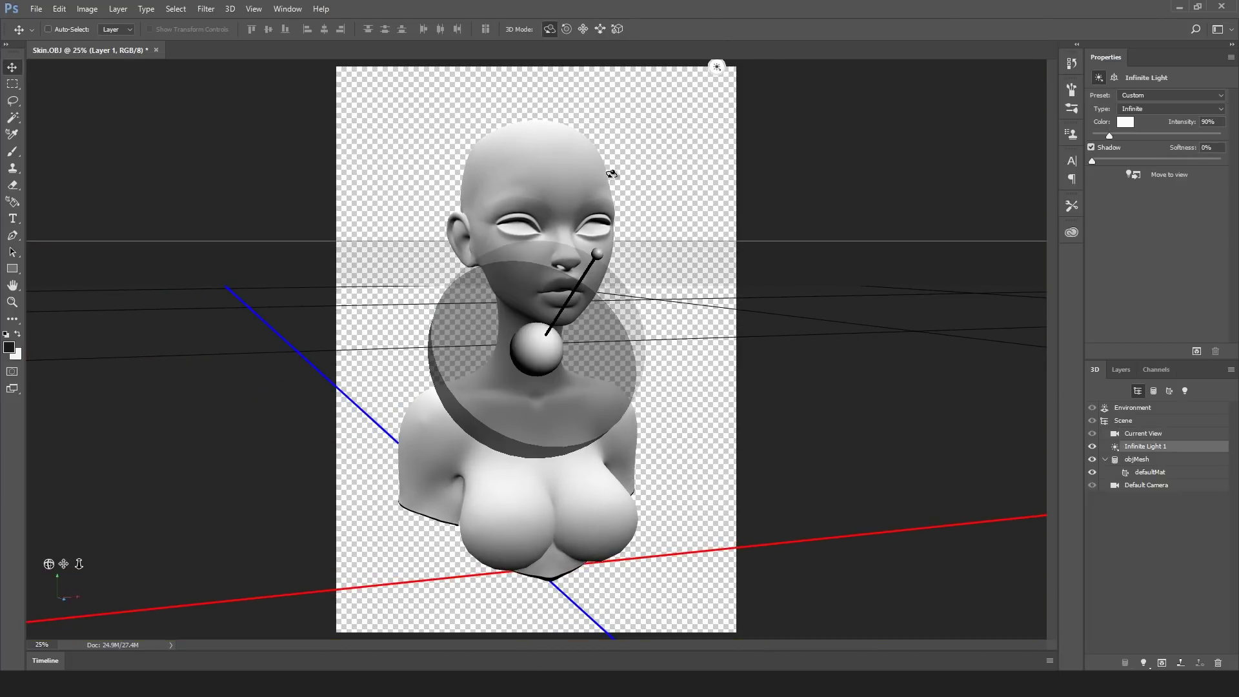
pyautogui.moveTo(592, 262)
pyautogui.mouseDown()
pyautogui.moveTo(498, 257)
pyautogui.moveTo(609, 351)
pyautogui.moveTo(436, 321)
pyautogui.moveTo(494, 299)
pyautogui.moveTo(629, 294)
pyautogui.moveTo(502, 223)
pyautogui.moveTo(429, 199)
pyautogui.moveTo(595, 338)
pyautogui.moveTo(534, 284)
pyautogui.moveTo(575, 318)
pyautogui.mouseUp()
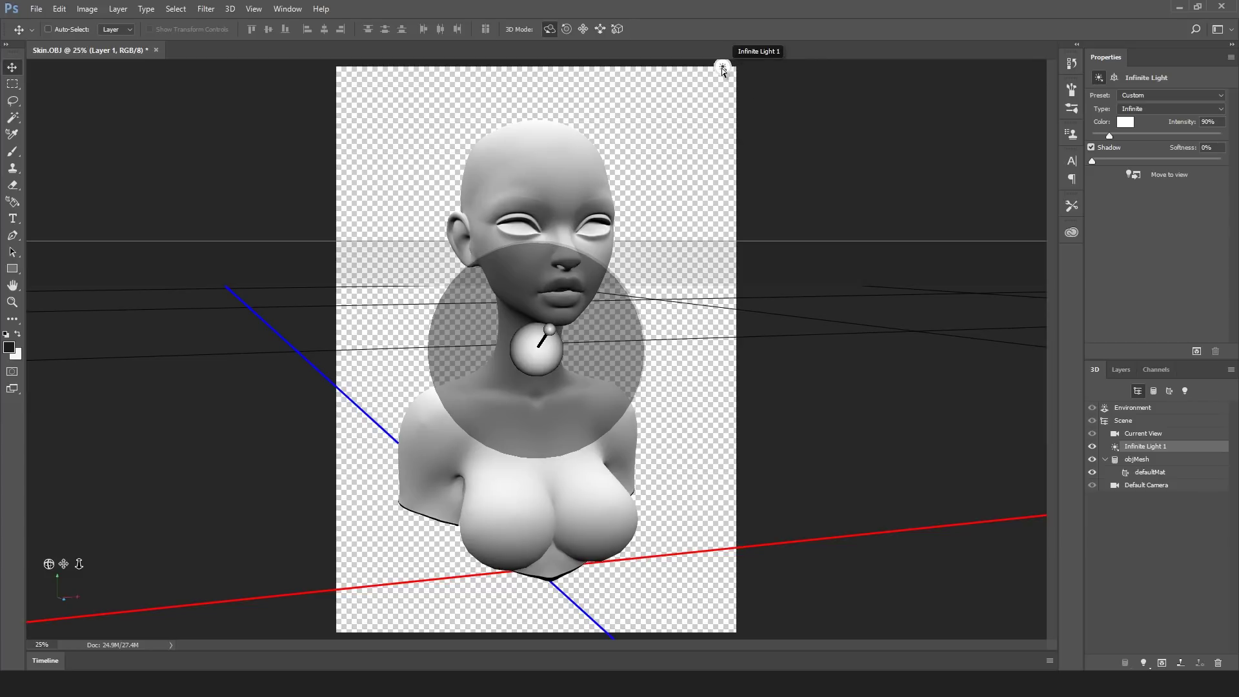
pyautogui.click(776, 181)
# - Open the diffuse texture of the bust's defaultMat material for editing and arrange the model and SkinBase texture in side-by-side floating windows
pyautogui.click(1154, 475)
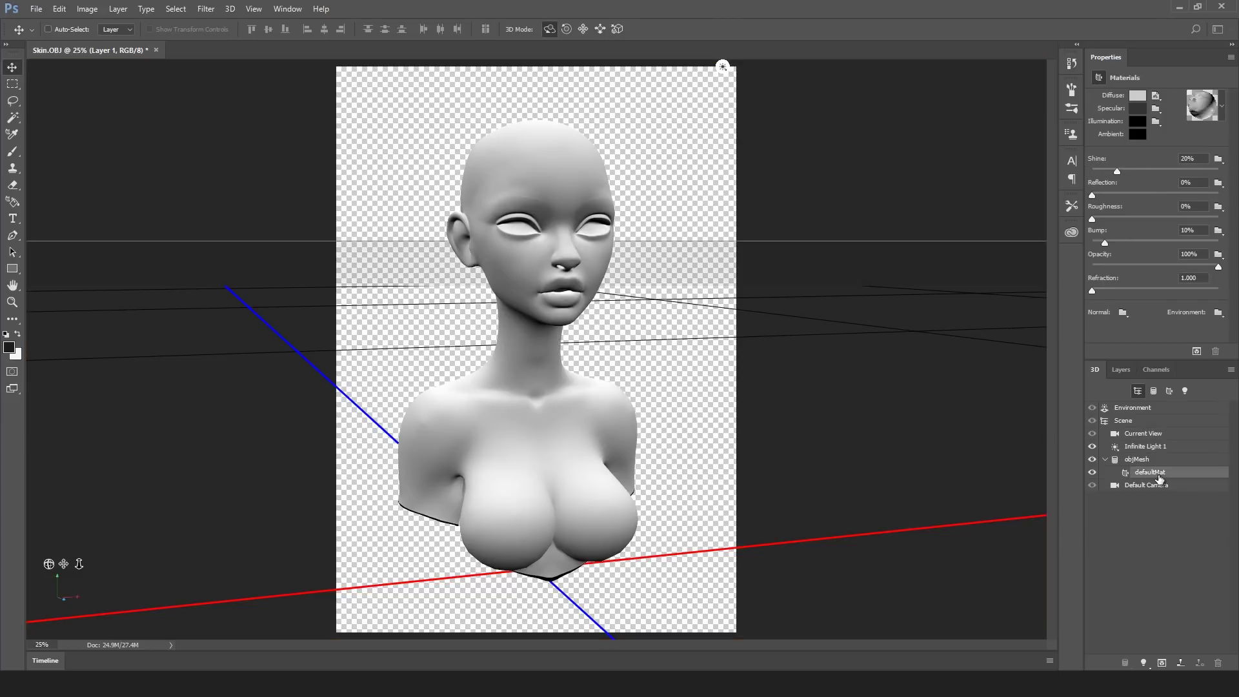
pyautogui.click(1156, 96)
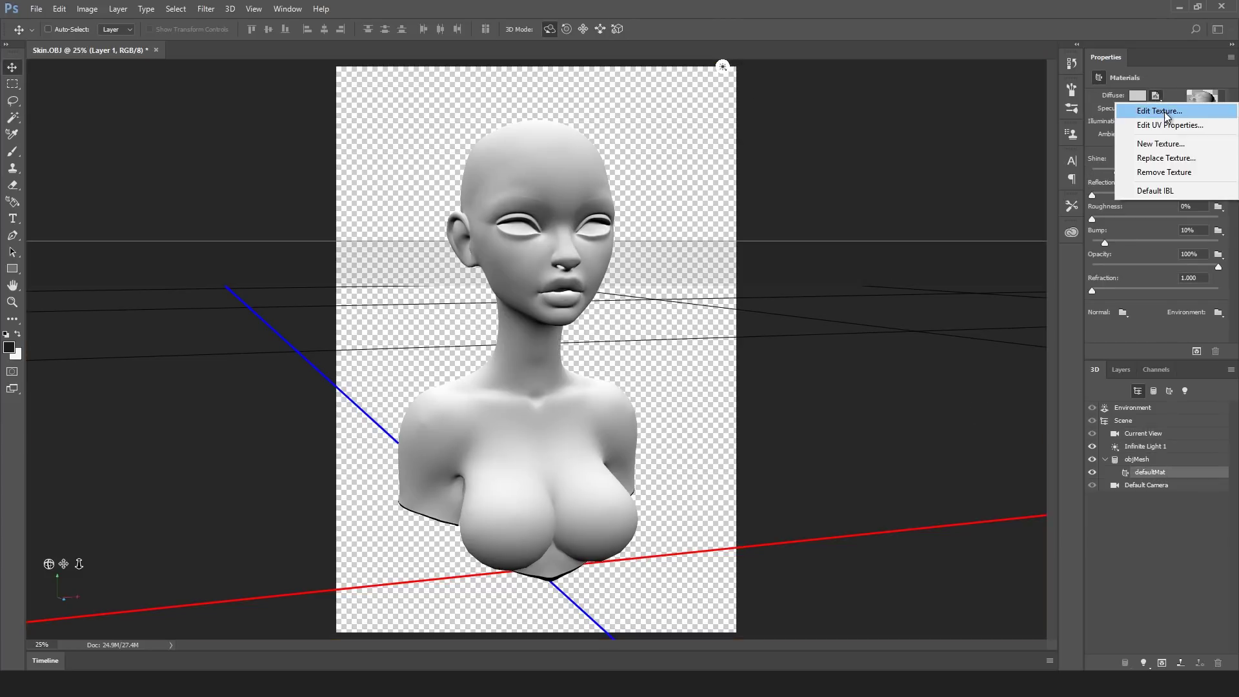
pyautogui.click(1164, 114)
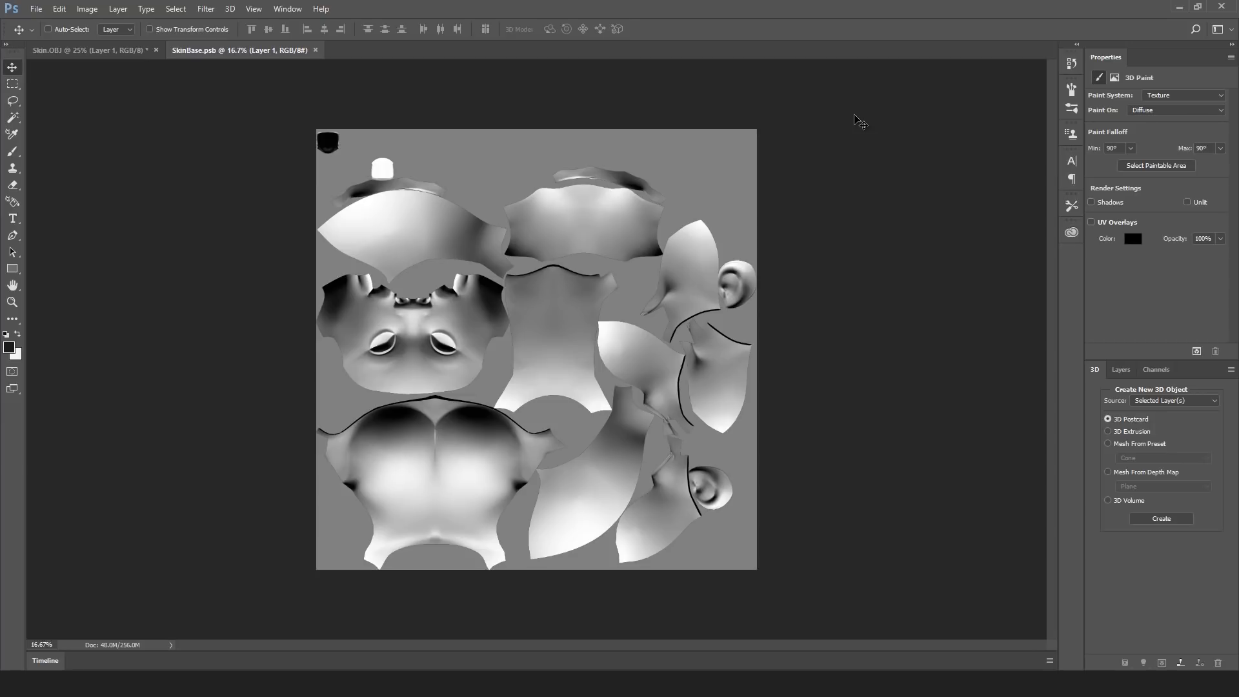
pyautogui.moveTo(262, 55); pyautogui.dragTo(548, 115)
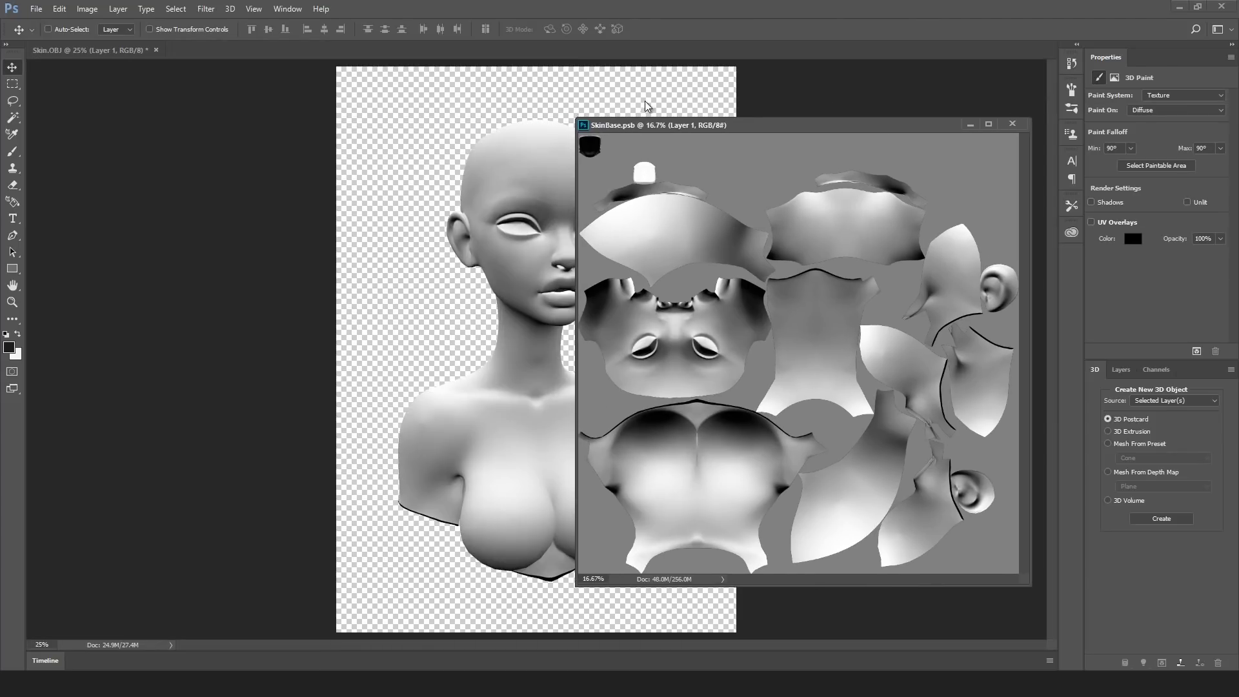
pyautogui.moveTo(79, 52); pyautogui.dragTo(124, 108)
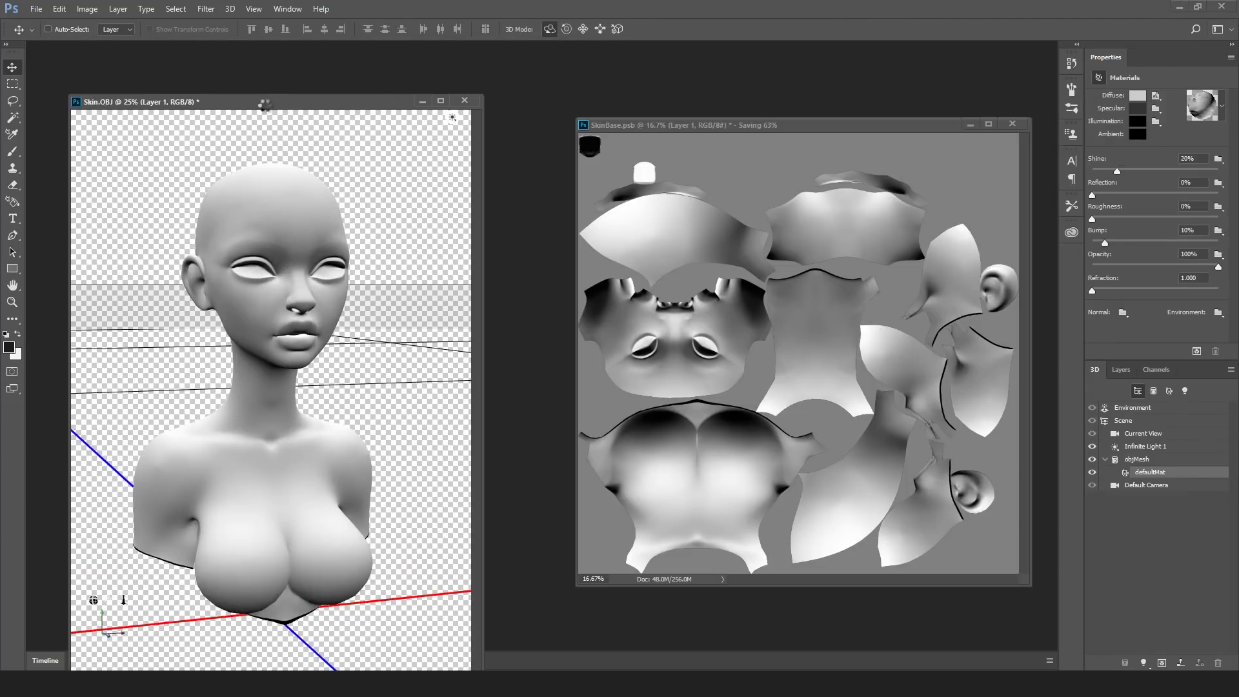
pyautogui.moveTo(277, 102); pyautogui.dragTo(285, 65)
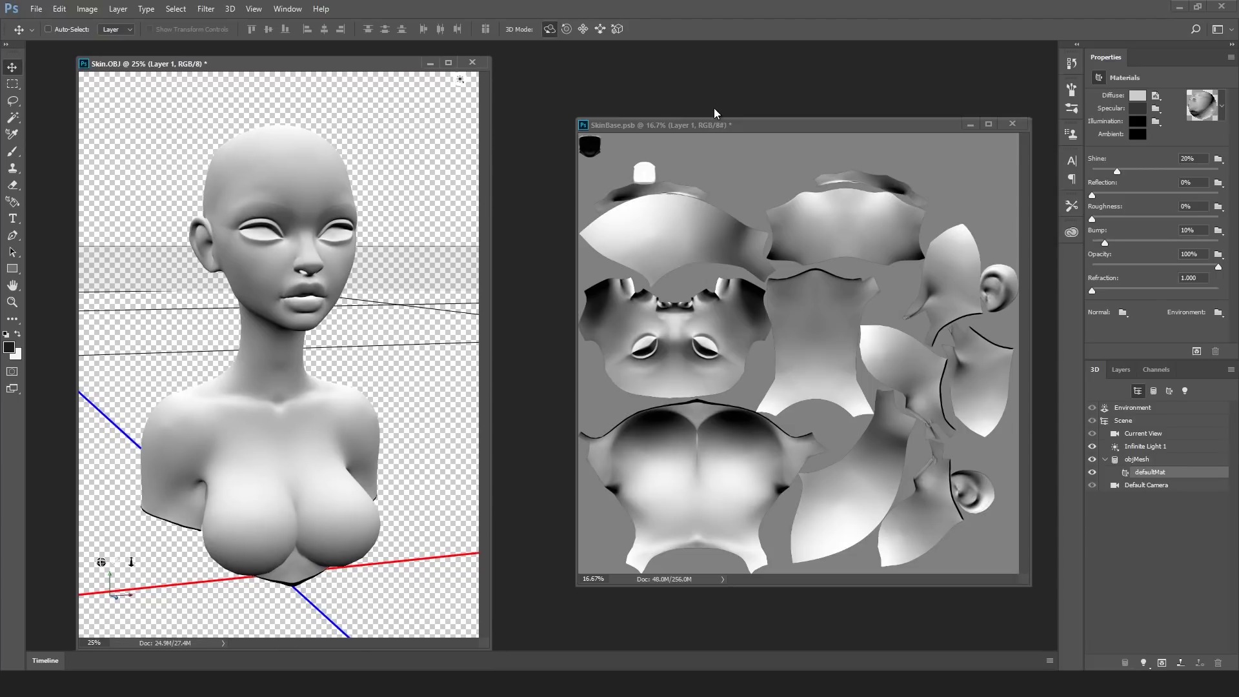
pyautogui.moveTo(756, 125); pyautogui.dragTo(725, 127)
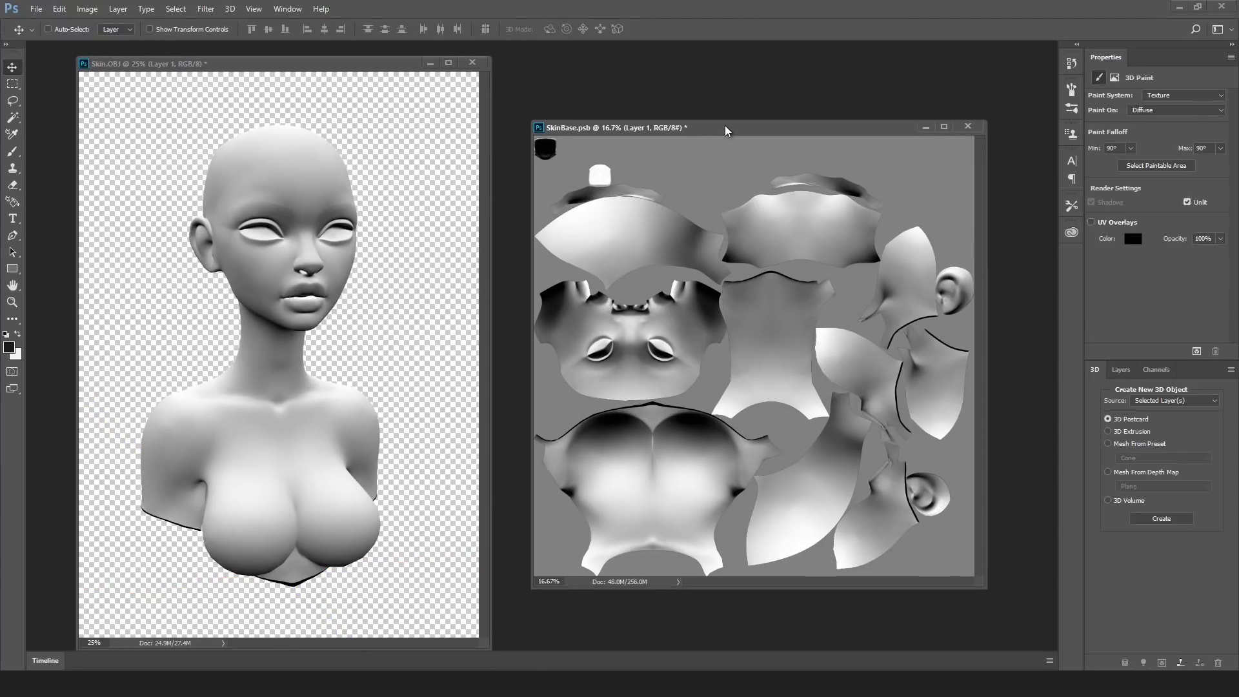
# - Add a Curves adjustment above Layer 1, raise the black point output to 98, lower the white point, and save to update the bust
pyautogui.click(1114, 371)
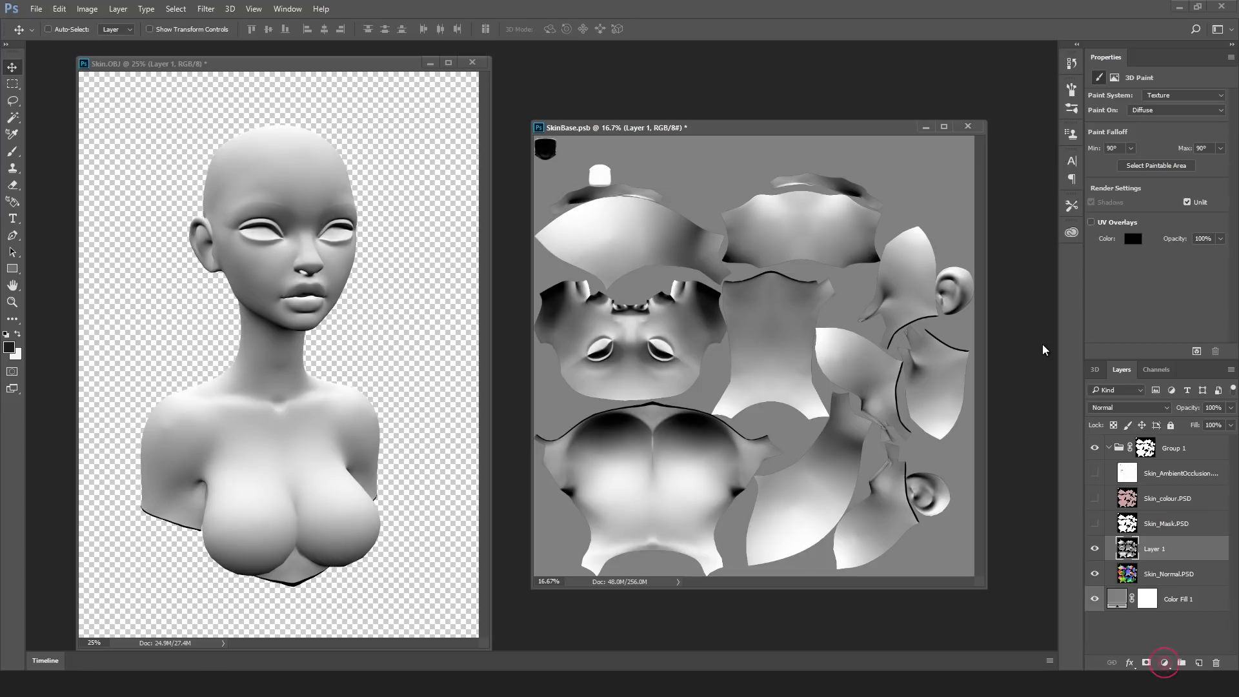
pyautogui.click(1166, 665)
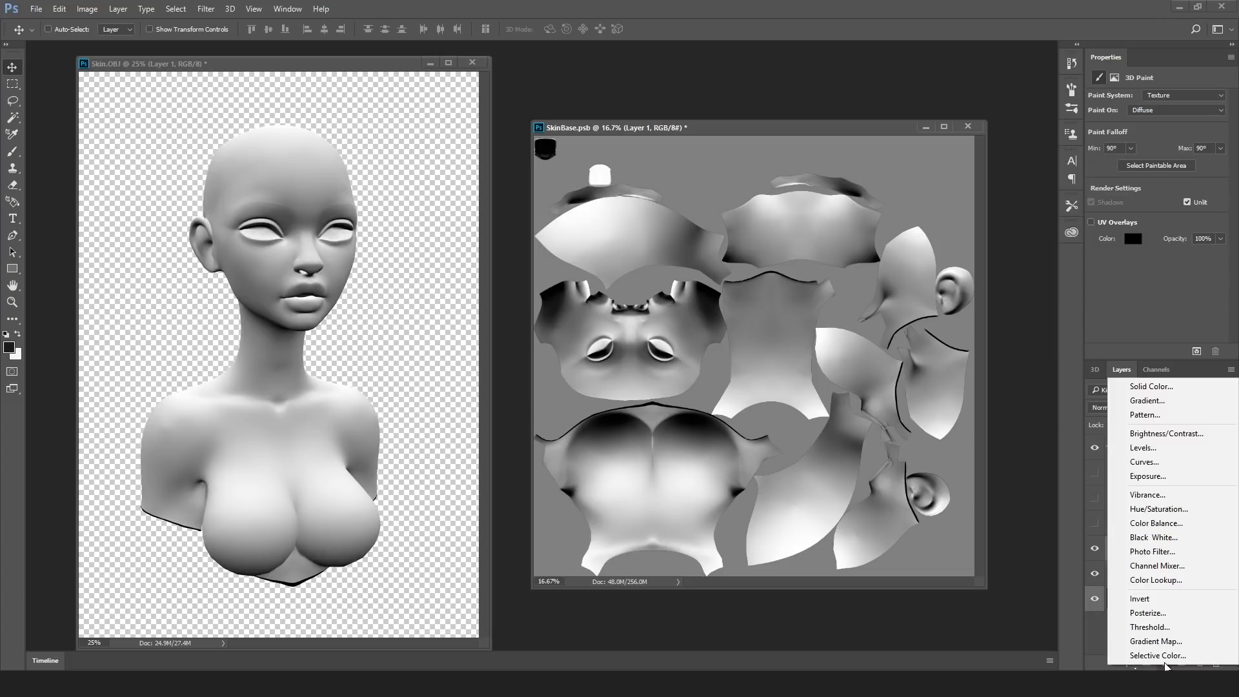
pyautogui.click(1154, 464)
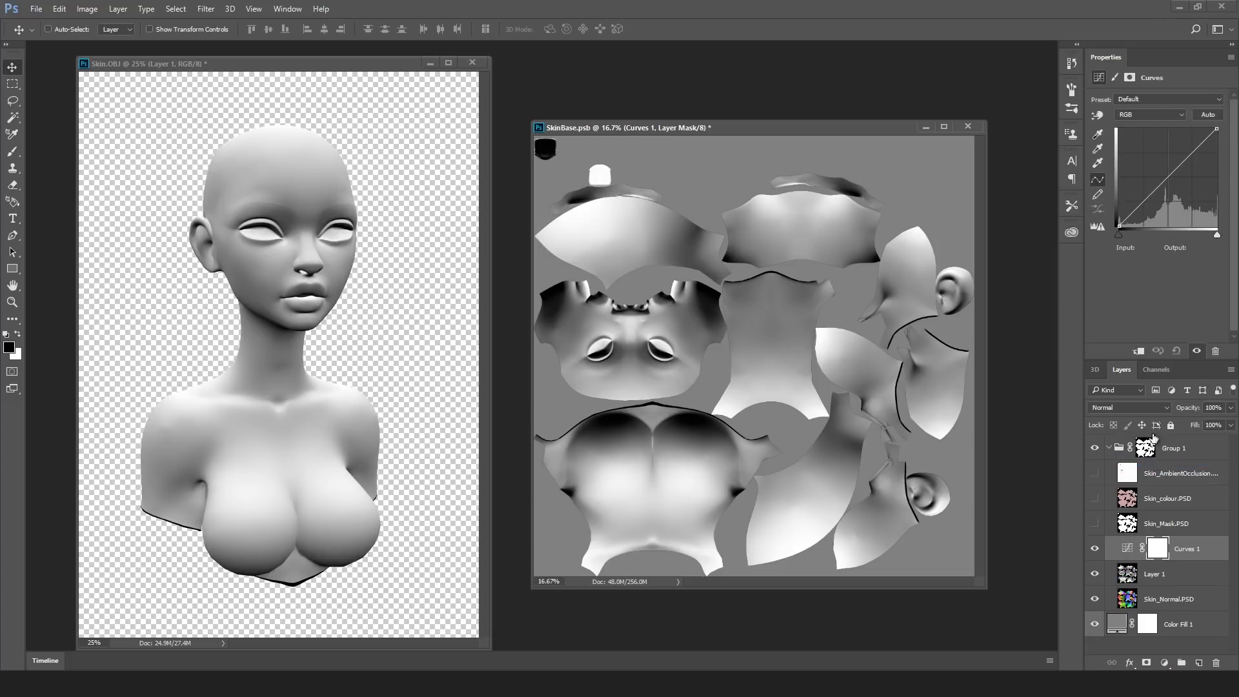
pyautogui.moveTo(1119, 227); pyautogui.dragTo(1113, 194)
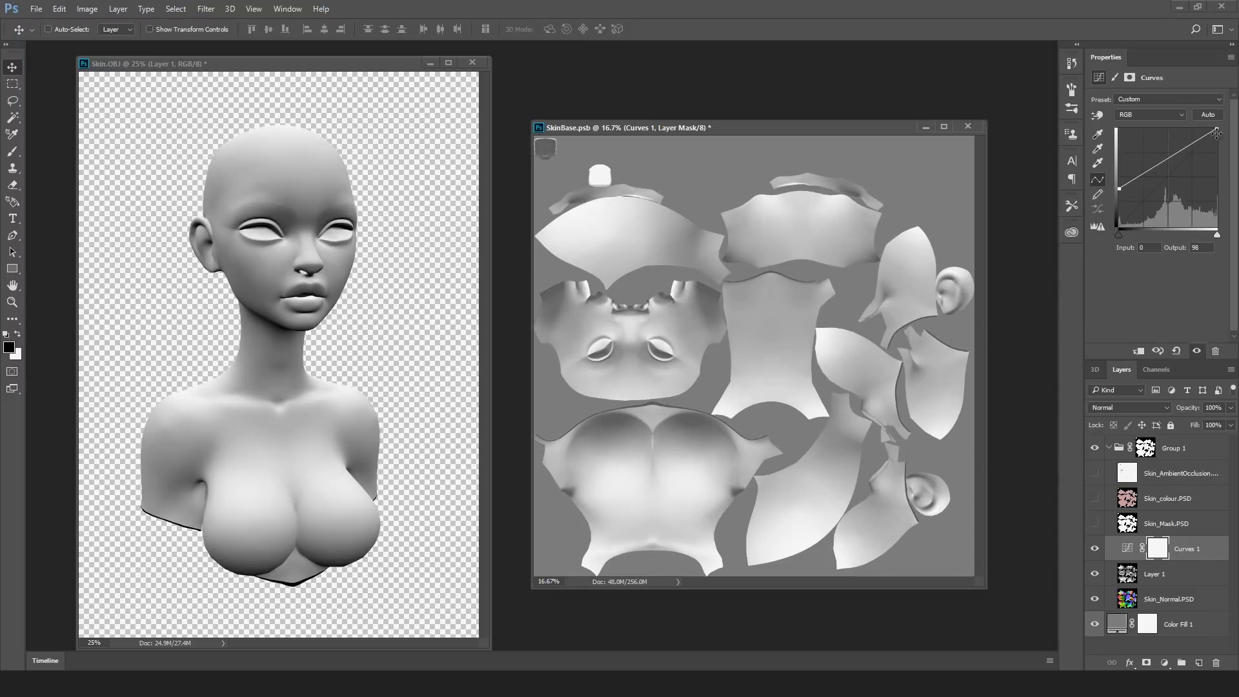
pyautogui.moveTo(1217, 129); pyautogui.dragTo(1217, 158)
pyautogui.hotkey('ctrl', 's')
pyautogui.click(413, 185)
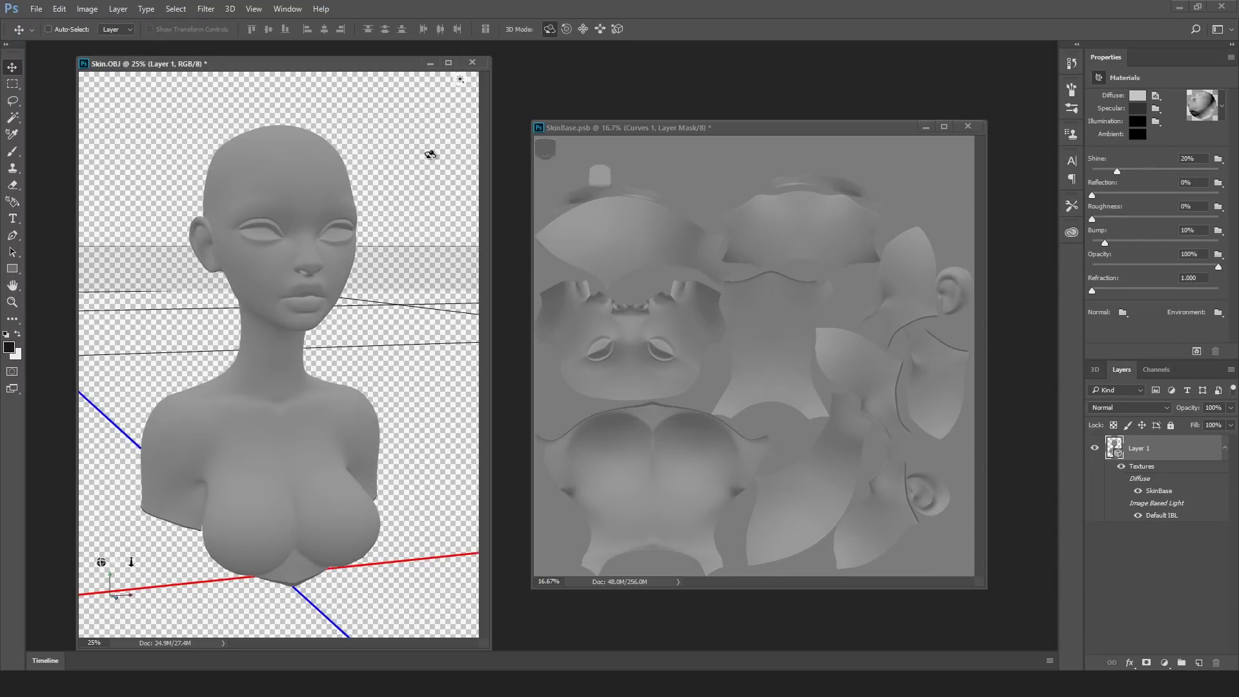
# - Show the Skin_AmbientOcclusion layer in the SkinBase texture and set its blend mode to Multiply
pyautogui.click(853, 127)
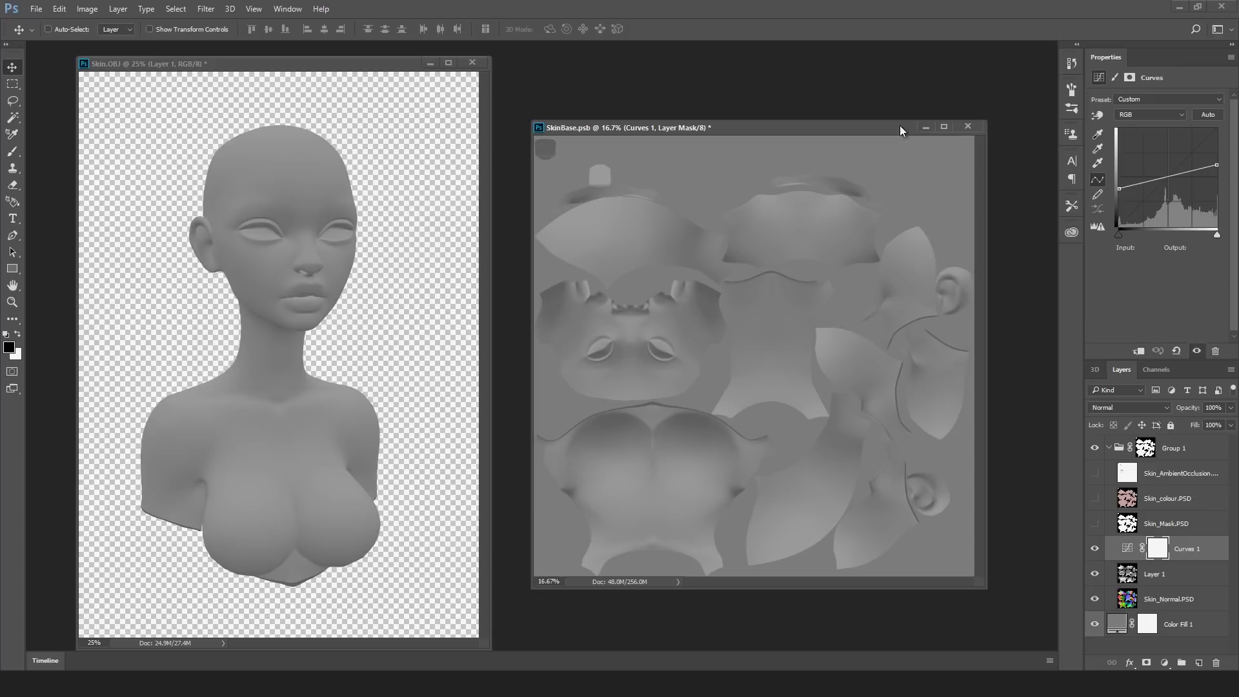
pyautogui.click(1095, 473)
pyautogui.click(1182, 475)
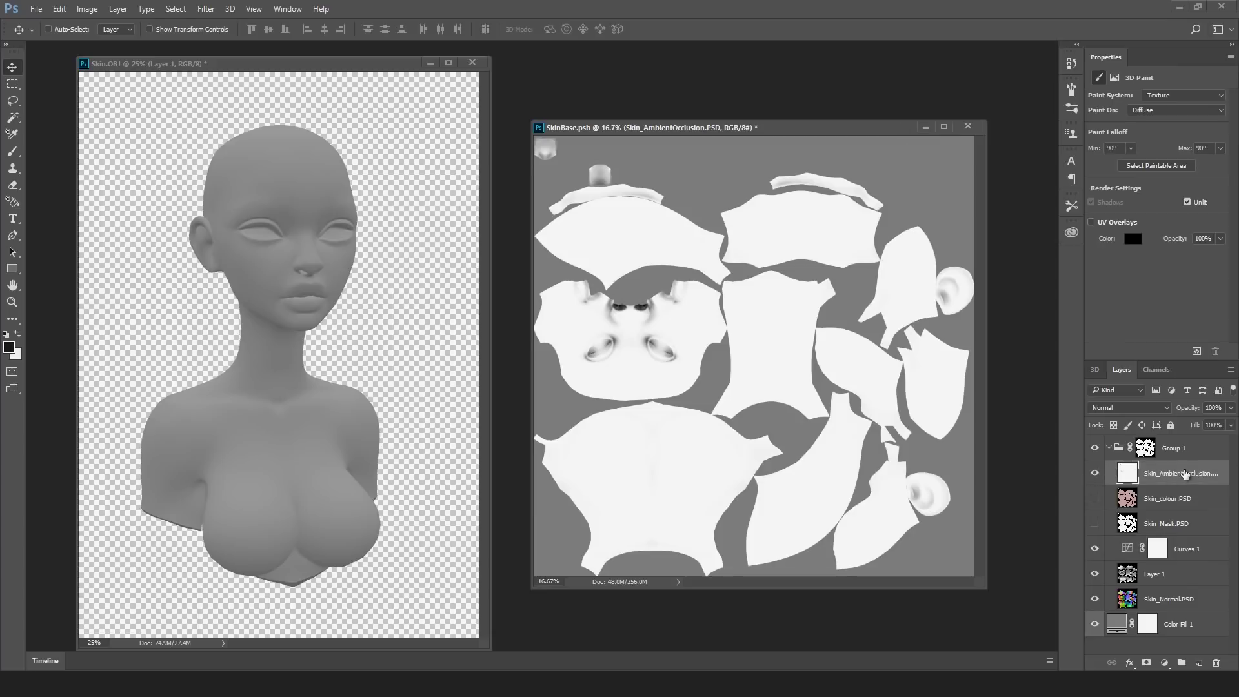
pyautogui.click(1105, 407)
pyautogui.click(1114, 449)
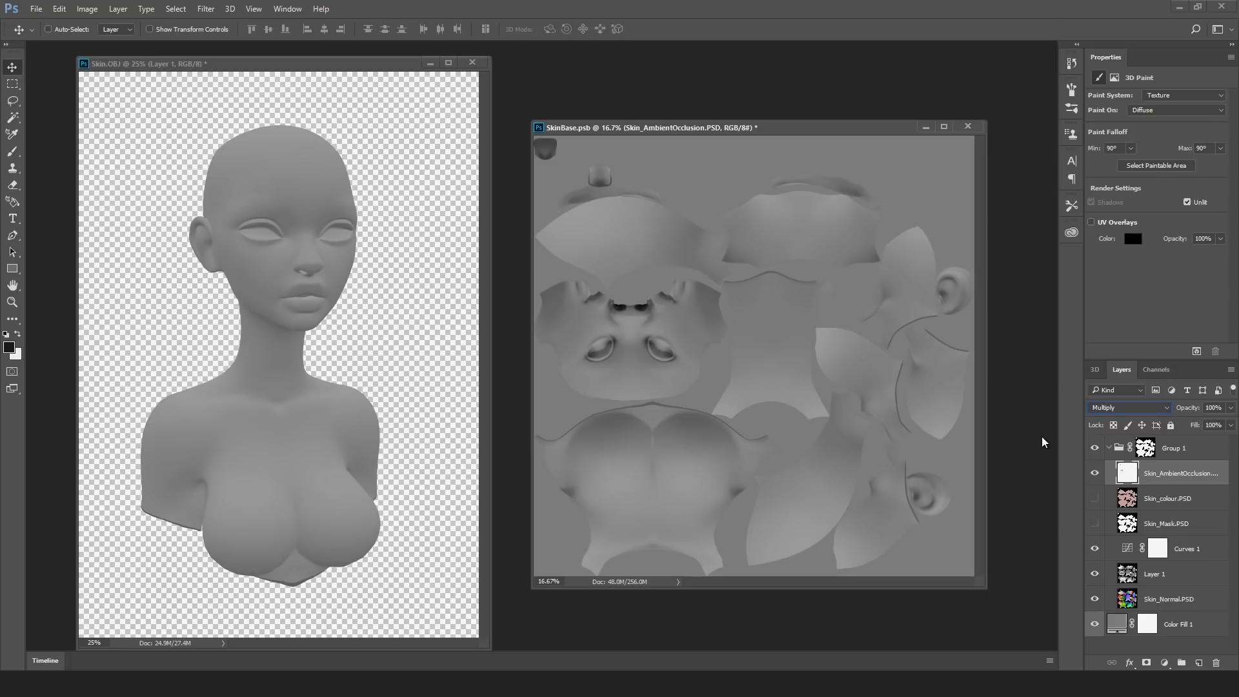
# - Lower the Skin_AmbientOcclusion layer's opacity to 45% and check the shading on the bust
pyautogui.click(1231, 408)
pyautogui.moveTo(1229, 424); pyautogui.dragTo(1197, 424)
pyautogui.click(445, 350)
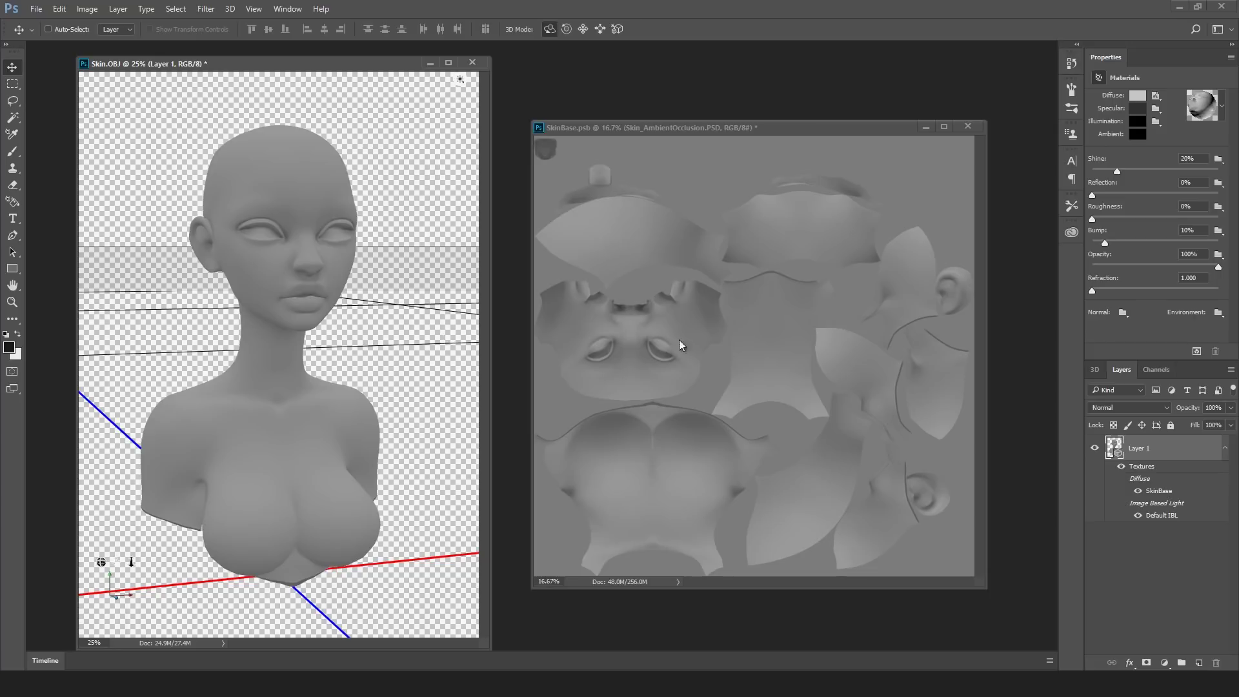
pyautogui.click(957, 194)
pyautogui.click(1230, 407)
pyautogui.moveTo(1197, 423); pyautogui.dragTo(1188, 424)
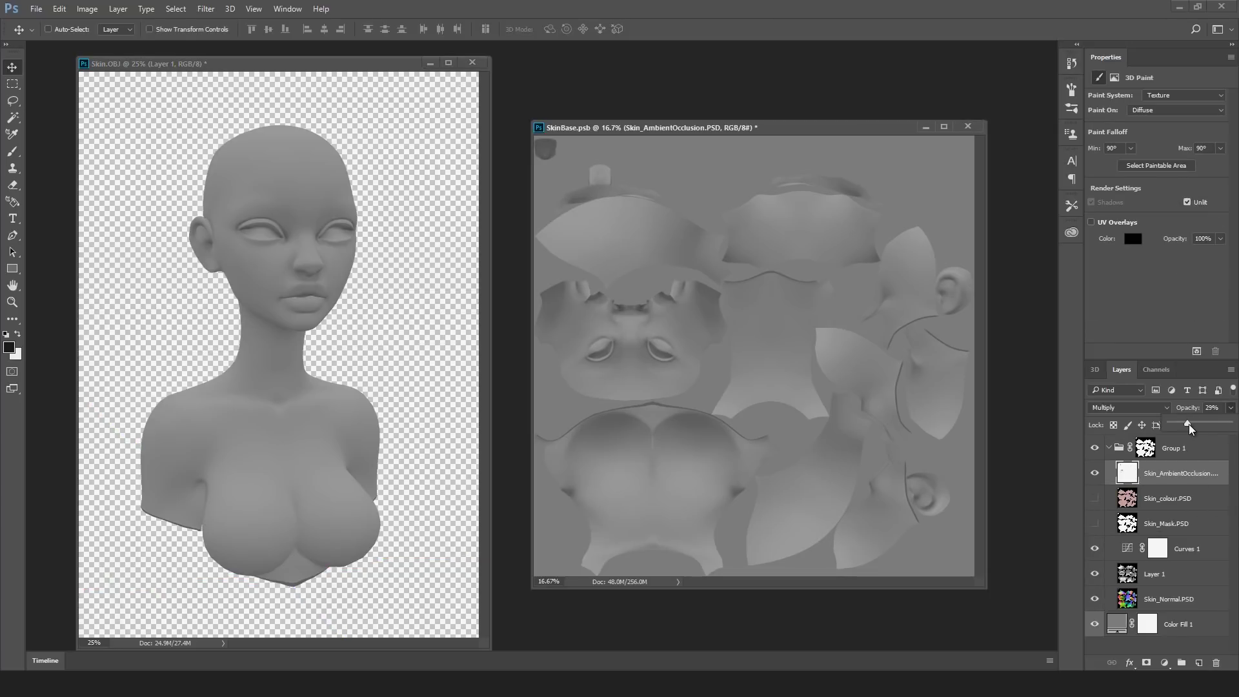
pyautogui.click(386, 337)
# - Show the Skin_colour layer above Skin_AmbientOcclusion, set it to Overlay, and update the bust with the saved texture
pyautogui.click(838, 127)
pyautogui.click(1167, 498)
pyautogui.moveTo(1167, 480); pyautogui.dragTo(1168, 463)
pyautogui.click(1148, 405)
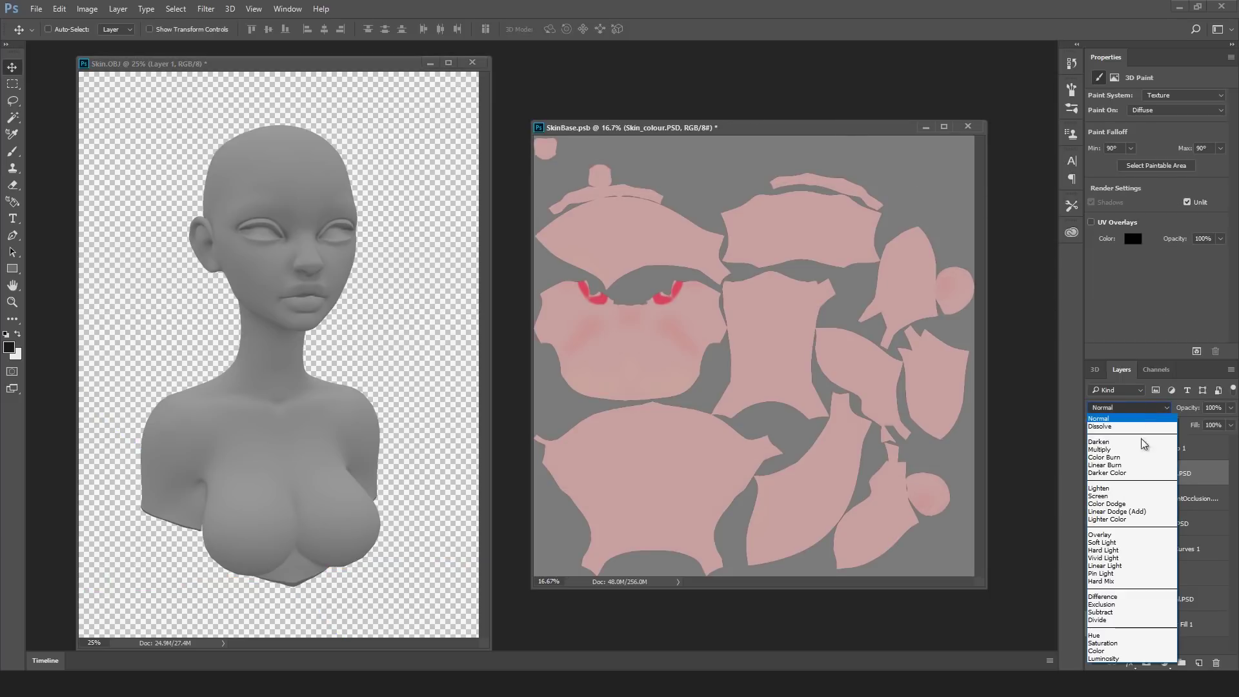
pyautogui.click(1127, 540)
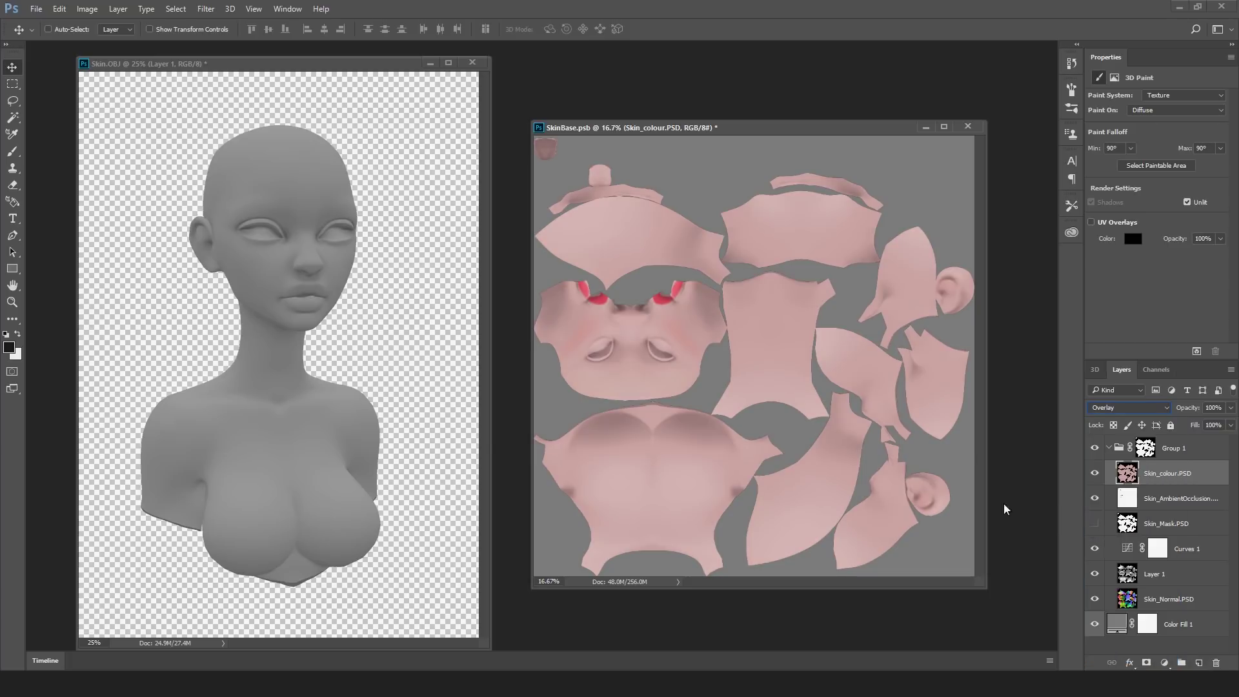
pyautogui.click(451, 339)
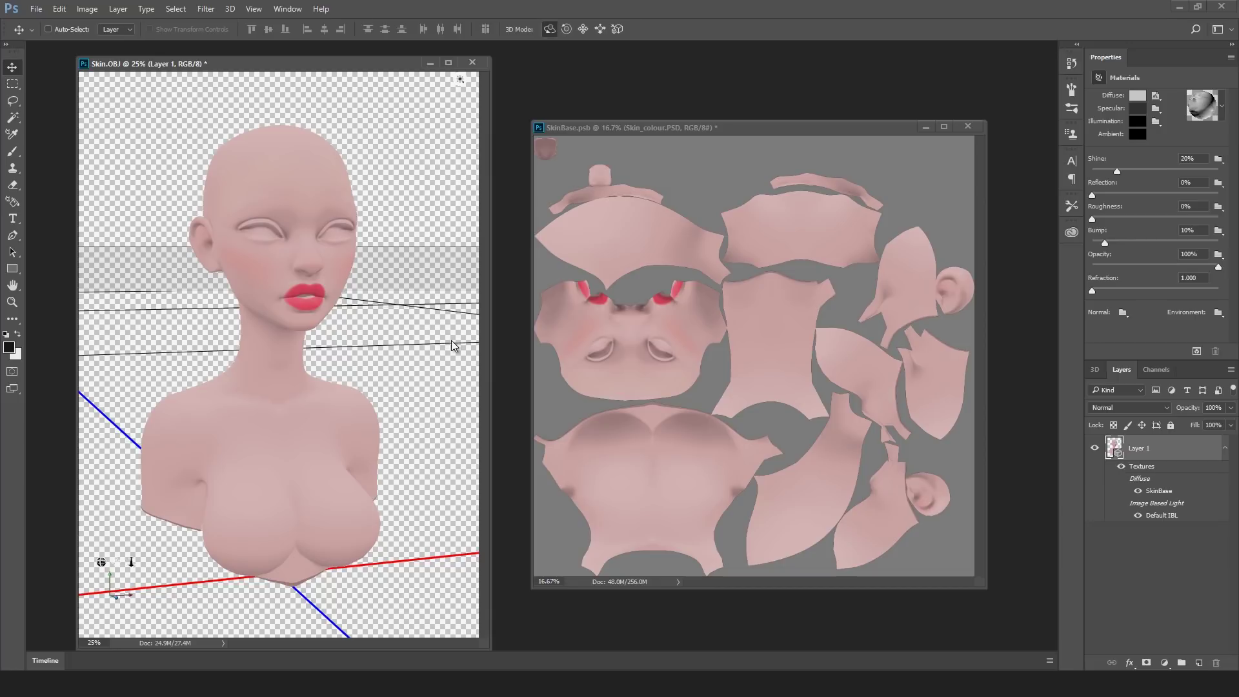
# - Add a Solid Color fill layer in crimson #f01d3b above the Skin_colour layer
pyautogui.click(866, 149)
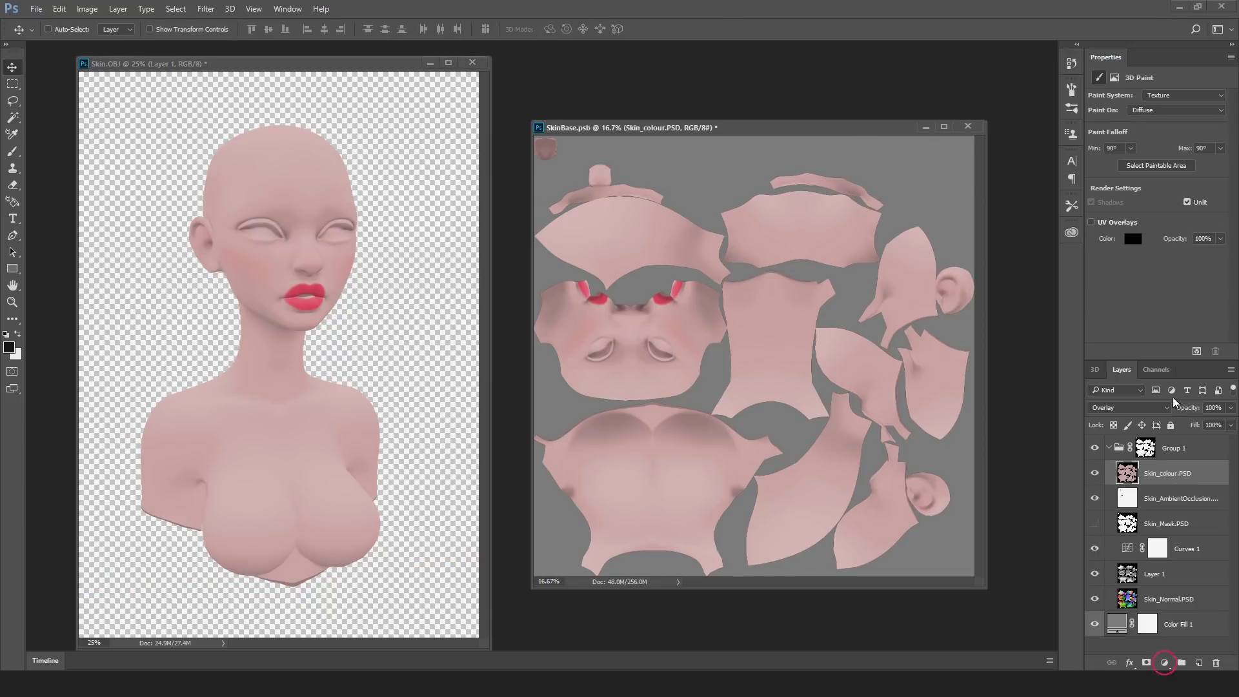
pyautogui.click(1164, 663)
pyautogui.click(1180, 381)
pyautogui.click(1013, 248)
pyautogui.click(1014, 259)
pyautogui.moveTo(1046, 255); pyautogui.dragTo(1051, 251)
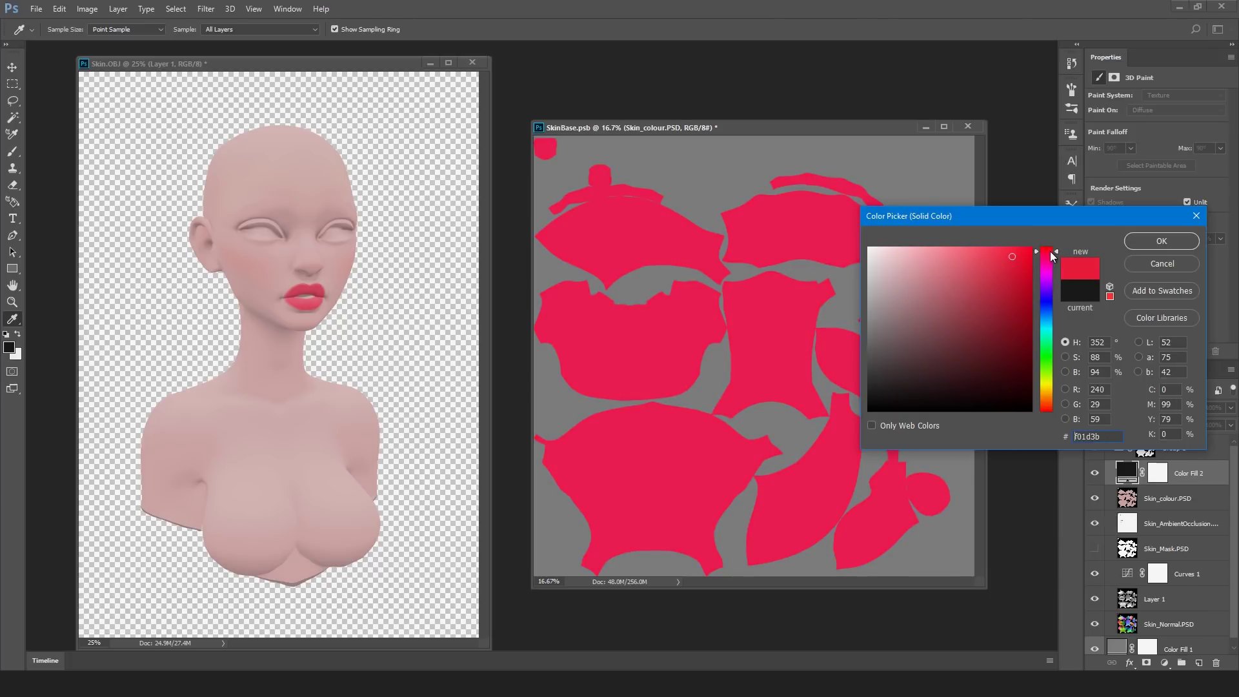
pyautogui.click(1164, 241)
# - Rename Layer 1 as Green Channel
pyautogui.doubleClick(1168, 596)
pyautogui.write('Green Channel')
pyautogui.press('Return')
# - Duplicate the Green Channel layer, move the copy above the crimson fill layer, and invert it
pyautogui.rightClick(1195, 600)
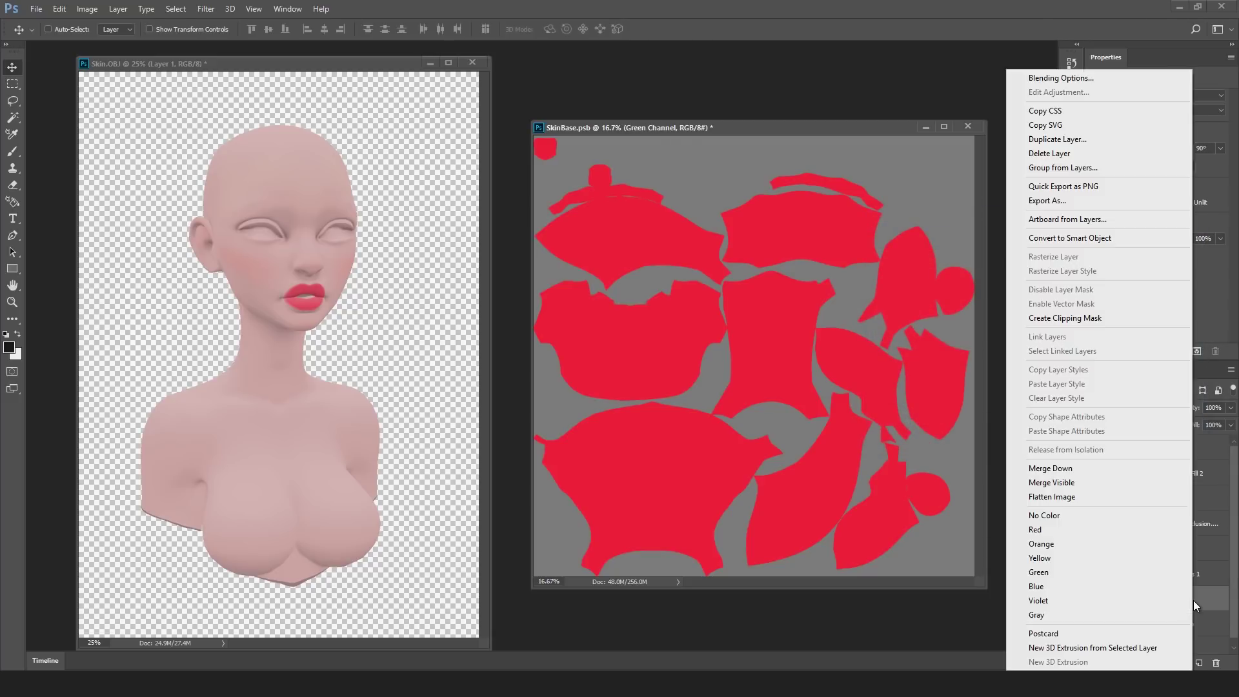
pyautogui.click(1113, 139)
pyautogui.click(730, 210)
pyautogui.moveTo(1174, 599); pyautogui.dragTo(1199, 462)
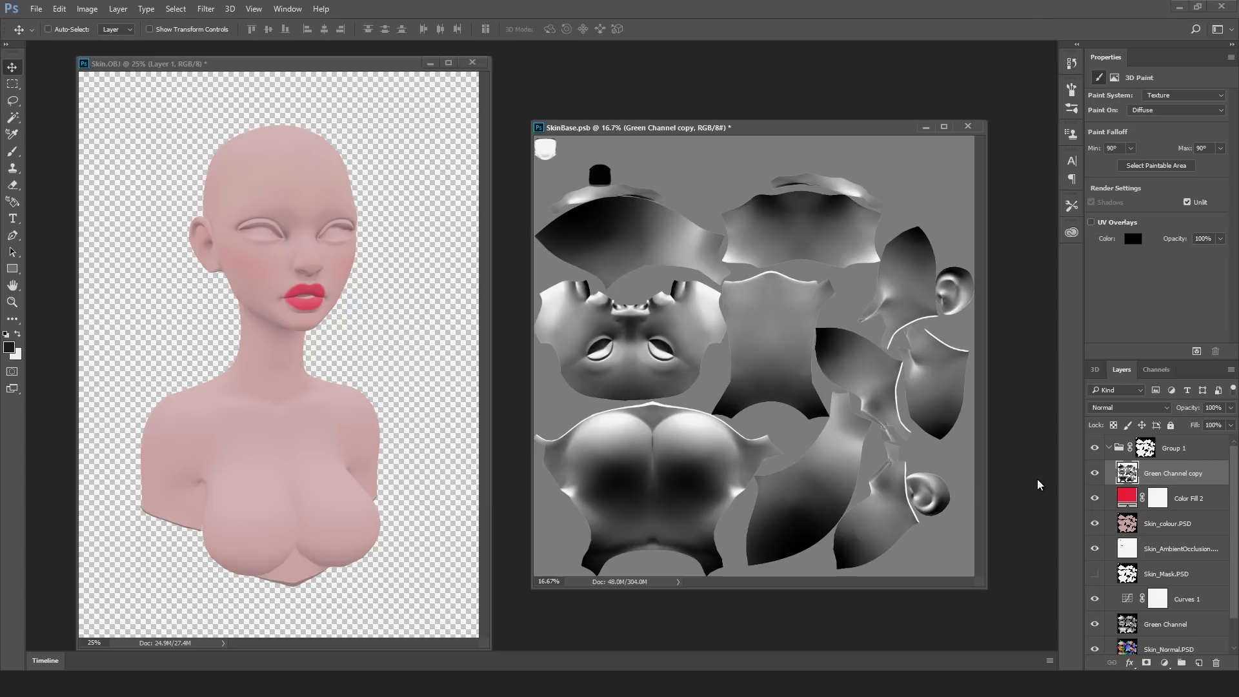
# - Copy the whole inverted Green Channel copy, hide that layer, and paste the image into the crimson fill layer's mask
pyautogui.hotkey('ctrl', 'a')
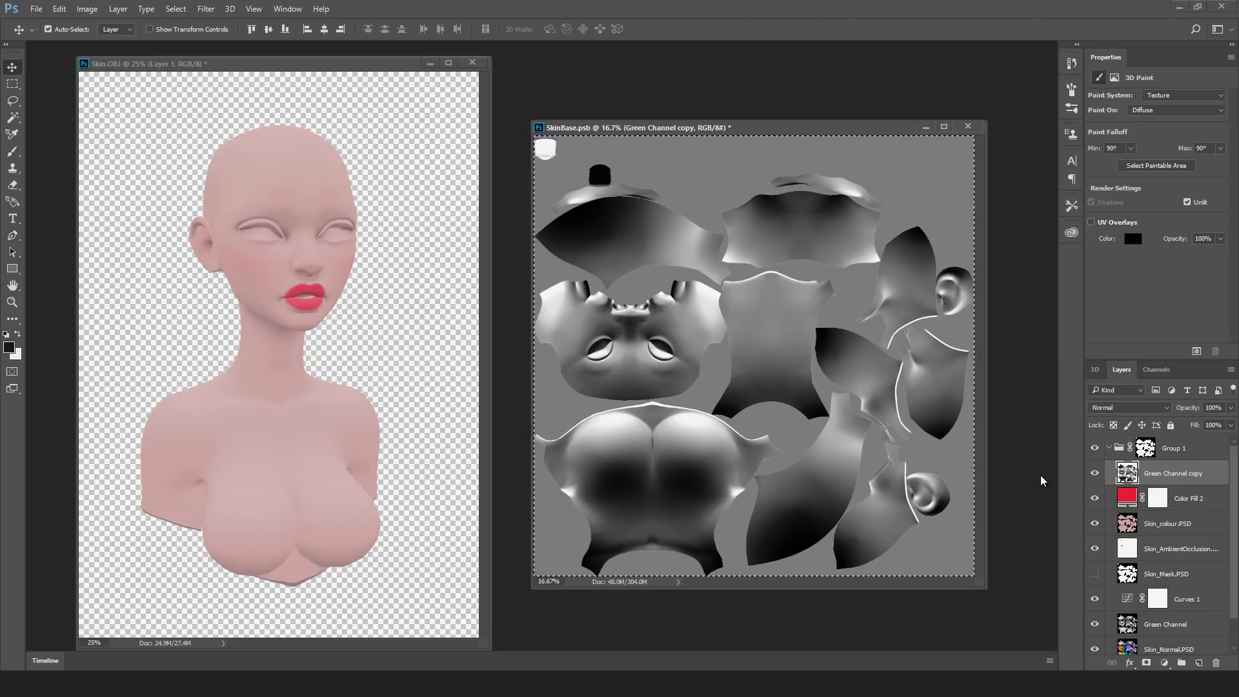
pyautogui.click(1095, 473)
pyautogui.click(1186, 495)
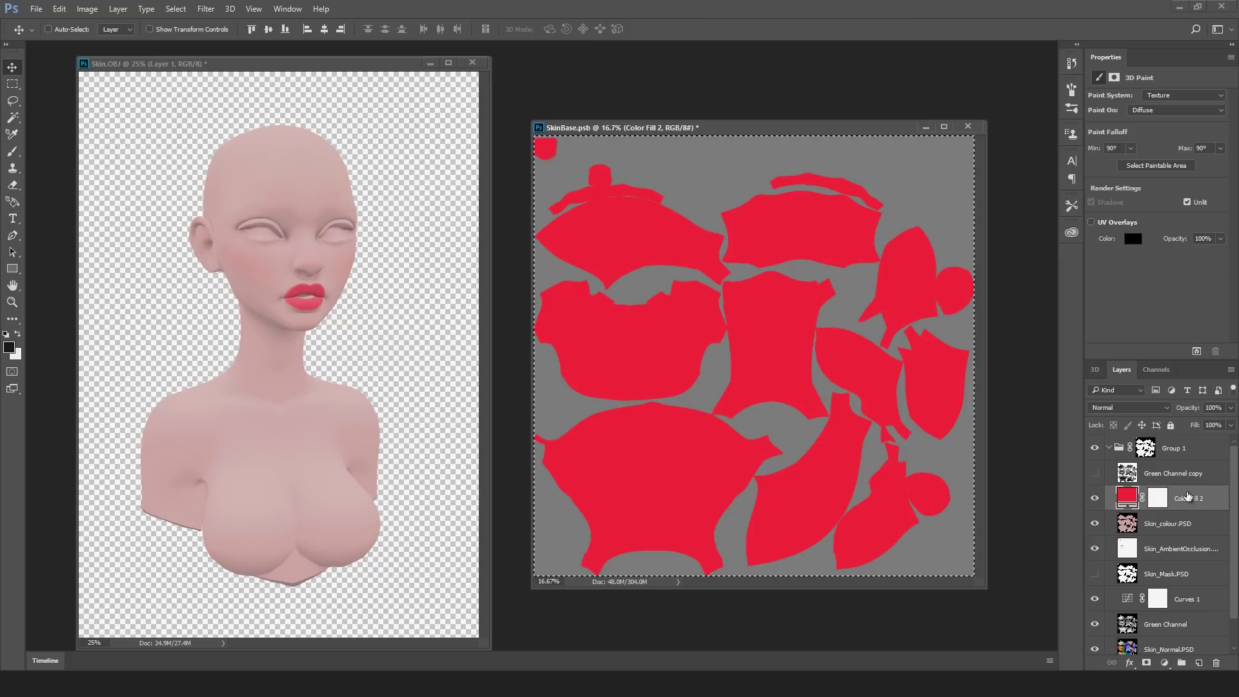
pyautogui.click(1156, 370)
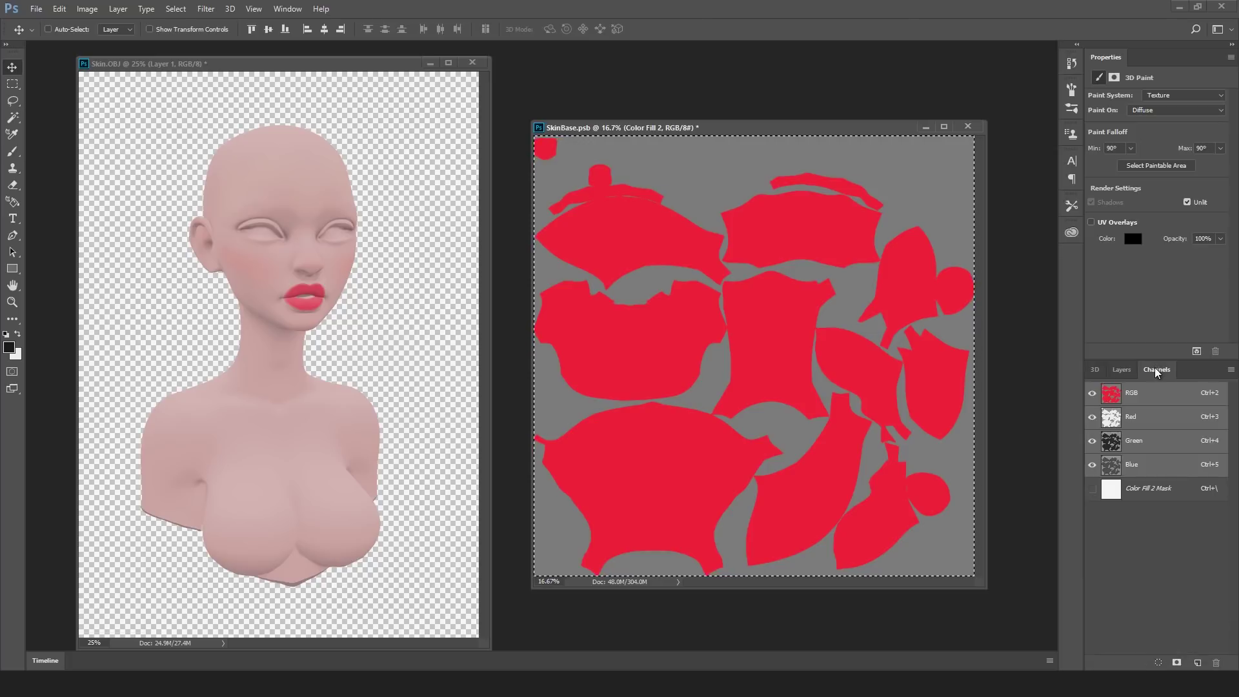
pyautogui.click(1145, 490)
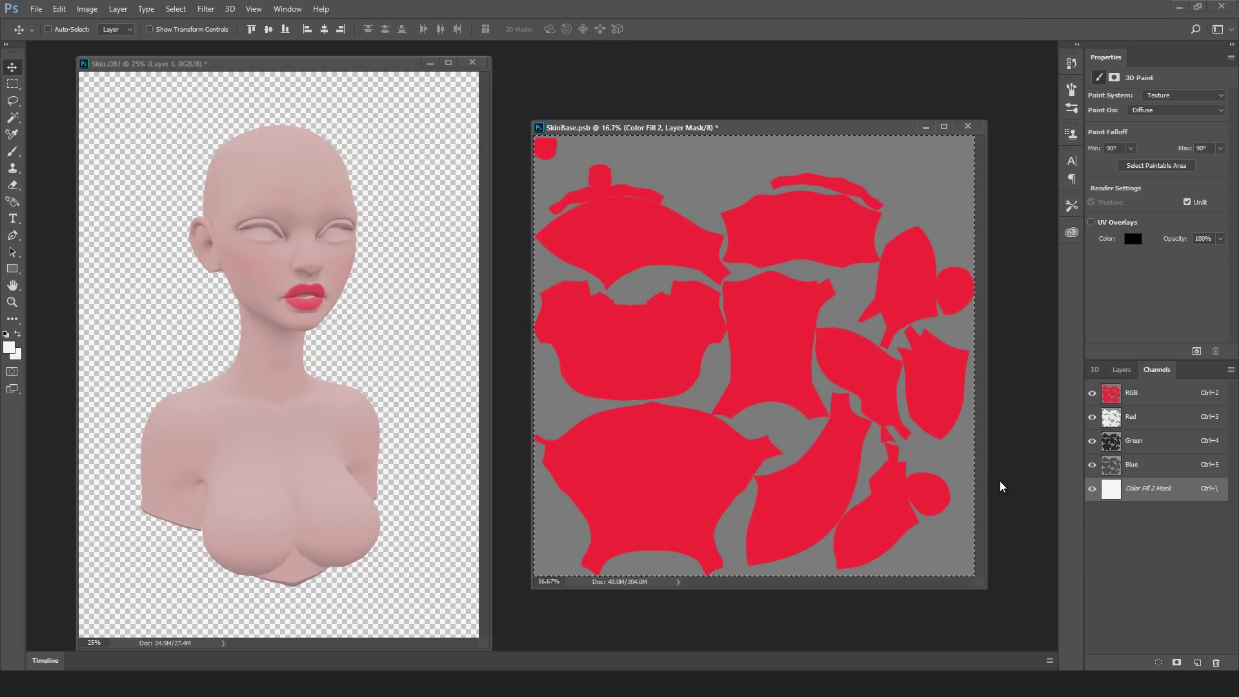
pyautogui.hotkey('ctrl', 'v')
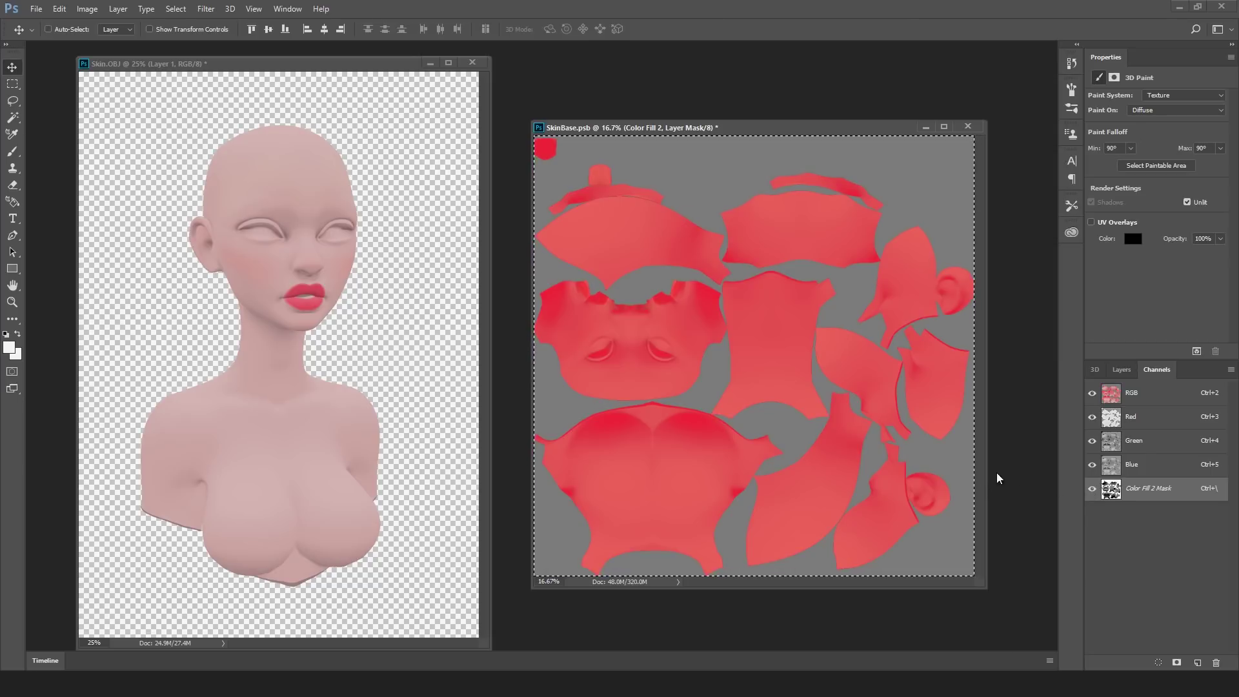
pyautogui.hotkey('ctrl', '2')
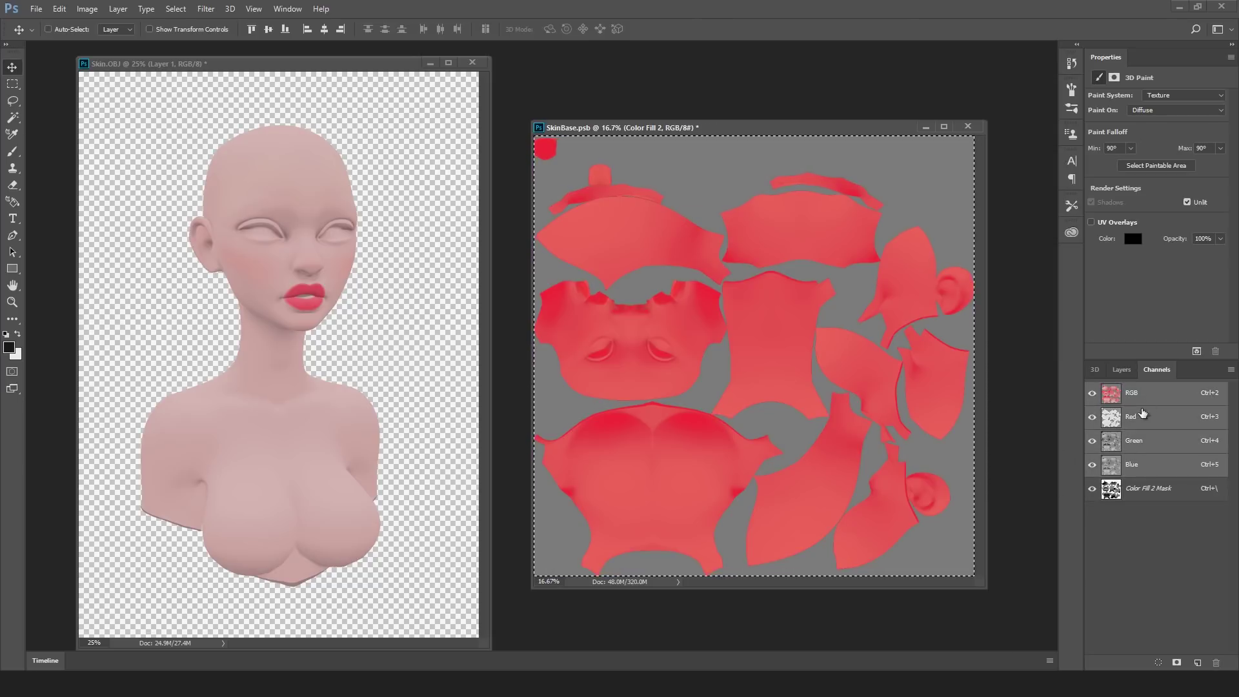
pyautogui.click(1092, 489)
pyautogui.click(1120, 371)
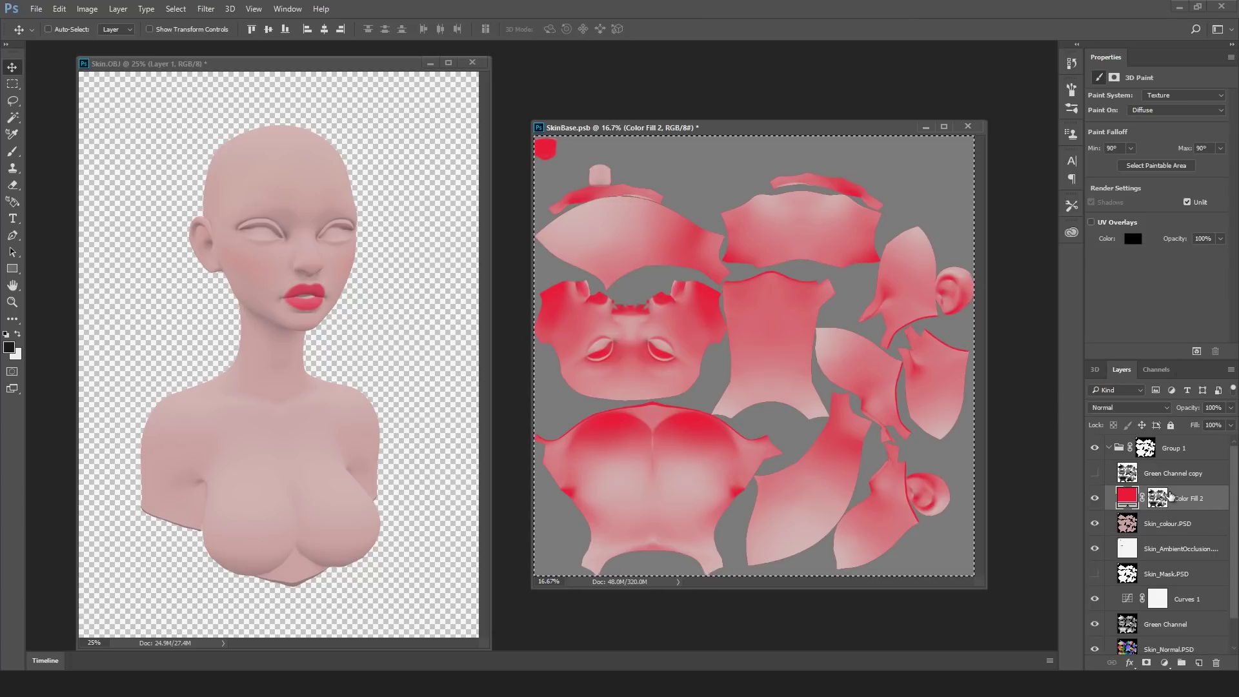
# - Set the crimson fill layer to Lighten at 42% opacity and check the result on the bust from a slightly turned view
pyautogui.click(1139, 405)
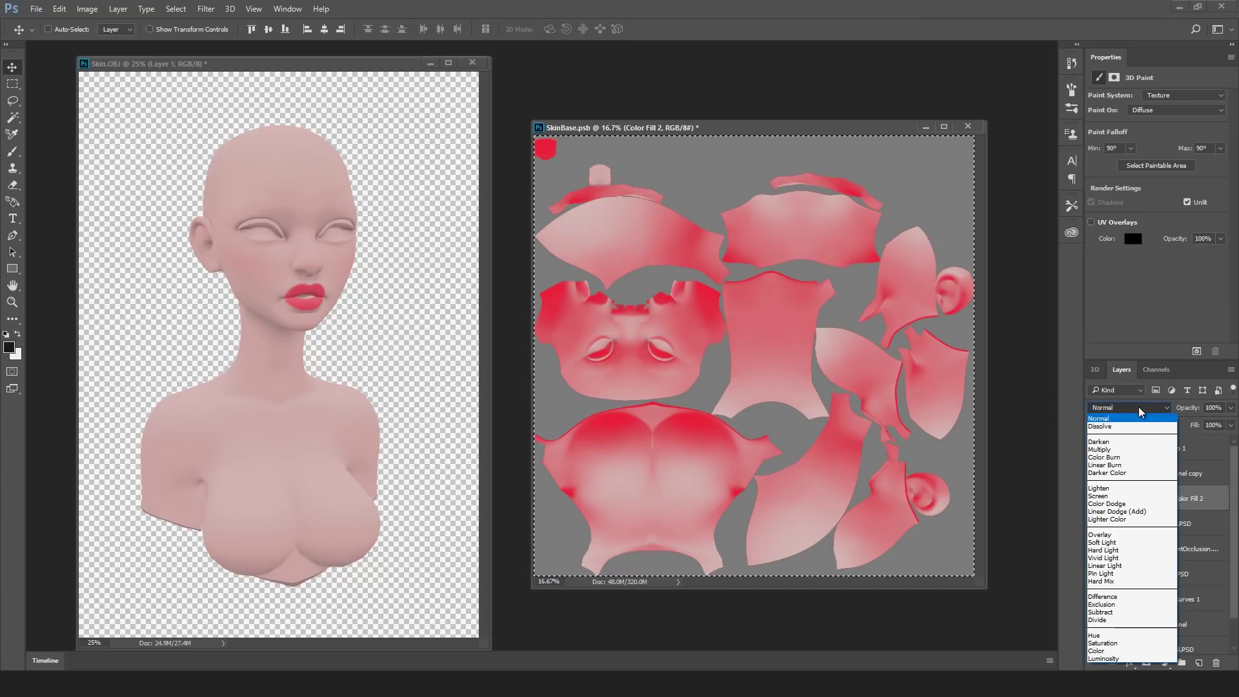
pyautogui.click(1132, 490)
pyautogui.moveTo(1231, 407); pyautogui.dragTo(1194, 428)
pyautogui.click(405, 340)
pyautogui.moveTo(357, 348); pyautogui.dragTo(409, 347)
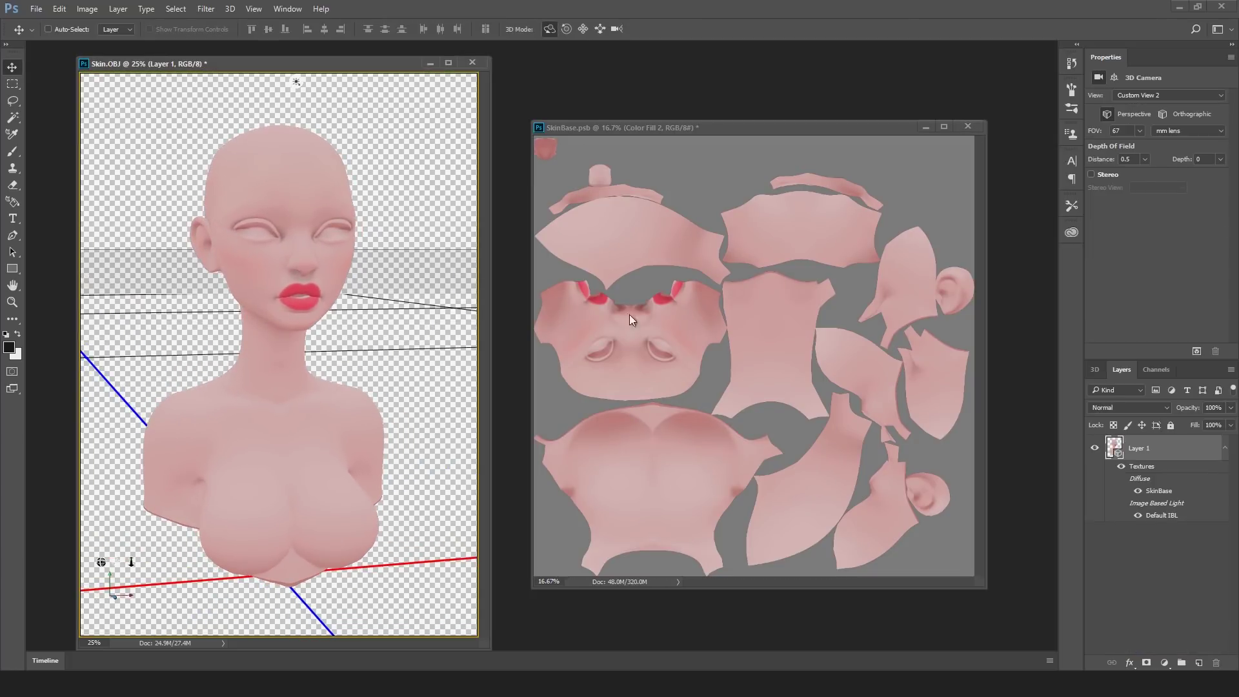
# - Duplicate the Skin_AmbientOcclusion layer, invert the duplicate, and copy its whole image before hiding it
pyautogui.click(827, 127)
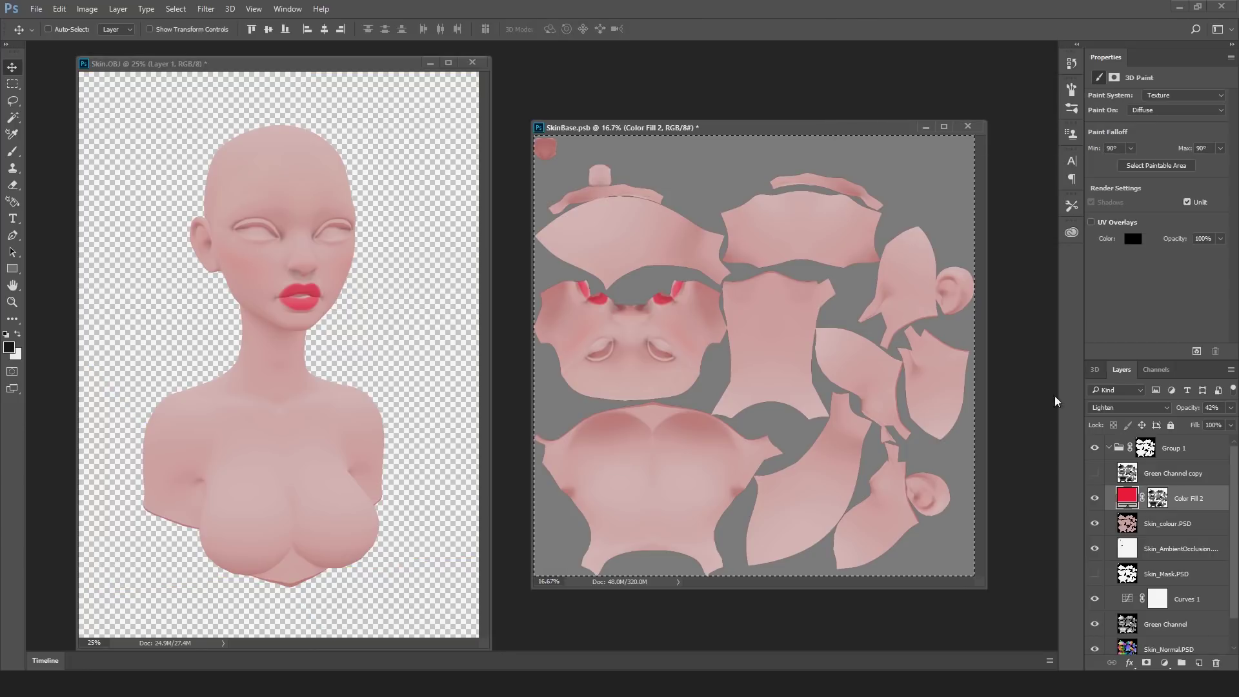
pyautogui.click(1179, 549)
pyautogui.rightClick(1178, 548)
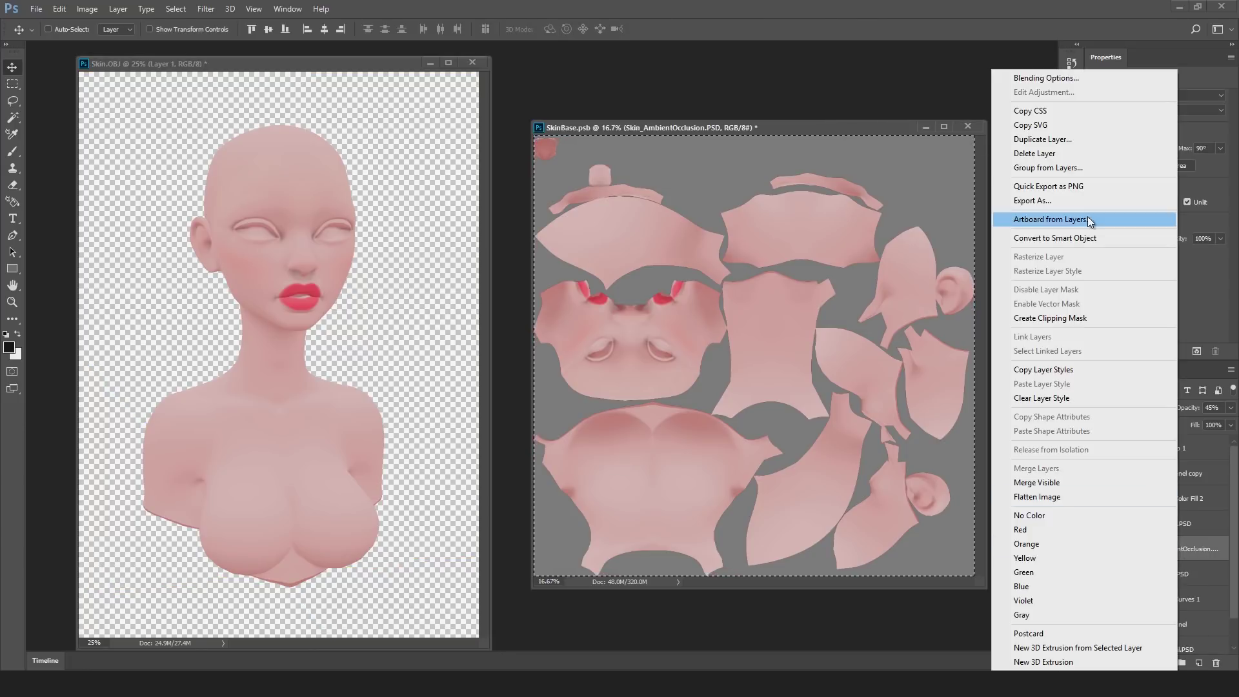
pyautogui.click(1083, 140)
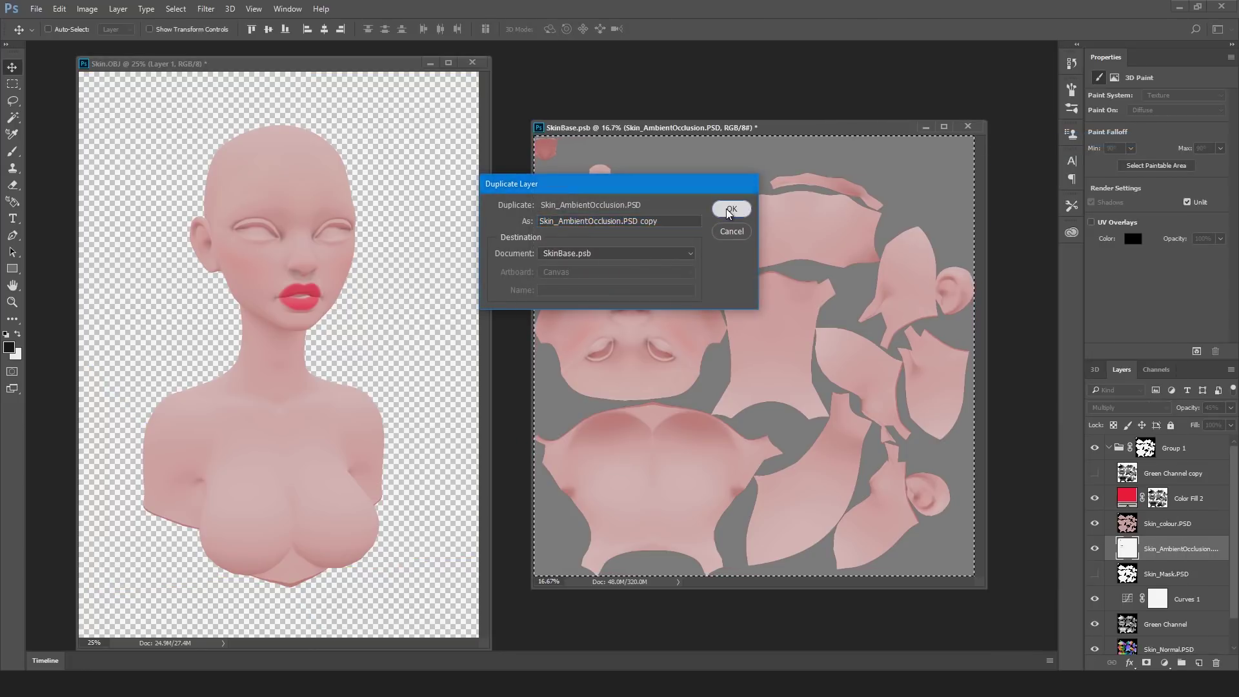
pyautogui.click(742, 207)
# - Add a solid colour fill layer above the crimson fill and paste the inverted occlusion image into its mask
pyautogui.click(1164, 665)
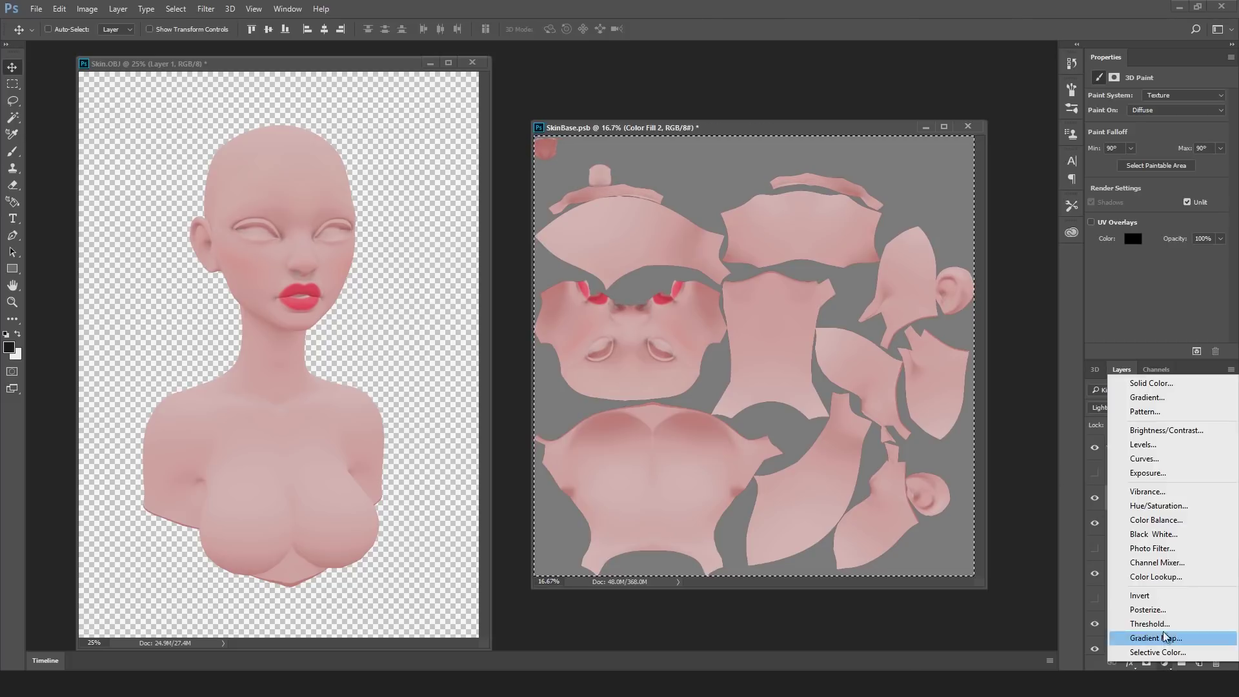
pyautogui.click(1144, 379)
pyautogui.click(1151, 243)
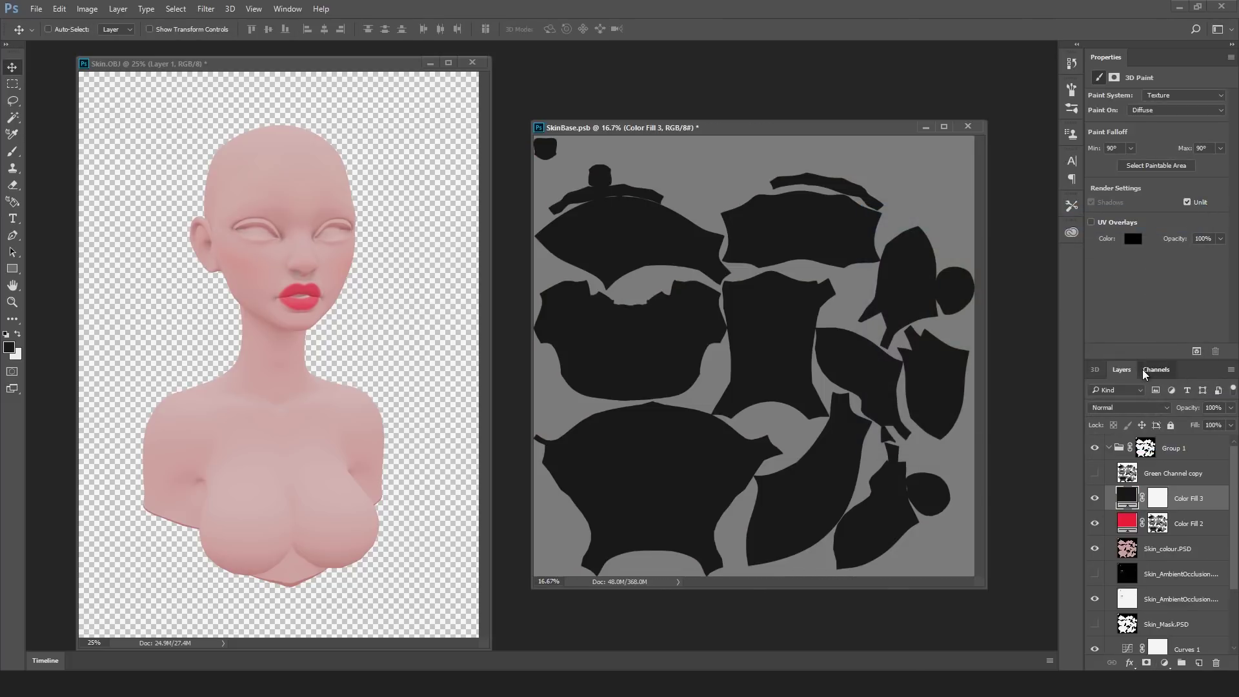
pyautogui.click(1148, 369)
pyautogui.click(1093, 488)
pyautogui.hotkey('ctrl', 'v')
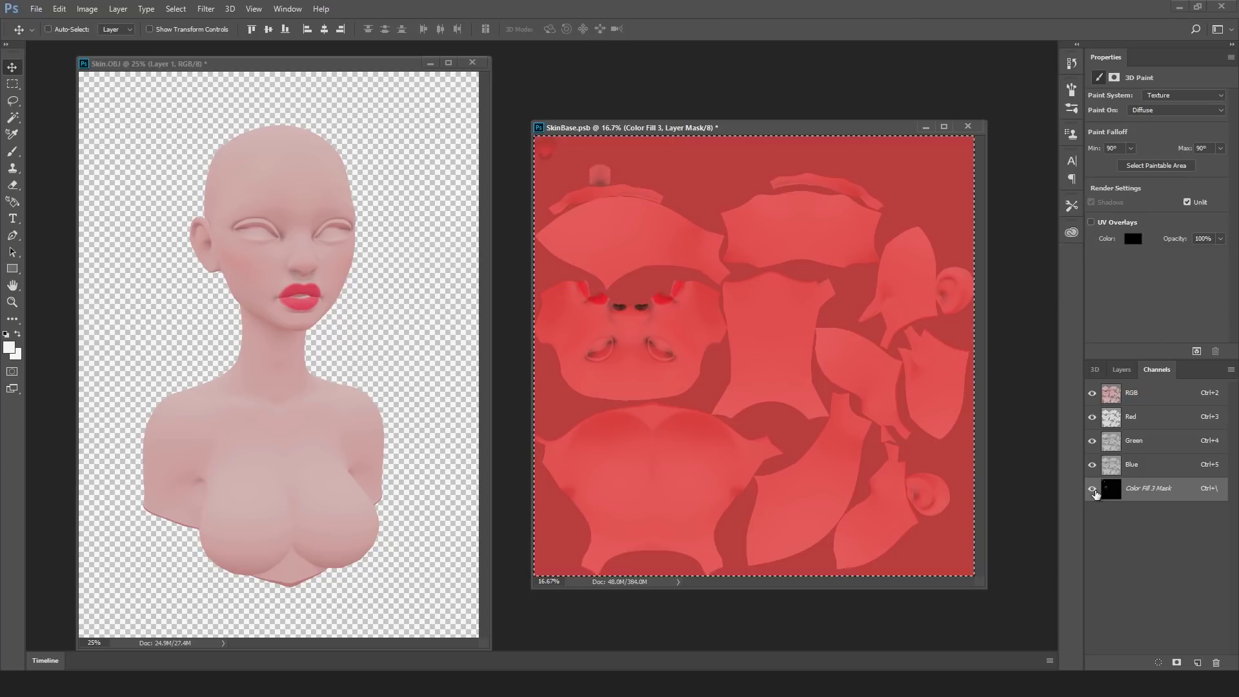
pyautogui.click(1093, 488)
# - Change the new occlusion-masked fill layer's colour to a dark purple
pyautogui.click(1121, 371)
pyautogui.doubleClick(1126, 497)
pyautogui.click(1046, 266)
pyautogui.click(960, 364)
pyautogui.click(994, 354)
pyautogui.click(1162, 240)
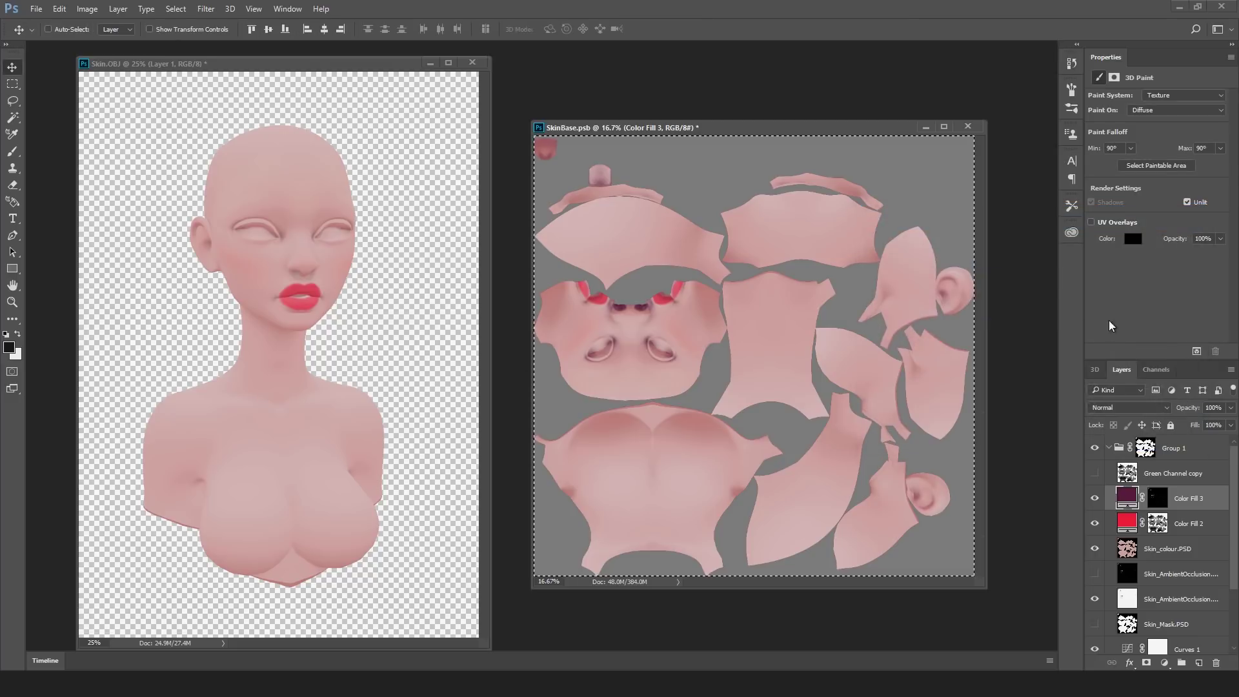
# - Set the dark purple fill layer's blend mode to Multiply and check the texture on the bust
pyautogui.click(1136, 408)
pyautogui.click(1101, 449)
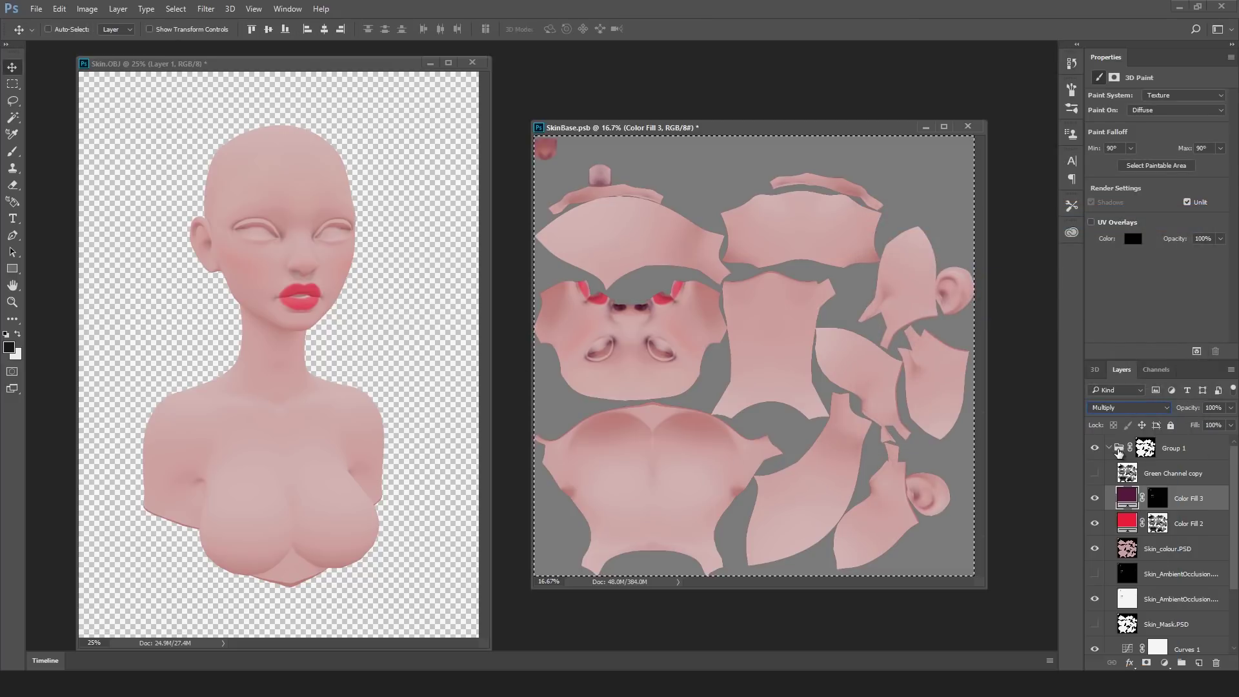
pyautogui.click(399, 316)
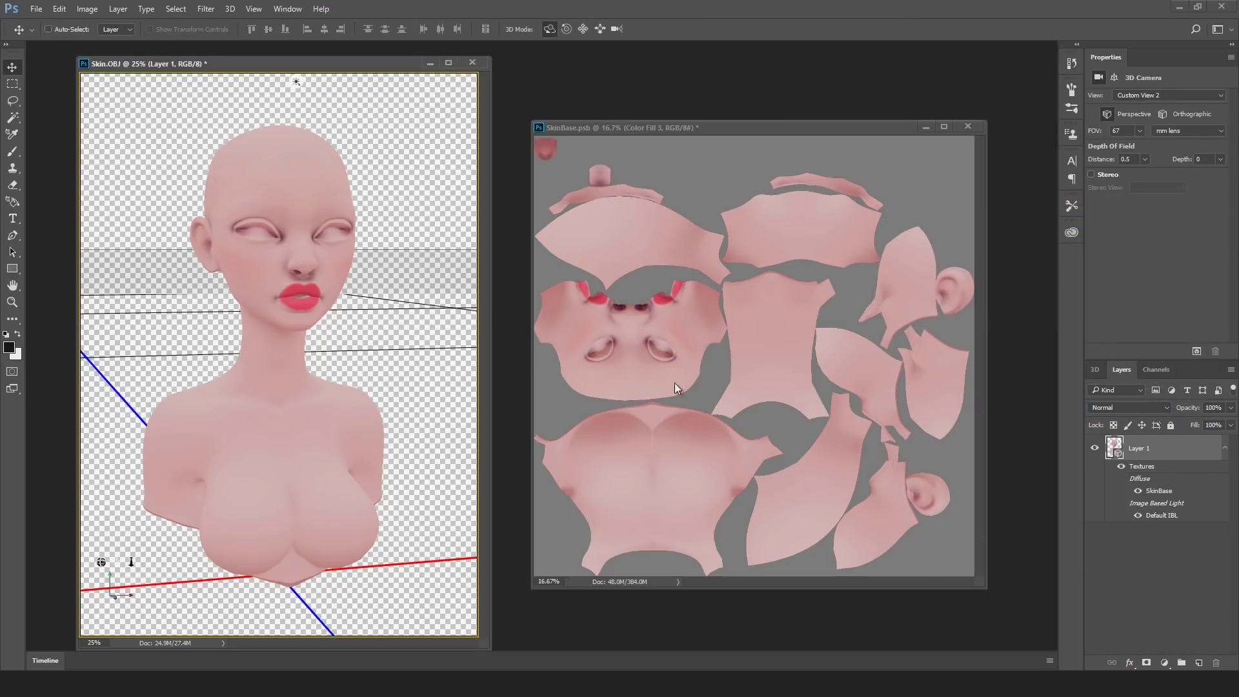
# - Lower the purple fill layer's opacity to 45% and update the texture on the bust from a slightly turned view
pyautogui.click(776, 127)
pyautogui.click(1231, 407)
pyautogui.moveTo(1232, 424); pyautogui.dragTo(1187, 431)
pyautogui.click(397, 349)
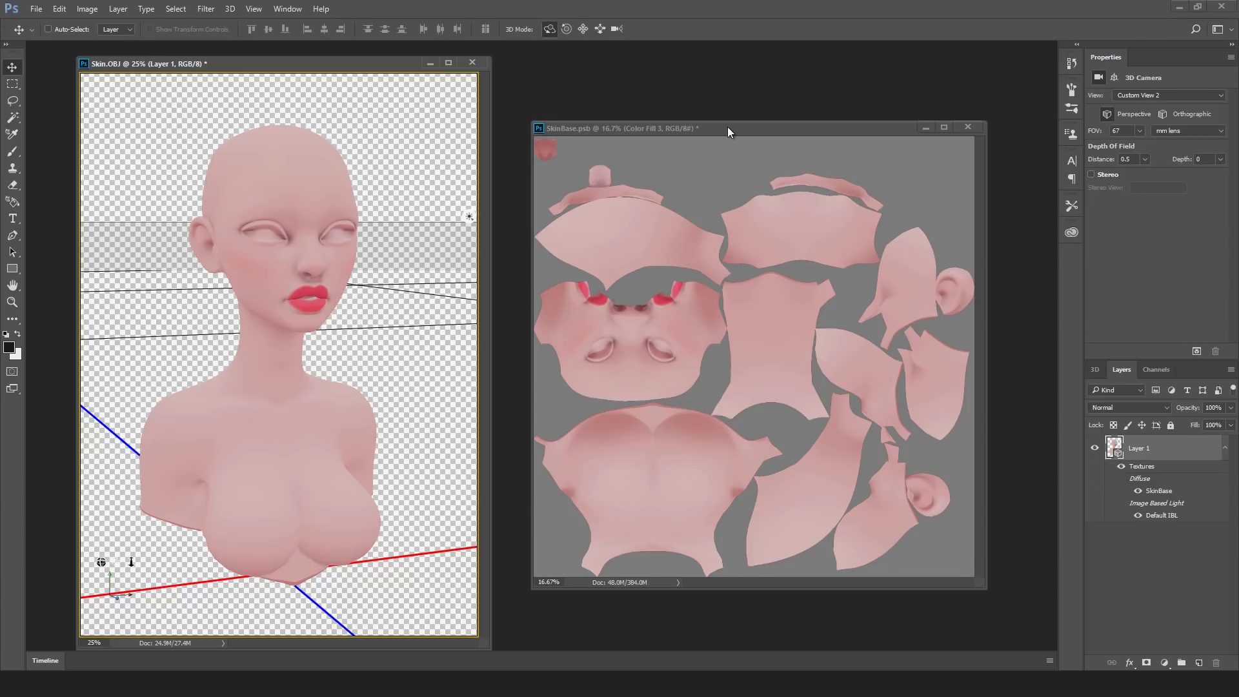
pyautogui.hotkey('ctrl', 'Tab')
pyautogui.click(1231, 407)
pyautogui.click(392, 303)
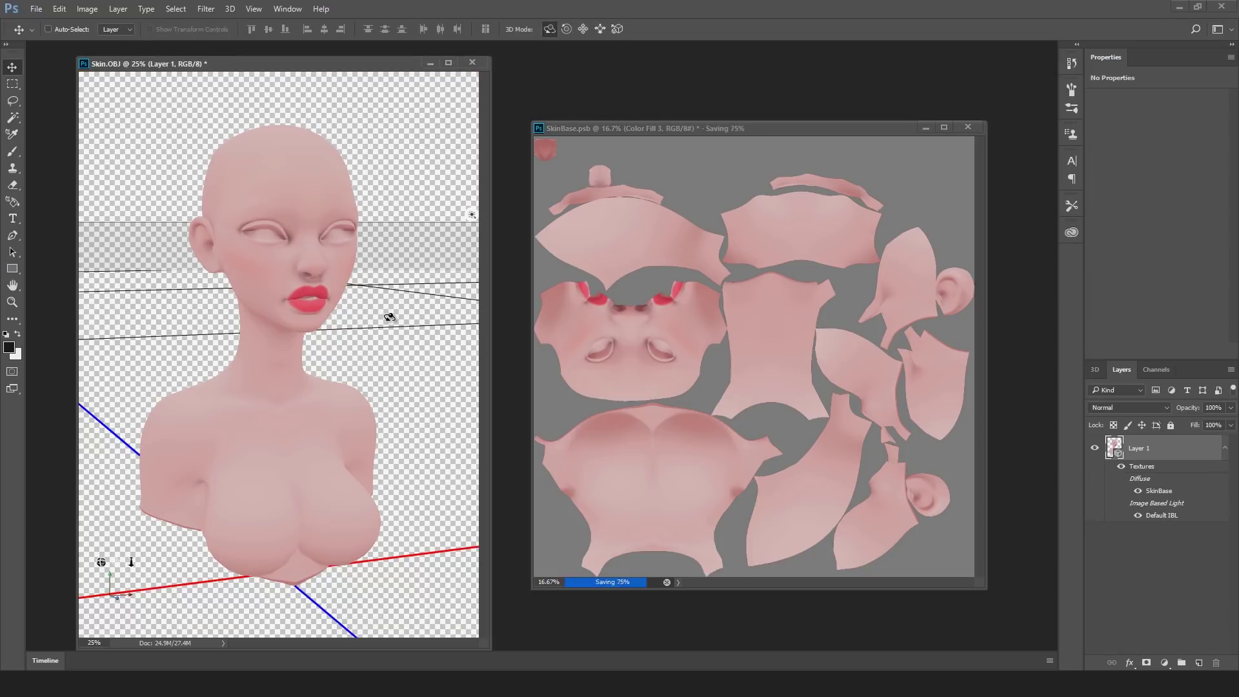
pyautogui.click(387, 322)
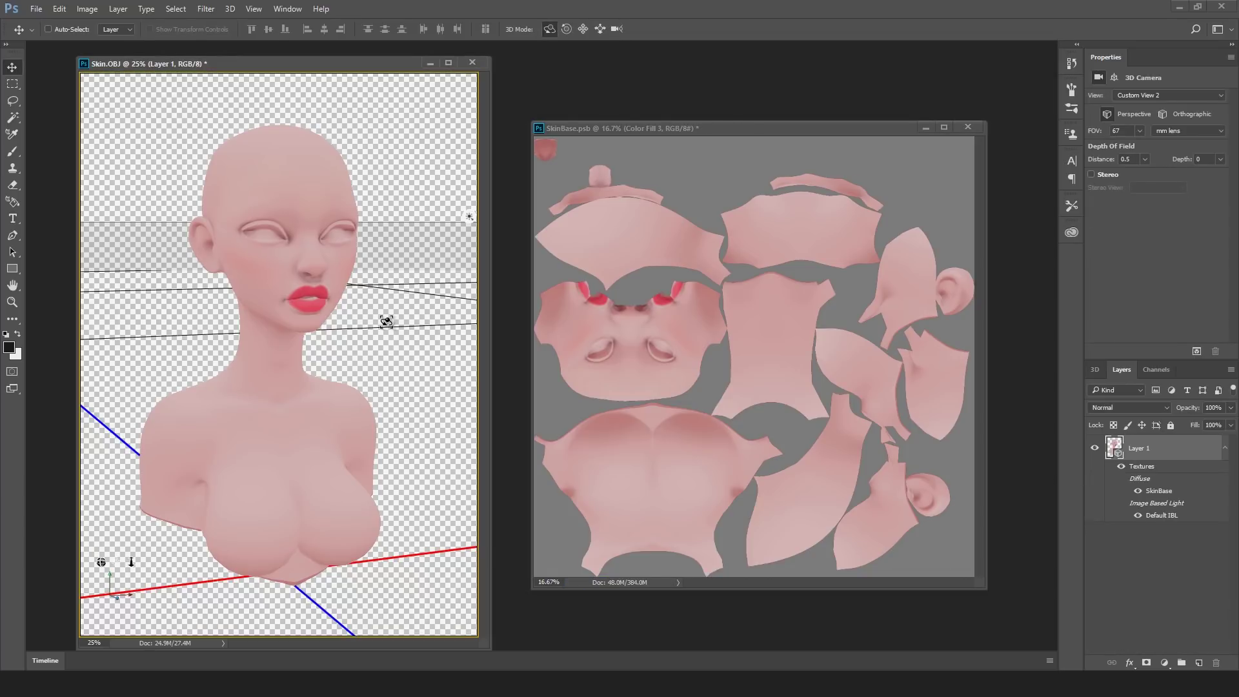
# - Adjust the crimson fill layer's colour to a slightly brighter, pinker red
pyautogui.click(737, 127)
pyautogui.doubleClick(1127, 524)
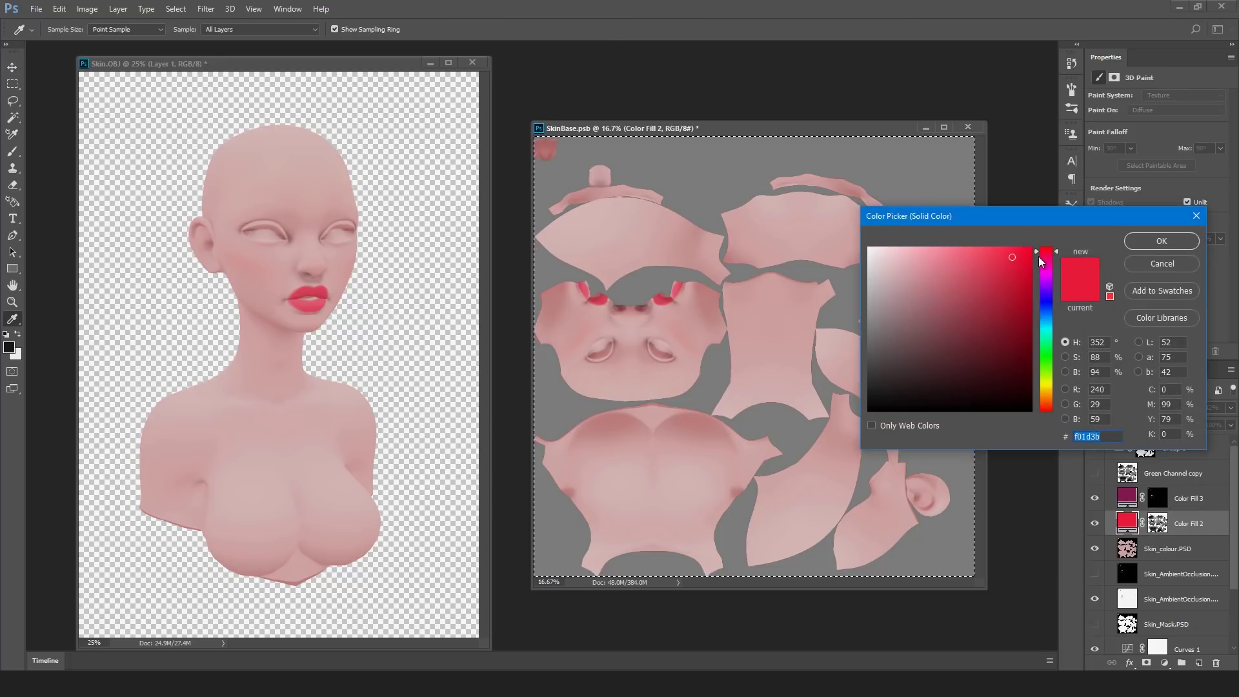
pyautogui.click(952, 277)
pyautogui.moveTo(1047, 253)
pyautogui.mouseDown()
pyautogui.moveTo(1047, 359)
pyautogui.moveTo(1047, 254)
pyautogui.mouseUp()
pyautogui.click(1010, 253)
pyautogui.click(1049, 255)
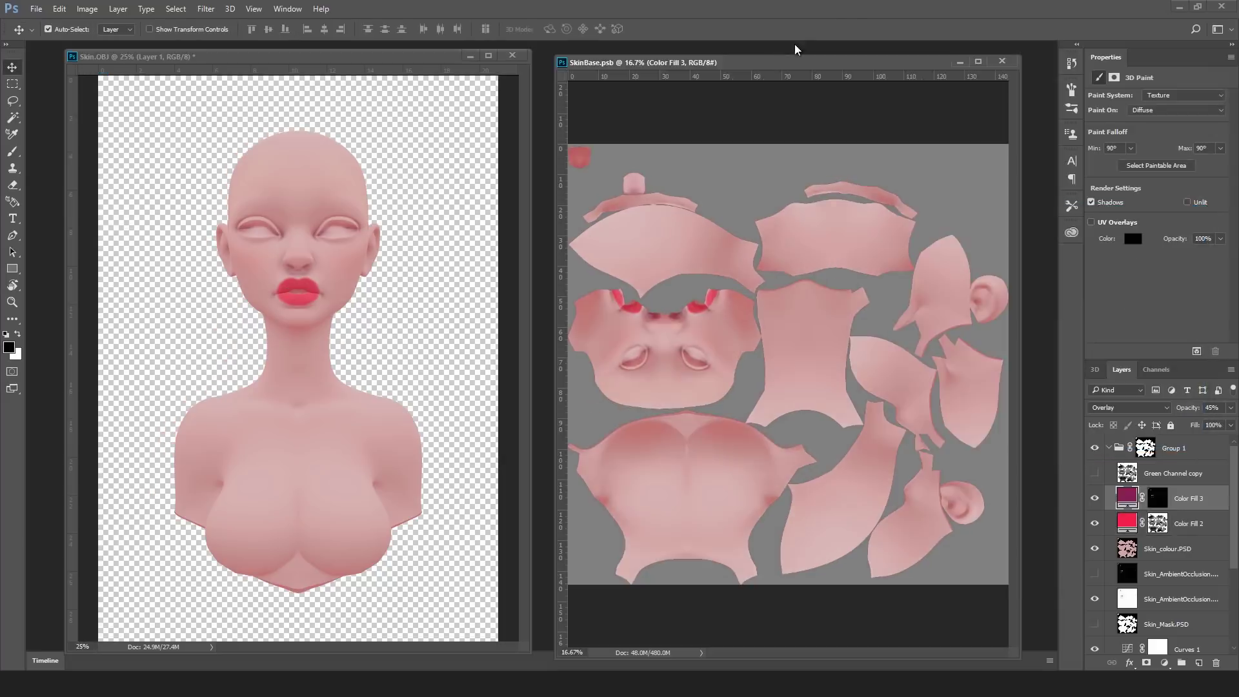
# - Save the skin texture as SkinTexture in the Tutorial Textures folder on the Desktop, with Maximize Compatibility on
pyautogui.hotkey('ctrl', 'shift', 's')
pyautogui.click(577, 398)
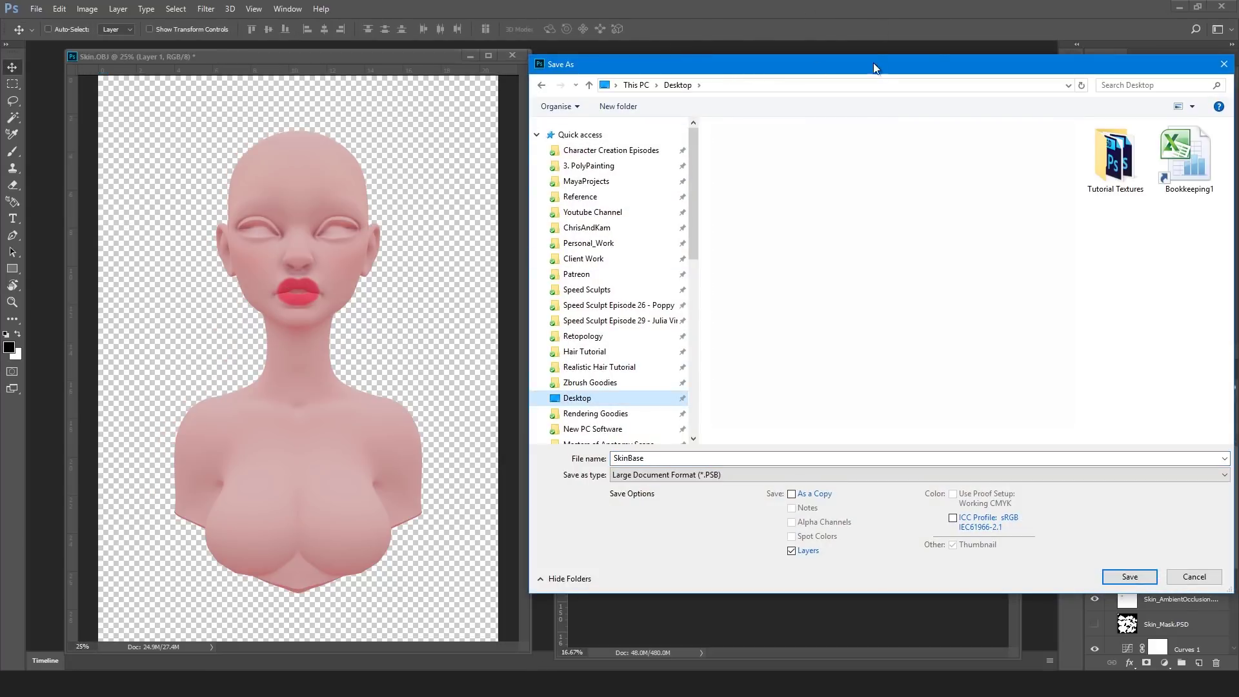
pyautogui.doubleClick(1117, 165)
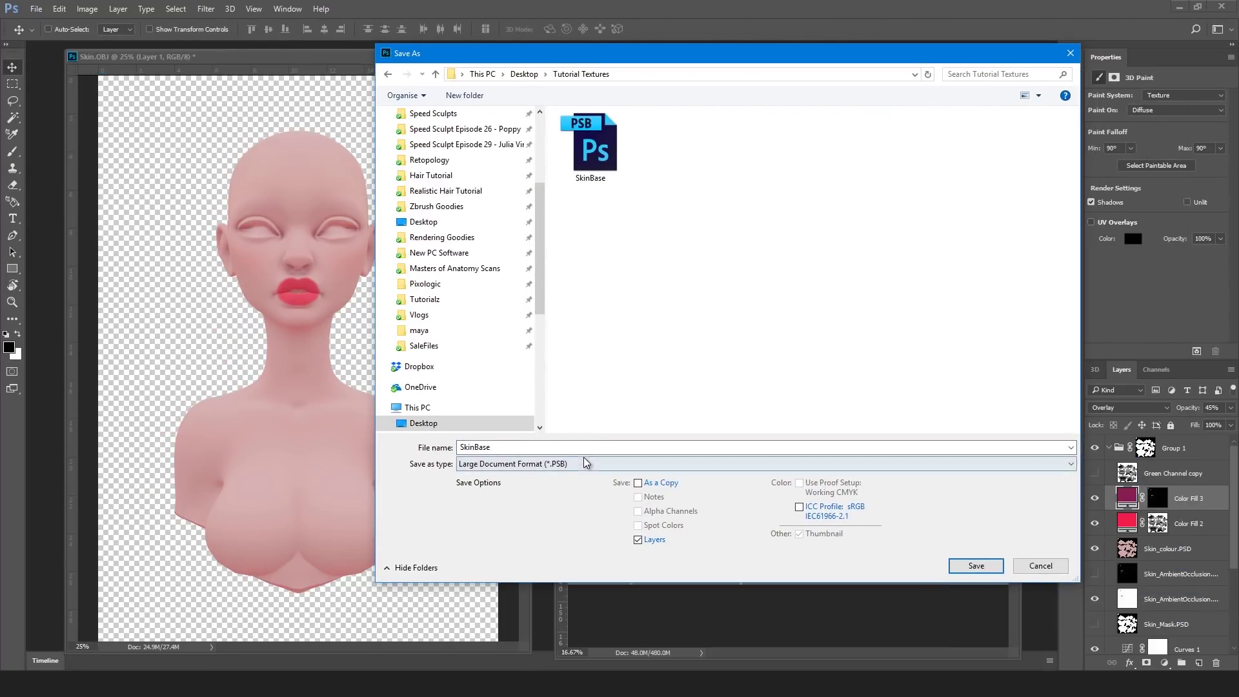
pyautogui.doubleClick(519, 448)
pyautogui.write('SkinTec')
pyautogui.press('Return')
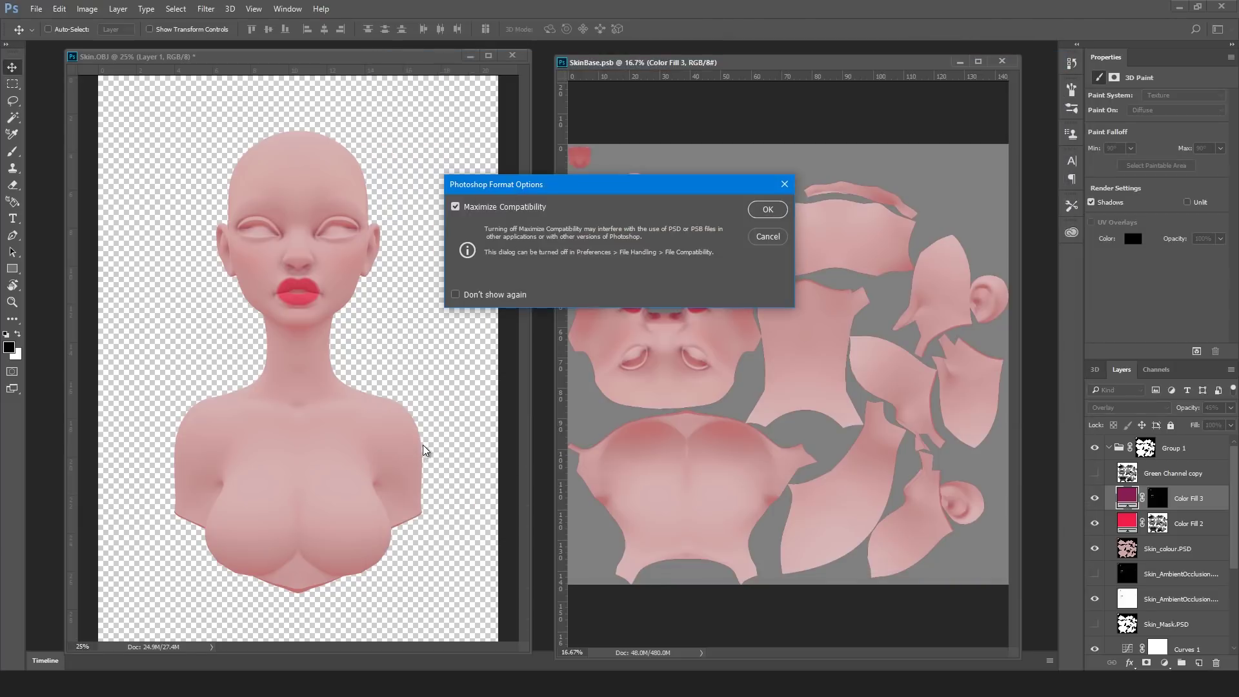
pyautogui.press('Return')
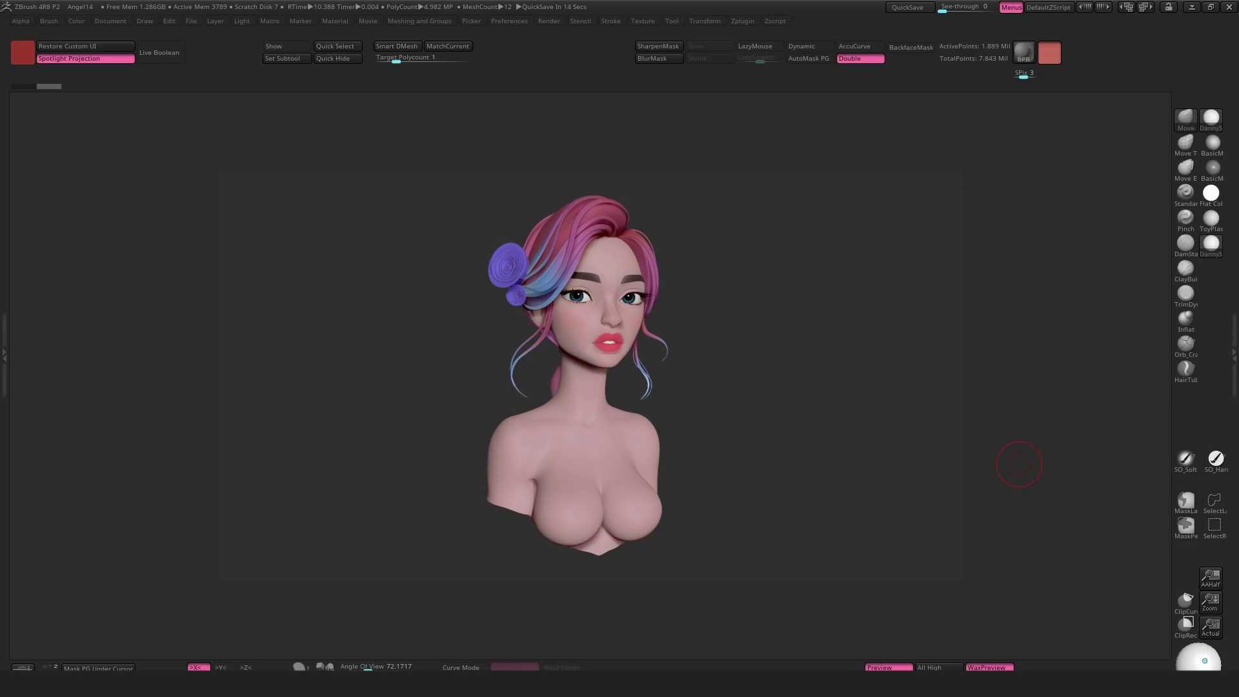
# - Switch to ZBrush, import the SkinTexture image, and flip it vertically
pyautogui.click(643, 20)
pyautogui.click(664, 92)
pyautogui.click(451, 400)
pyautogui.doubleClick(456, 402)
pyautogui.click(643, 21)
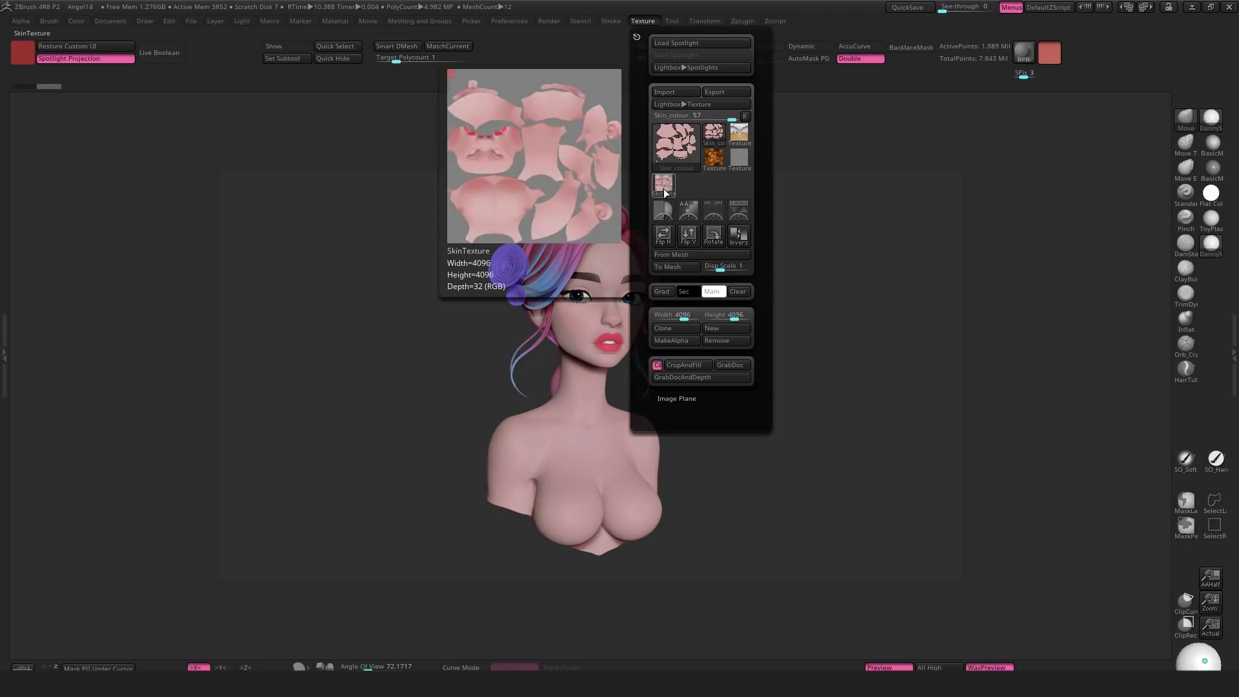
pyautogui.moveTo(665, 193)
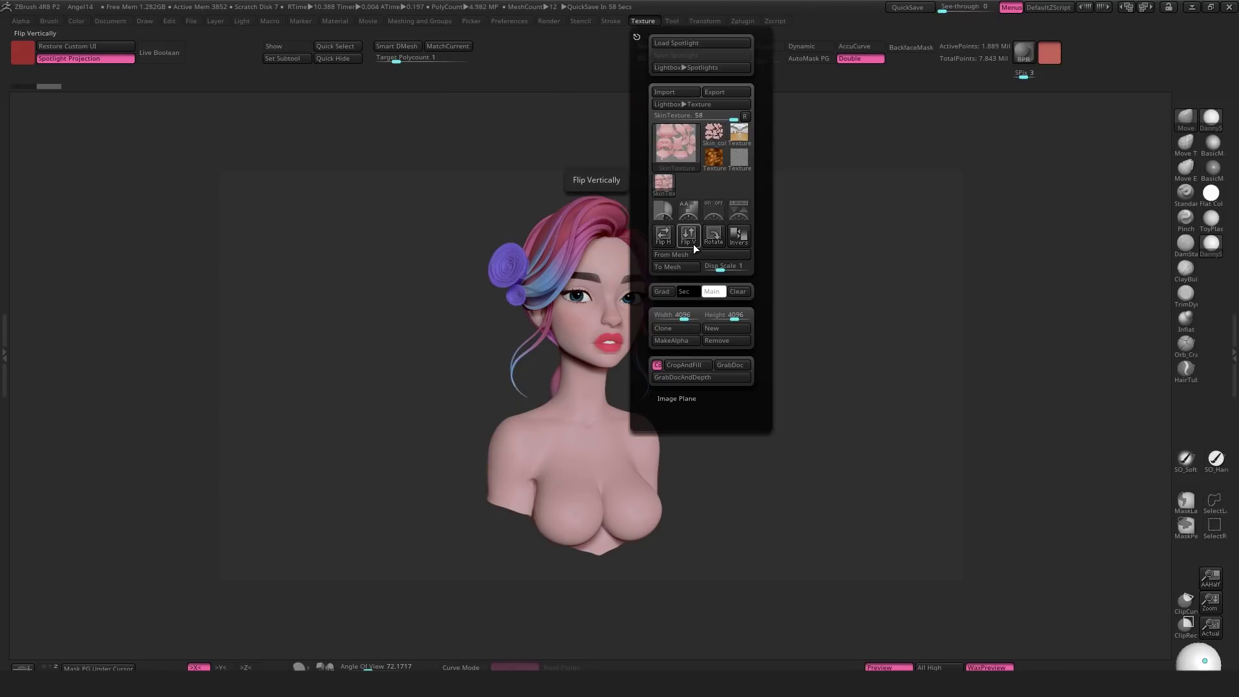
# - Assign SkinTexture as the texture map of the skin subtool
pyautogui.press('F1')
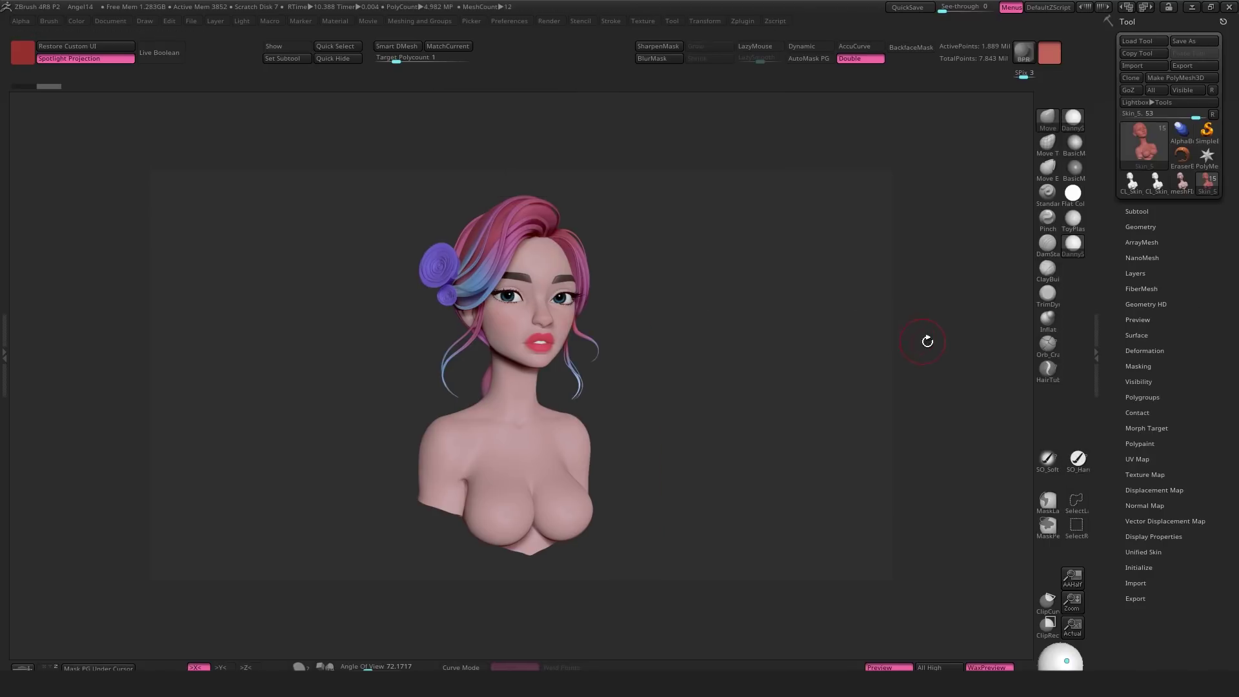
pyautogui.click(1133, 478)
pyautogui.click(1146, 502)
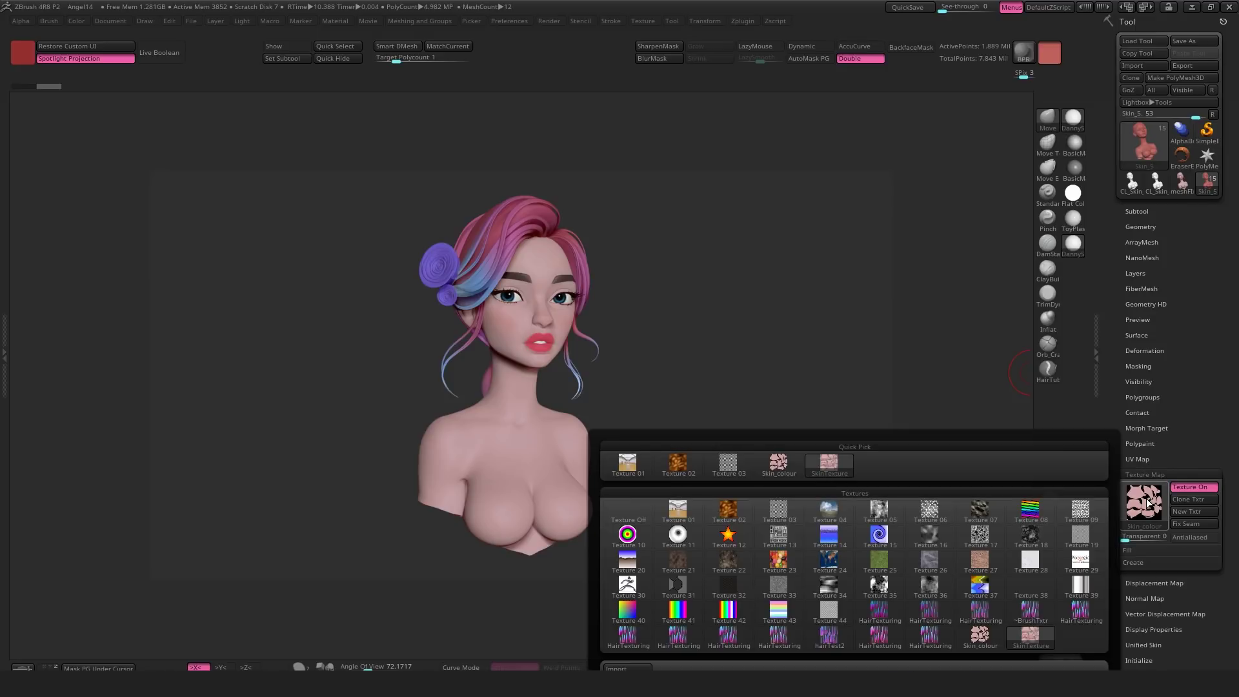
pyautogui.click(830, 466)
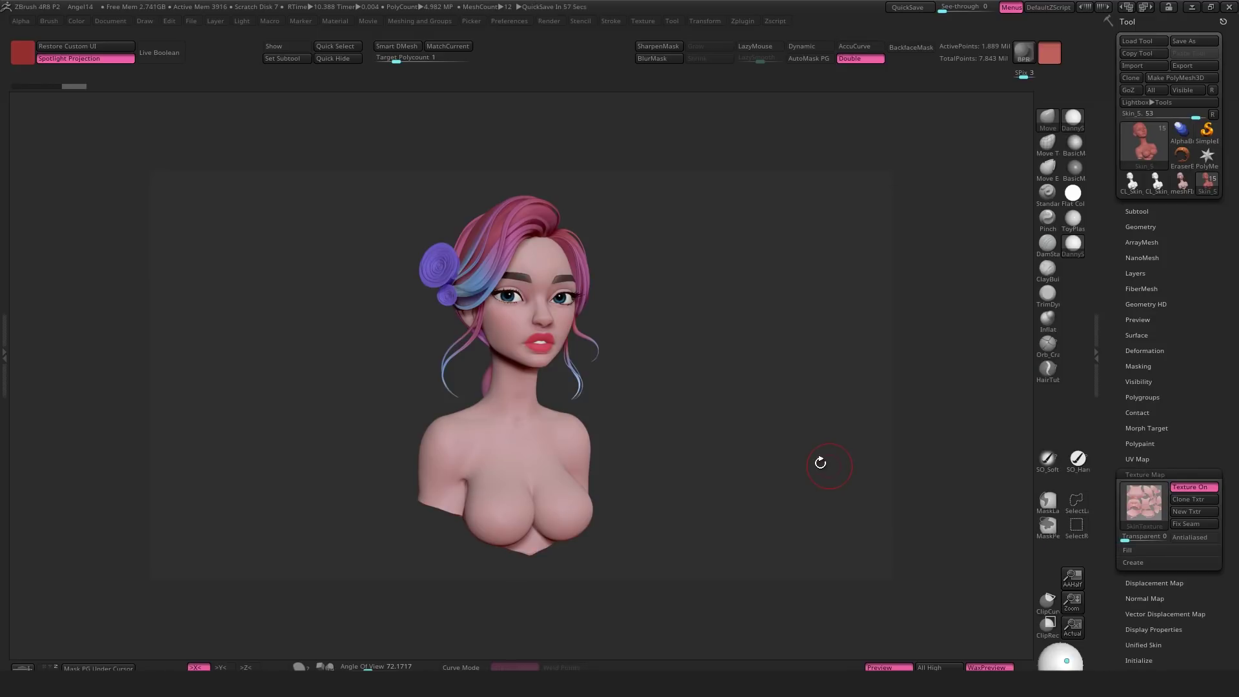
# - Convert the skin's texture map to polypaint and turn the texture display off
pyautogui.keyDown('ctrl'); pyautogui.moveTo(532, 340); pyautogui.dragTo(684, 326, button='right'); pyautogui.keyUp('ctrl')
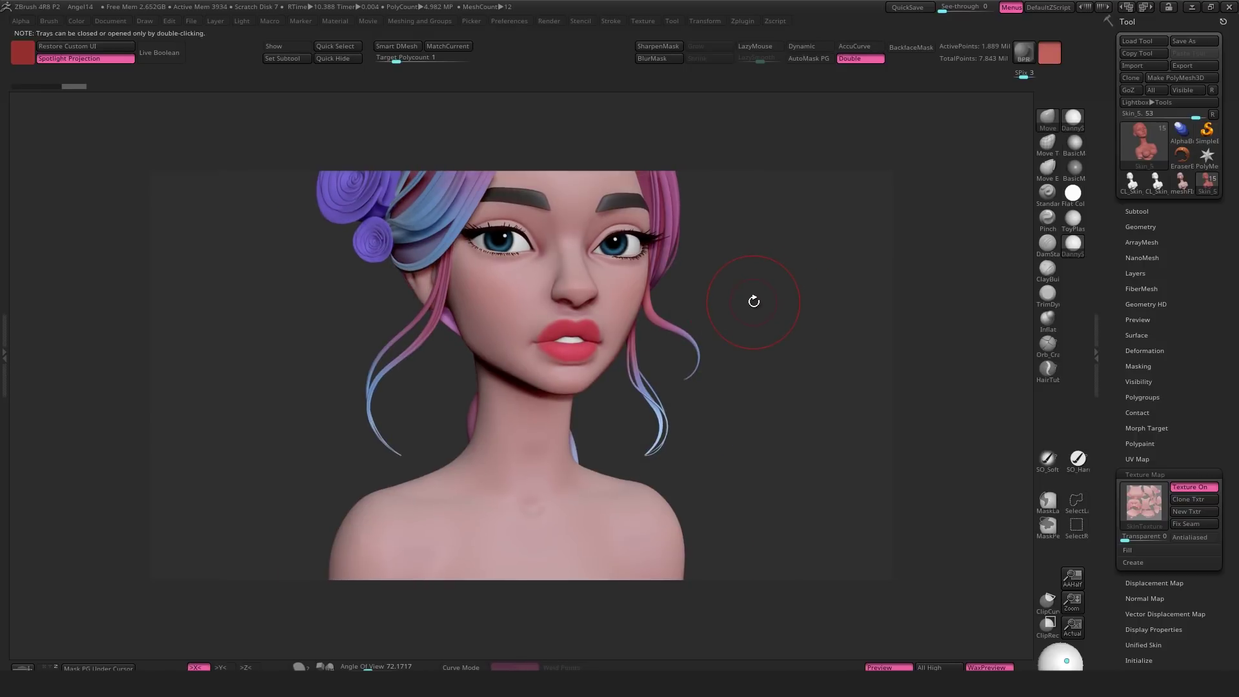
pyautogui.keyDown('alt'); pyautogui.moveTo(858, 288); pyautogui.dragTo(809, 337, button='right'); pyautogui.keyUp('alt')
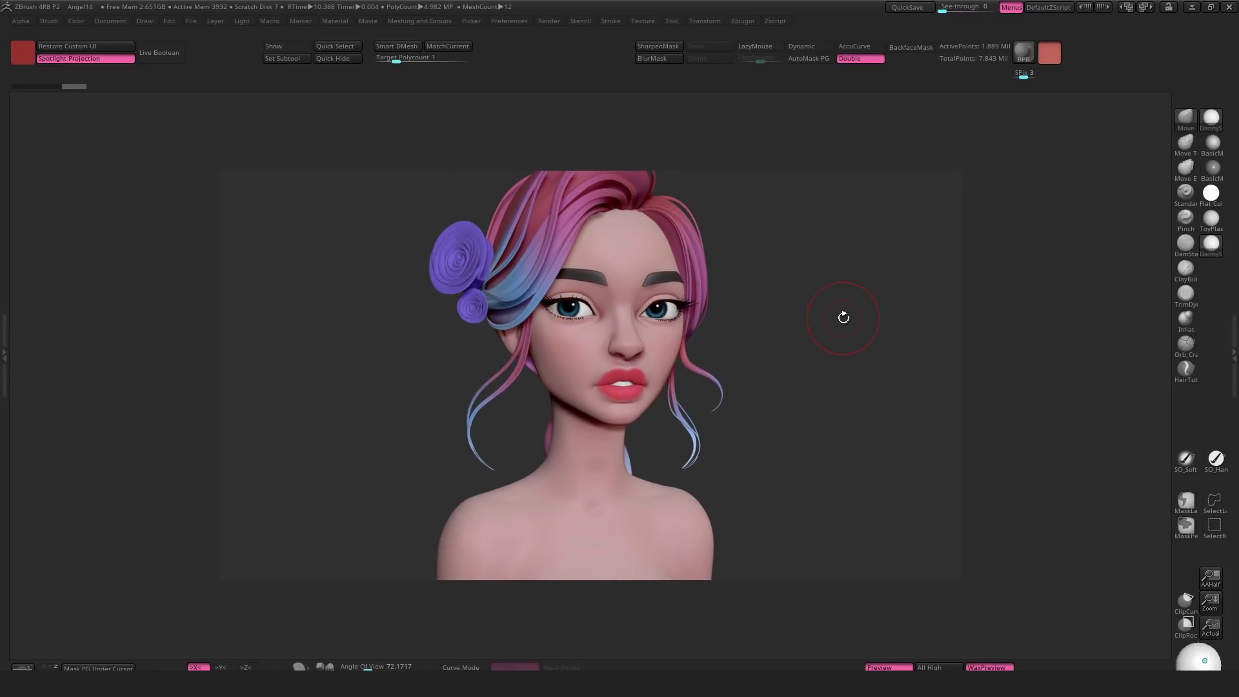
pyautogui.press('space')
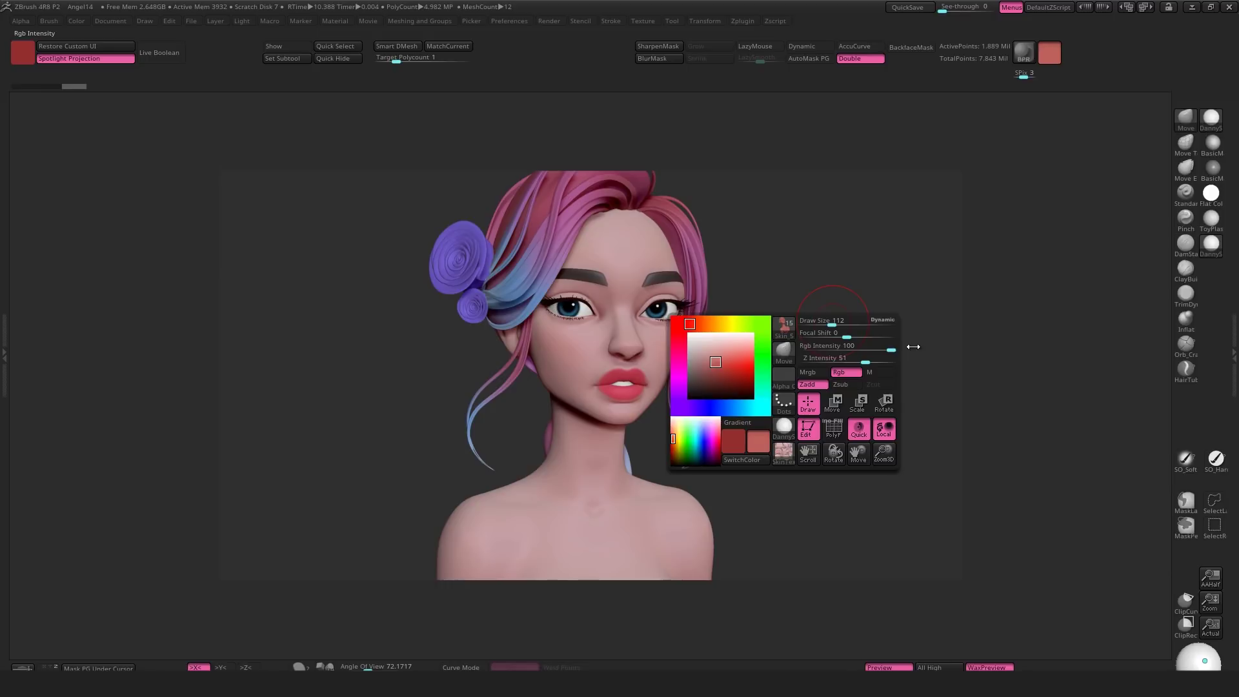
pyautogui.press('F1')
pyautogui.click(1143, 444)
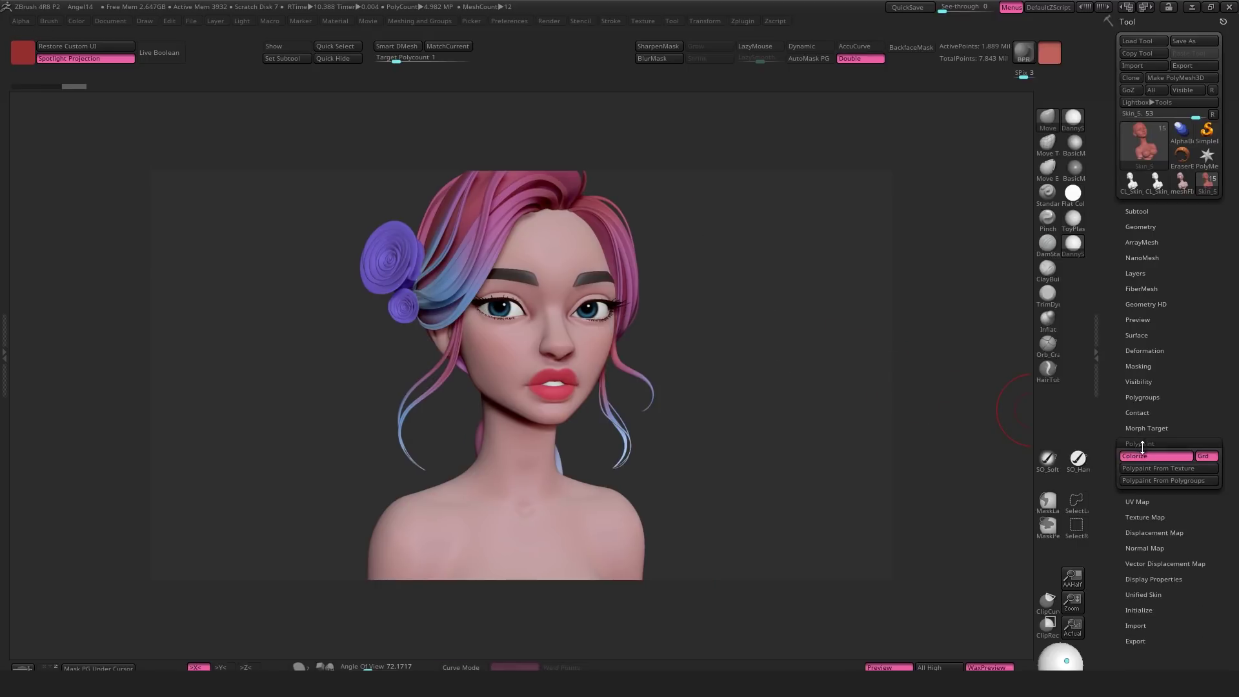
pyautogui.click(1132, 517)
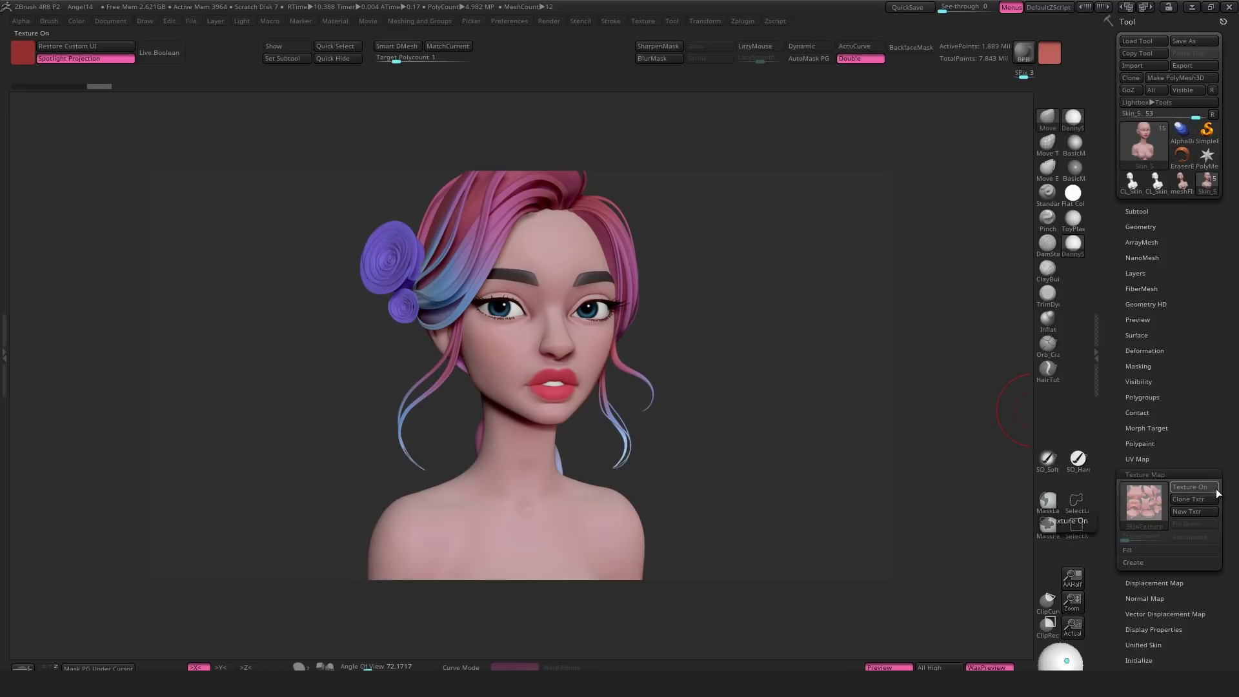
# - Try to paint a sampled skin tone symmetrically onto both cheeks with the Standard brush
pyautogui.scroll(3, 622, 359)
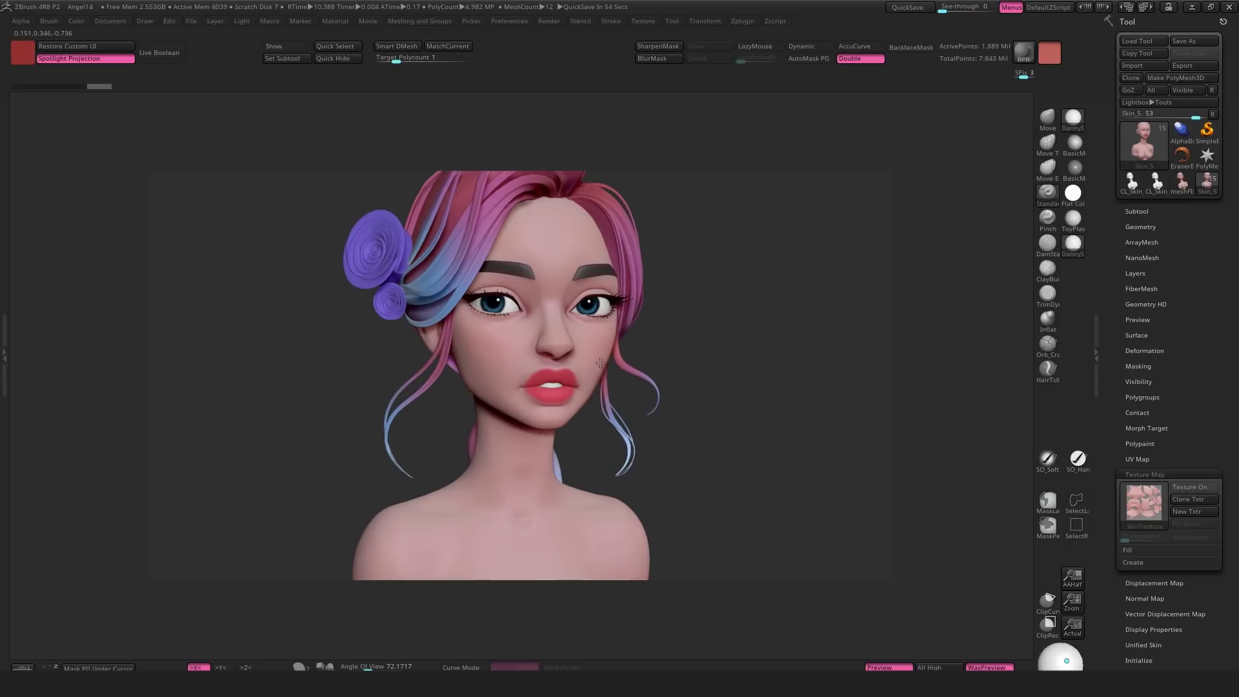
pyautogui.moveTo(622, 359)
pyautogui.mouseDown()
pyautogui.moveTo(581, 349)
pyautogui.moveTo(523, 367)
pyautogui.moveTo(626, 371)
pyautogui.mouseUp()
pyautogui.press('space')
pyautogui.press('c')
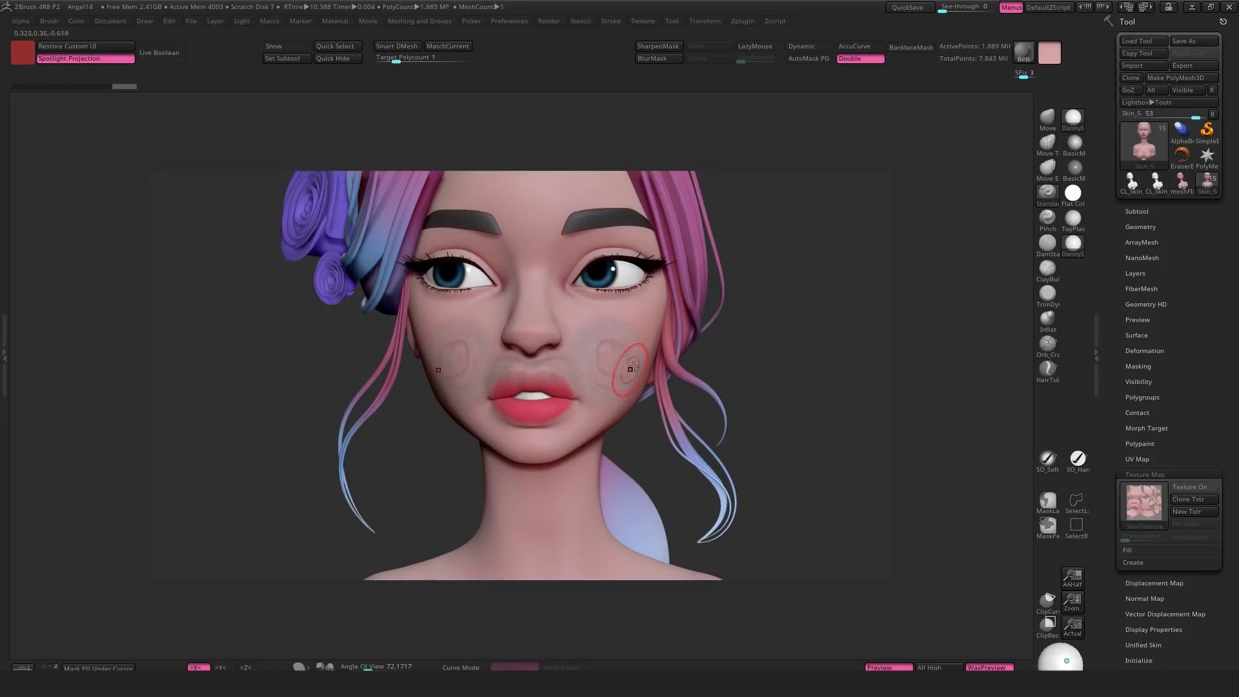
pyautogui.press('ctrl')
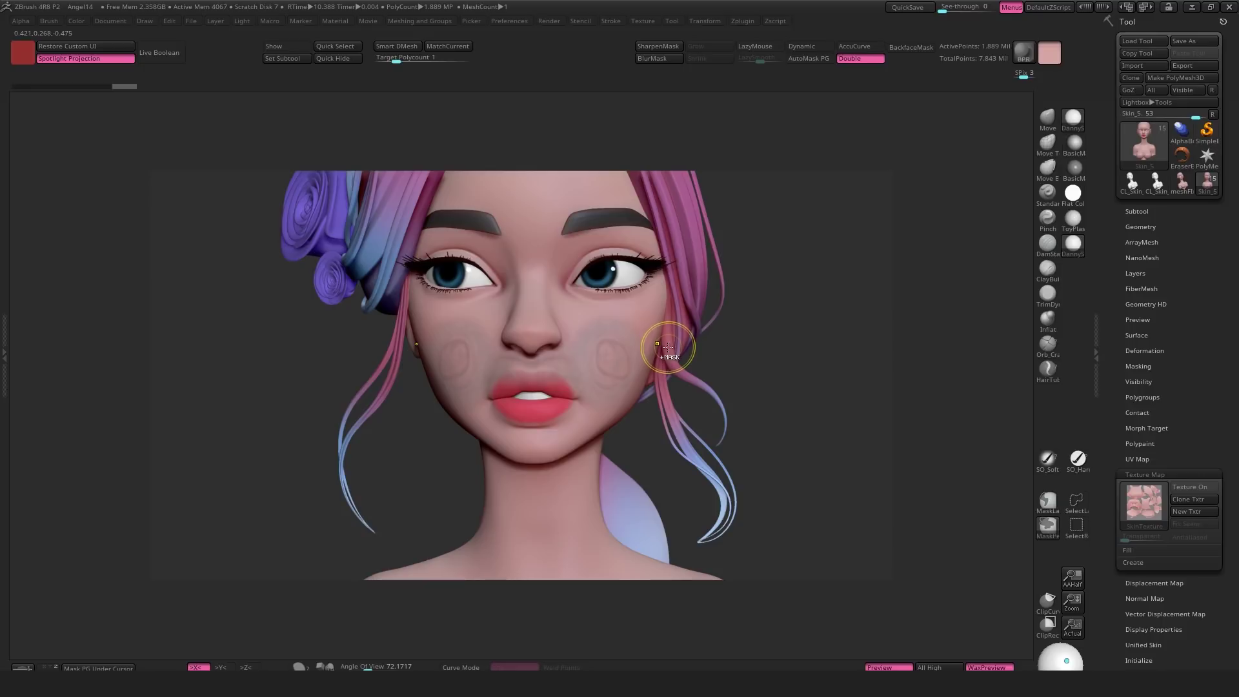
pyautogui.hotkey('ctrl', 'z')
# - Set the current brush texture to Texture Off so the brush paints plain colour
pyautogui.press('t')
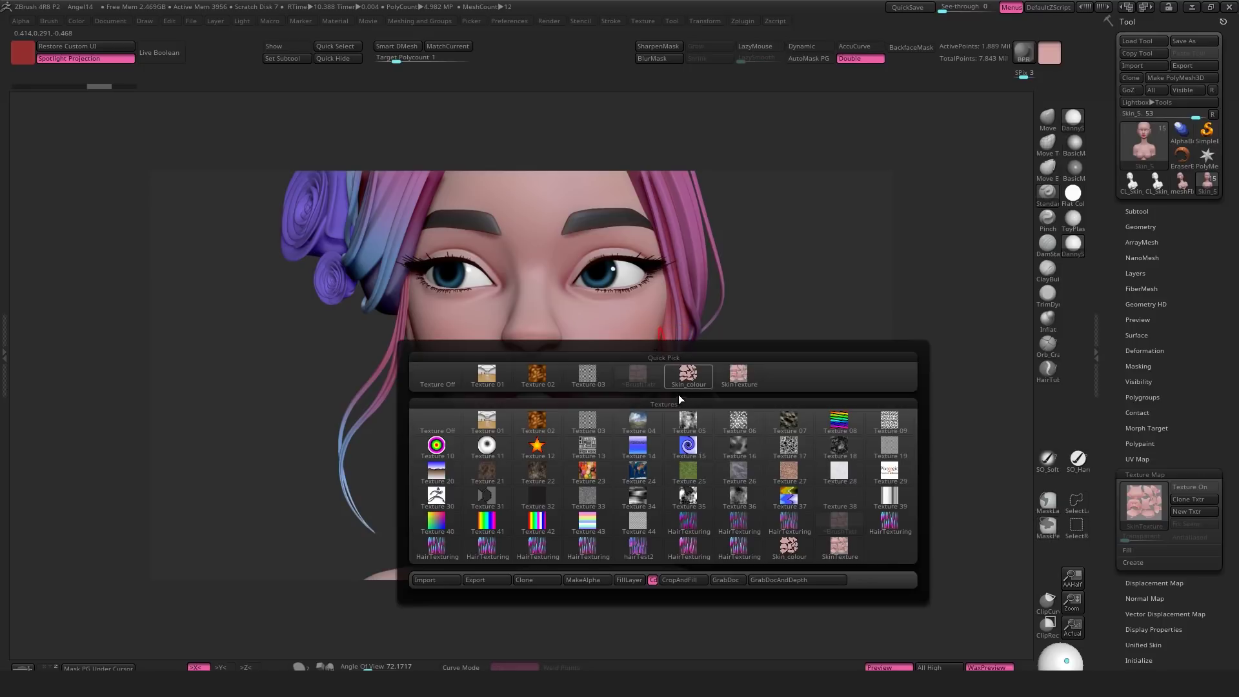
pyautogui.click(438, 385)
pyautogui.press('space')
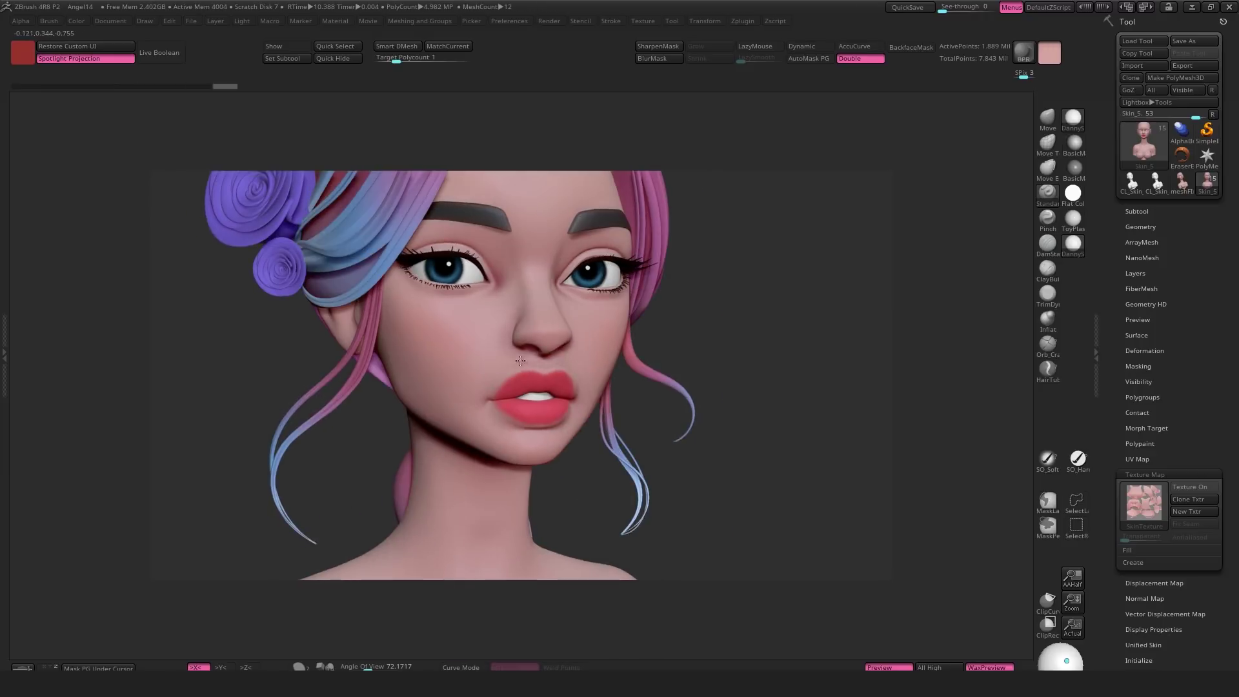
# - Pick a deep red paint colour for touching up the lips
pyautogui.press('space')
pyautogui.click(475, 436)
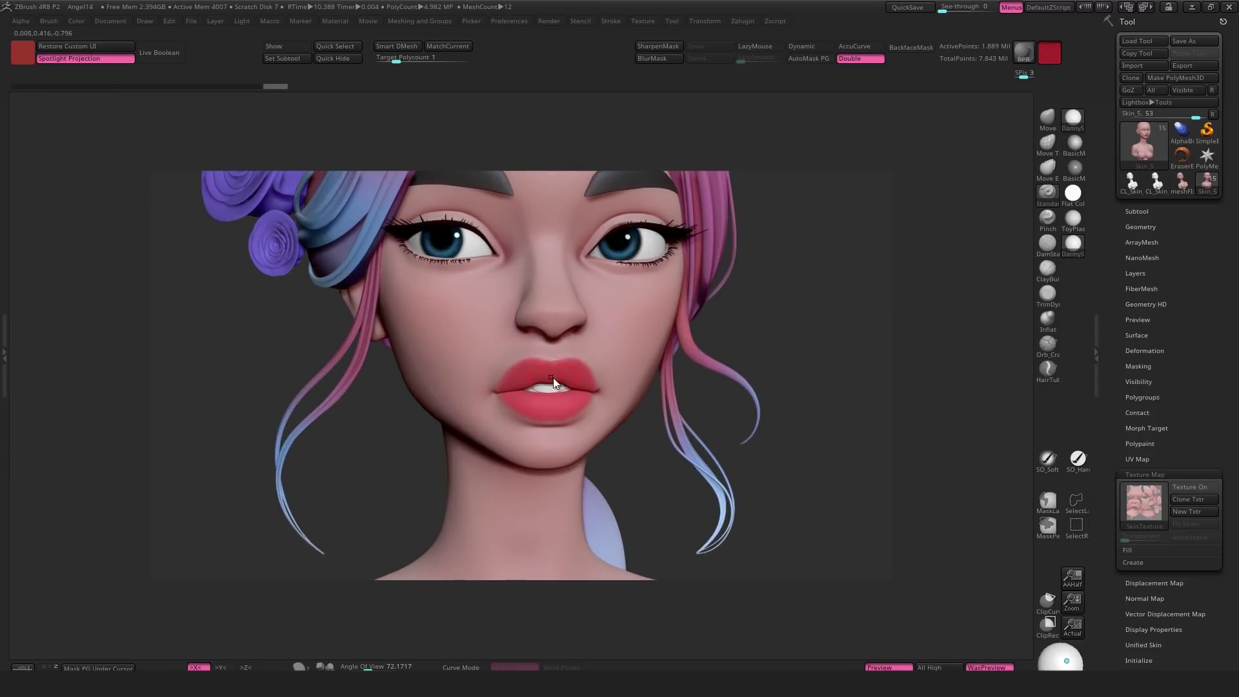
pyautogui.press('space')
pyautogui.press('space')
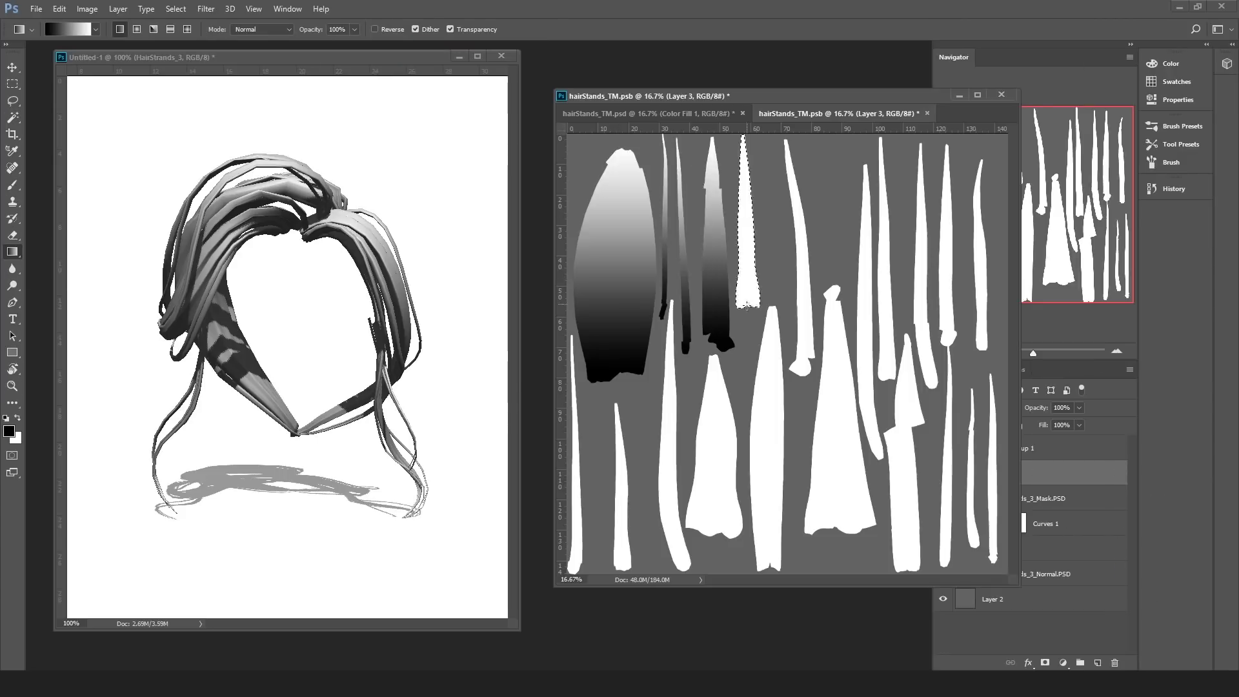
# - Switch to hairStands_TM in Photoshop, gradient-shade a strand, and colour the strands with a purple-to-pink Gradient Map, using #fb3b56 for a stop
pyautogui.moveTo(961, 346); pyautogui.dragTo(986, 484)
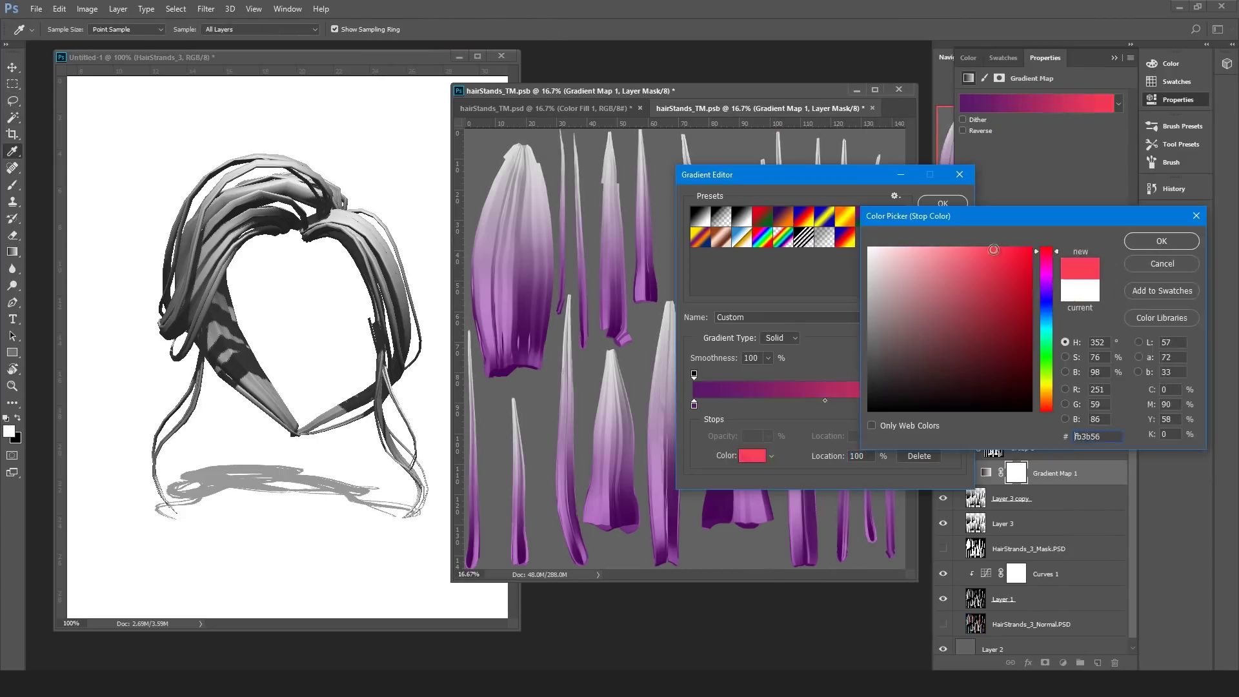
pyautogui.click(1162, 241)
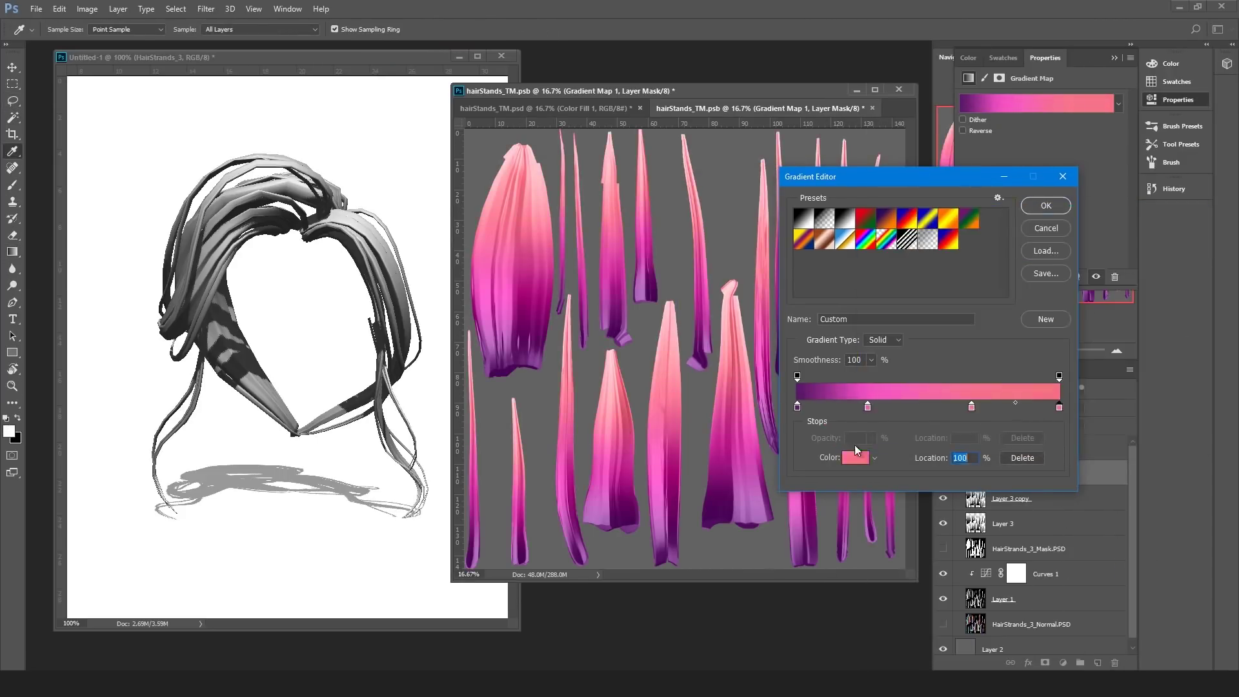
pyautogui.click(943, 202)
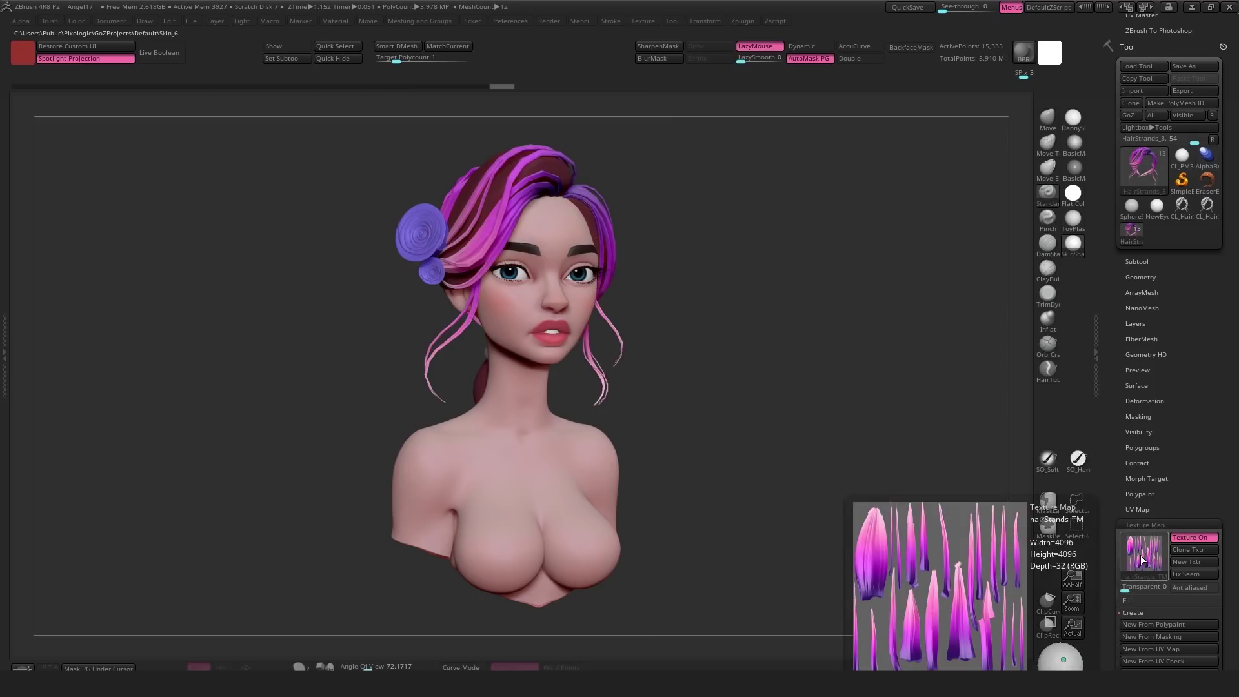